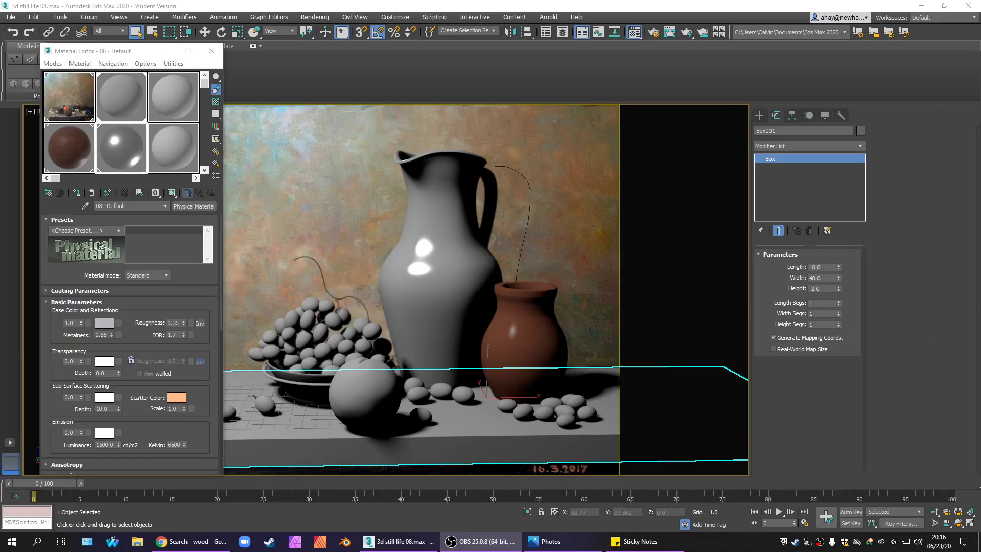
# Restore the Photos window showing the reference painting 2861316-TRFNZFLG-32.jpg over the 3ds Max scene.
pyautogui.click(549, 541)
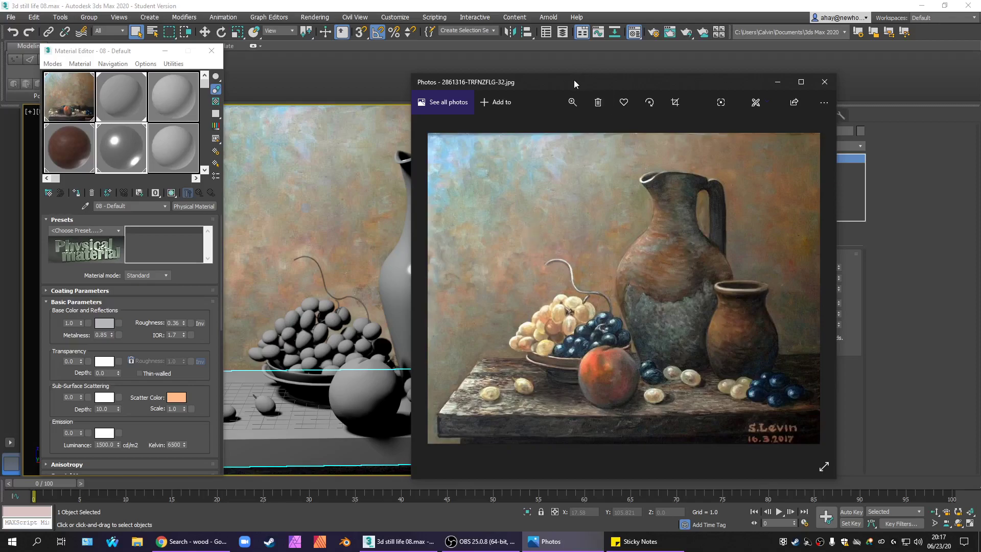
# Move the reference painting window aside toward the right of the screen.
pyautogui.moveTo(578, 84)
pyautogui.mouseDown()
pyautogui.moveTo(904, 92)
pyautogui.moveTo(581, 30)
pyautogui.moveTo(562, 73)
pyautogui.mouseUp()
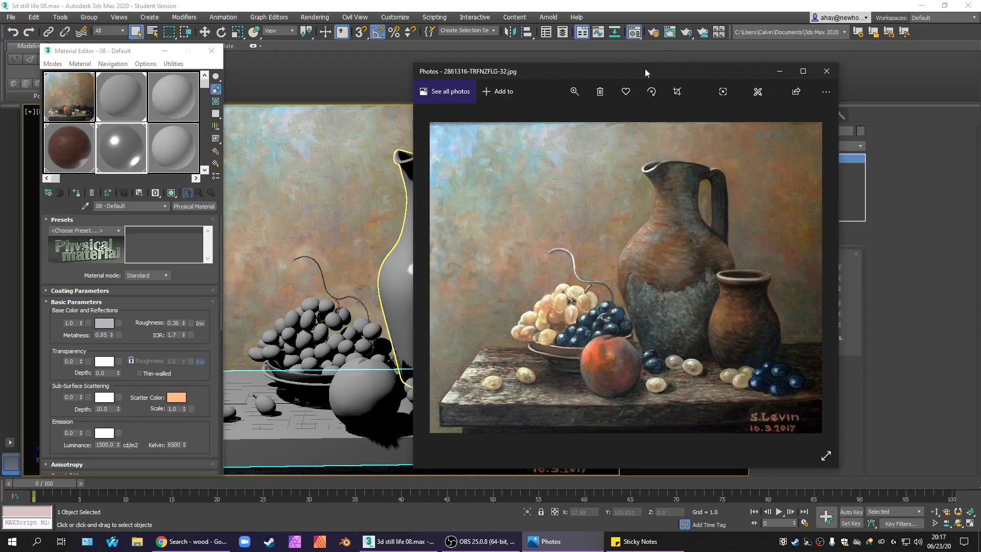
pyautogui.moveTo(645, 69); pyautogui.dragTo(726, 68)
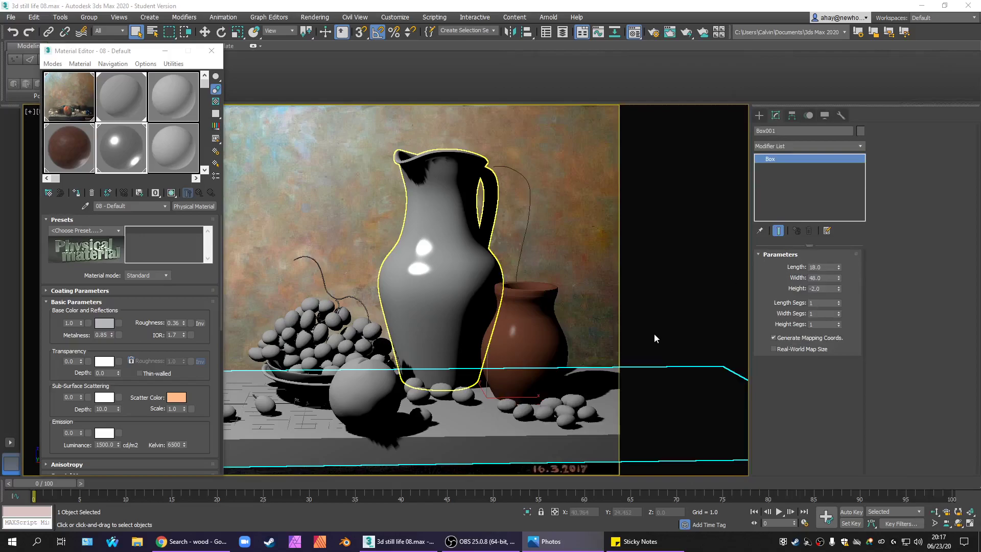
# Close the Material Editor and hide every object except the table box with Hide Unselected.
pyautogui.click(222, 50)
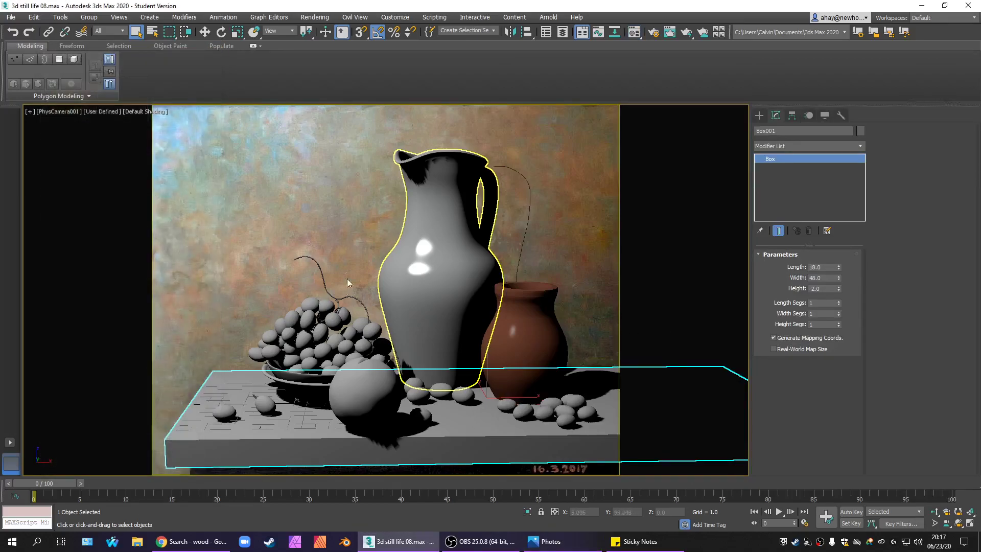
pyautogui.rightClick(478, 431)
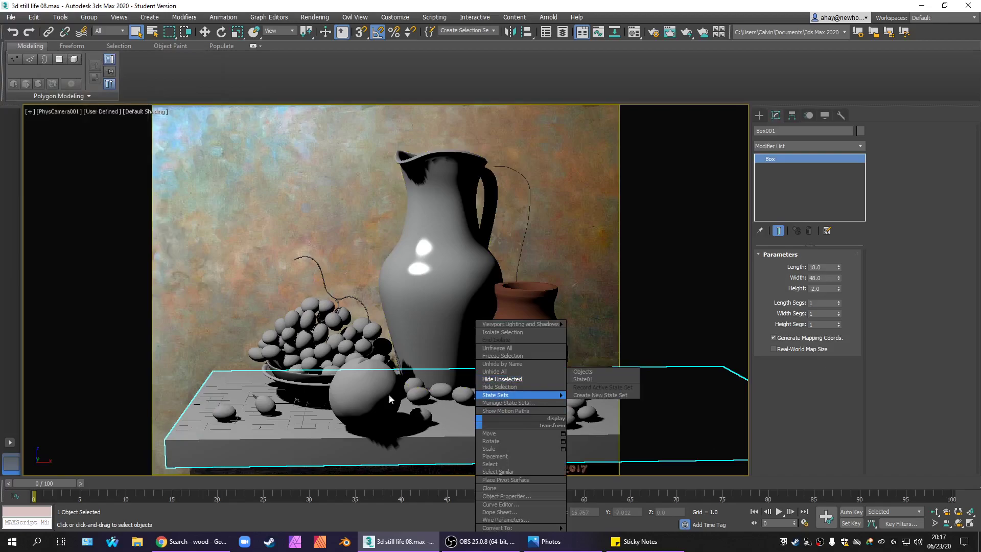
pyautogui.press('Escape')
pyautogui.rightClick(502, 424)
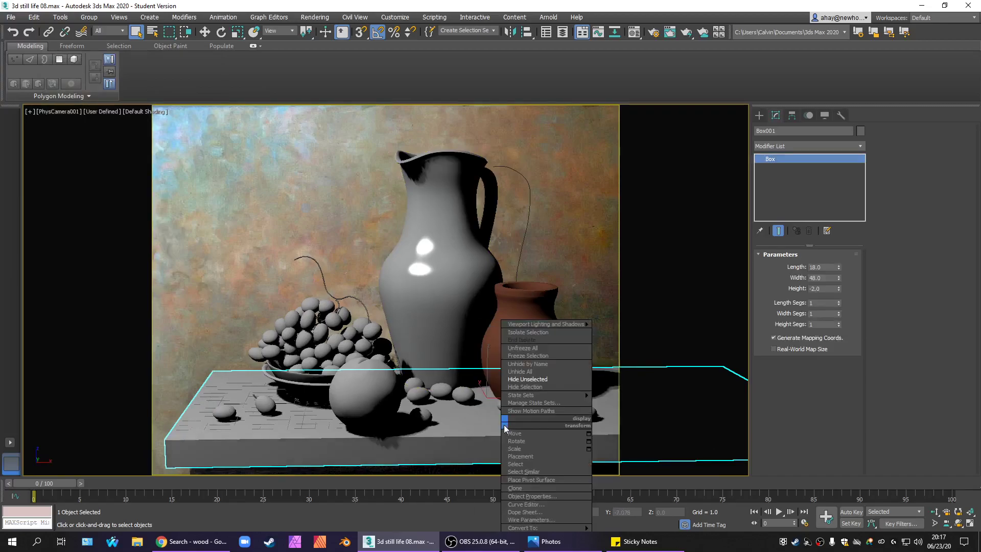
pyautogui.click(540, 387)
# Reselect the tabletop box Box001.
pyautogui.click(391, 287)
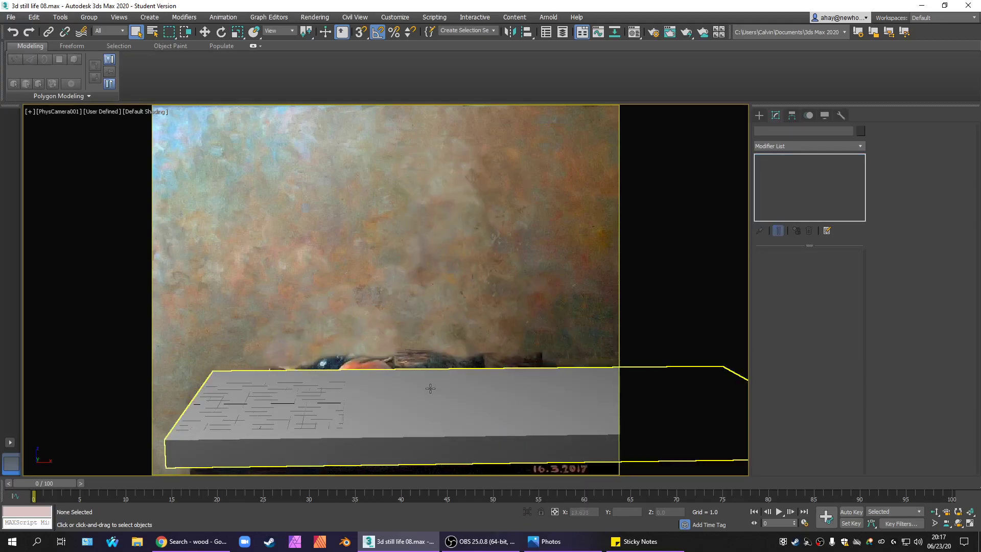
pyautogui.click(462, 394)
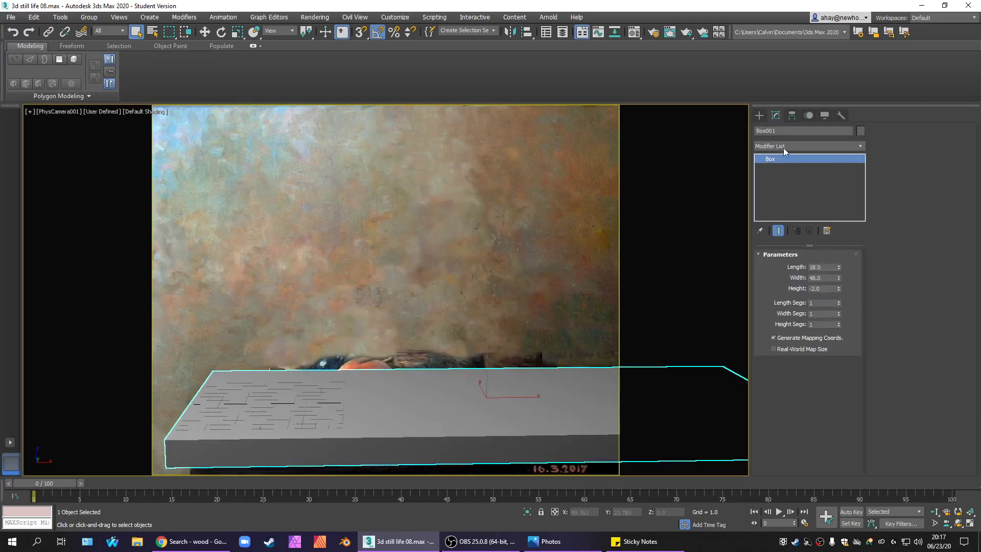
pyautogui.hotkey('alt', 'Tab')
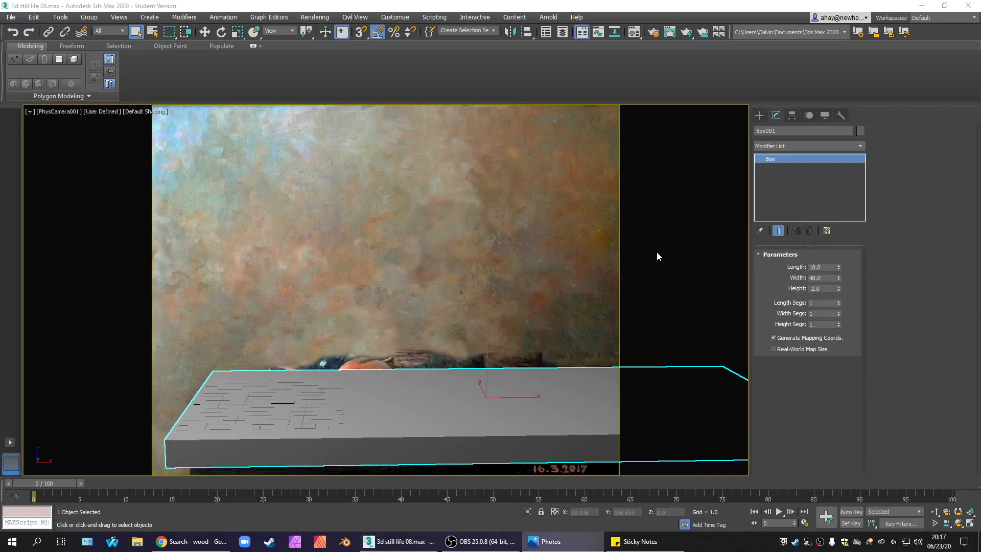
pyautogui.click(514, 314)
pyautogui.click(484, 389)
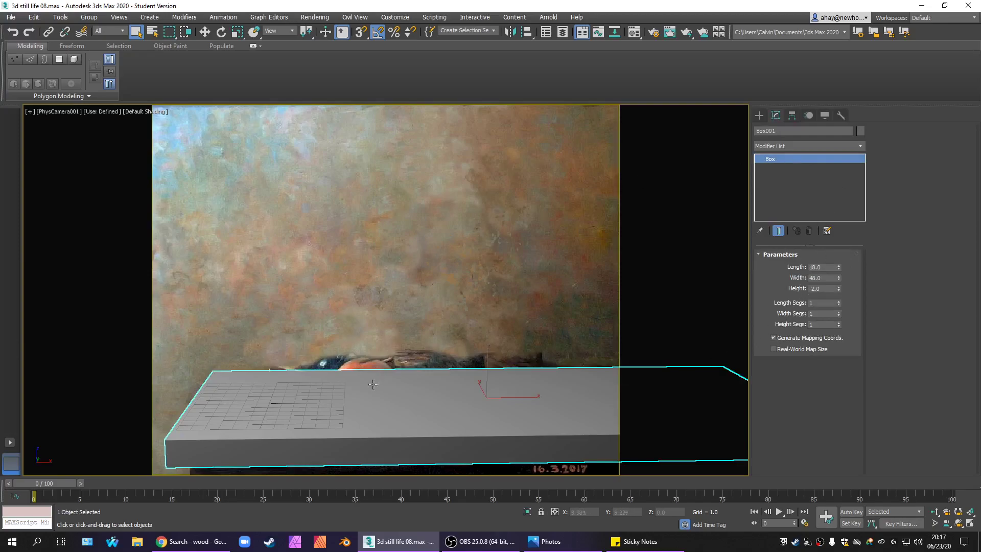
# Add an Edit Poly modifier to Box001.
pyautogui.click(784, 146)
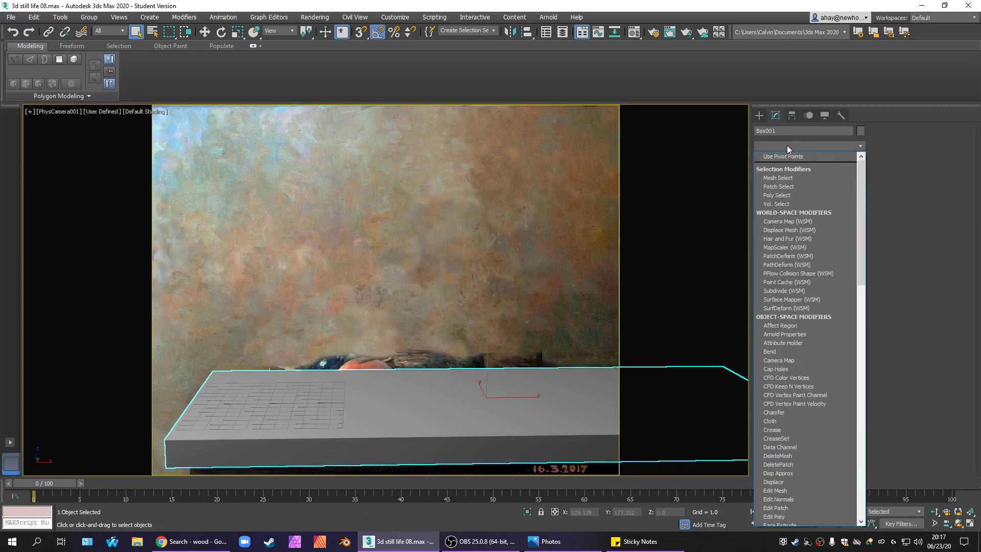
pyautogui.write('esh')
pyautogui.click(785, 183)
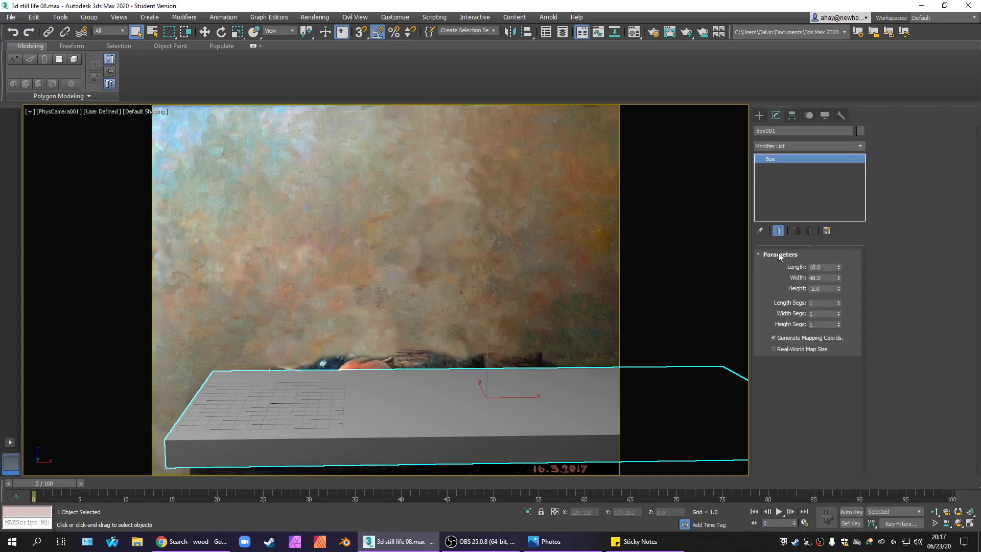
# In Edge mode, select two edges across the box's front and extend them to a ring.
pyautogui.click(793, 335)
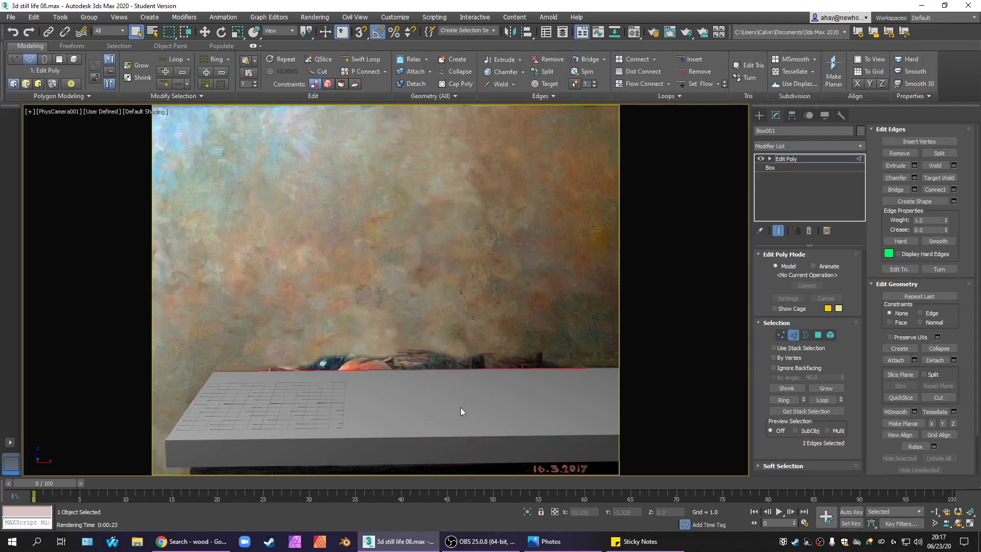
pyautogui.moveTo(406, 284); pyautogui.dragTo(486, 461)
pyautogui.moveTo(470, 401); pyautogui.dragTo(471, 401)
pyautogui.click(205, 62)
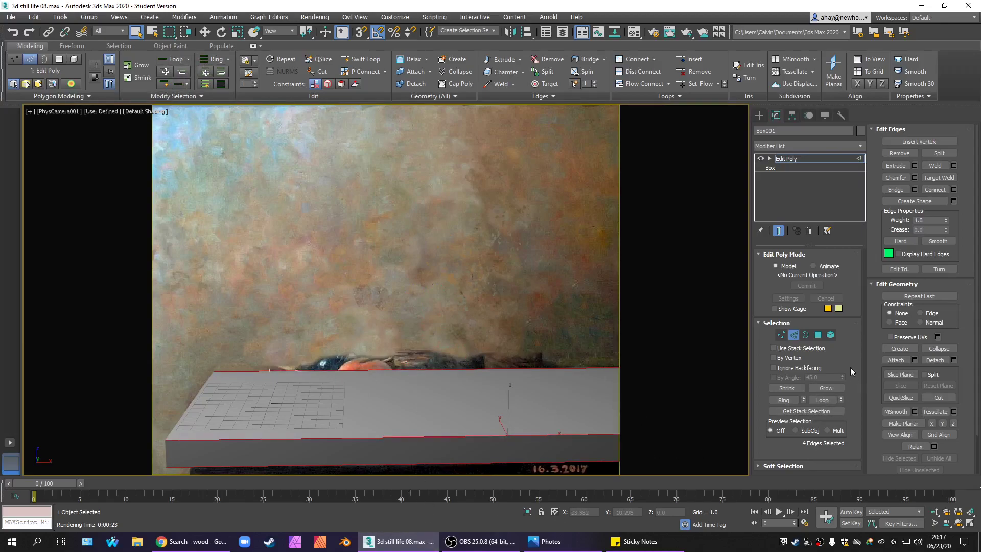
# Connect the selected edge ring with 2 segments and Pinch 98.
pyautogui.click(953, 190)
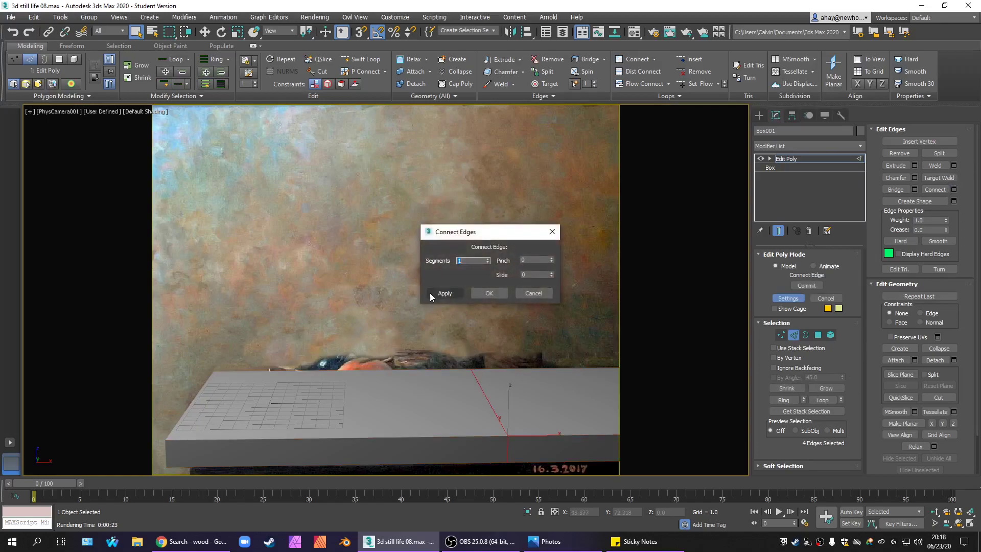
pyautogui.click(487, 258)
pyautogui.moveTo(552, 262); pyautogui.dragTo(565, 203)
pyautogui.doubleClick(530, 261)
pyautogui.write('98')
pyautogui.press('Return')
pyautogui.click(483, 293)
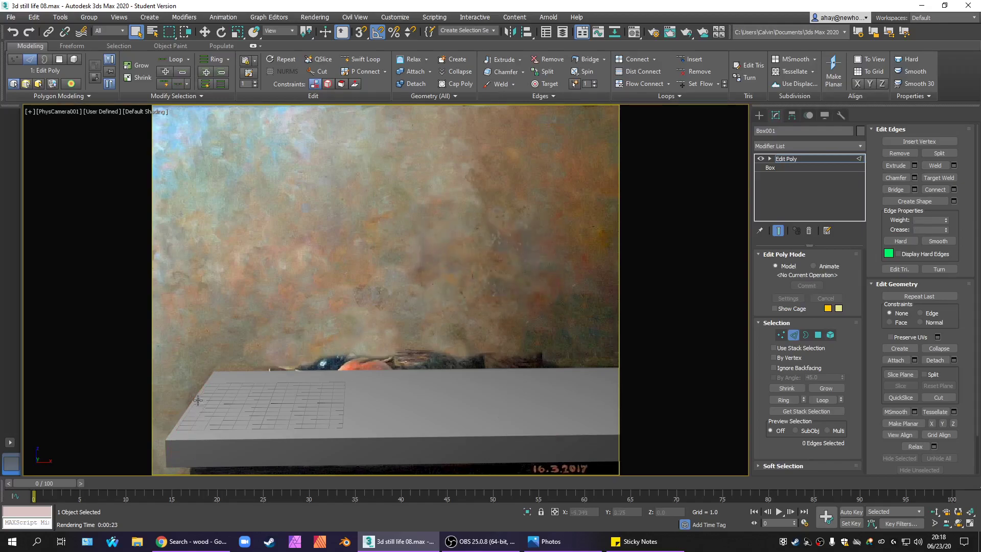
# Turn on Edged Faces, ring-select the box's left top edge, and connect it with Pinch 90.
pyautogui.press('F4')
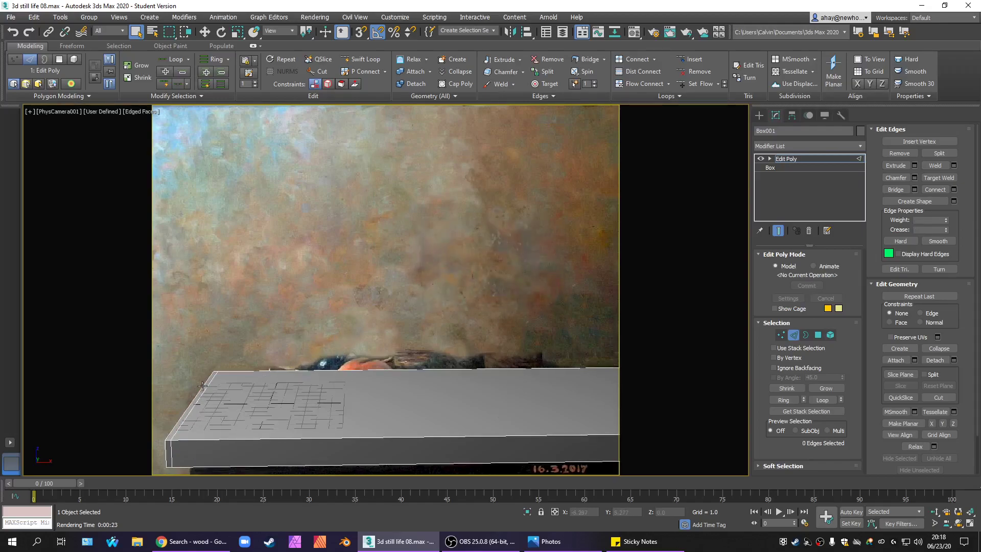
pyautogui.click(193, 401)
pyautogui.click(784, 402)
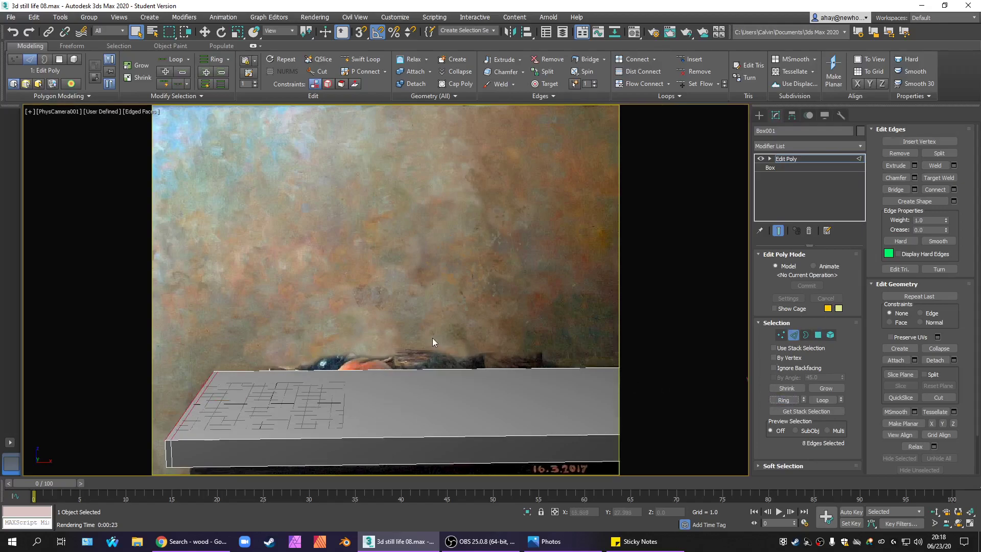
pyautogui.click(954, 189)
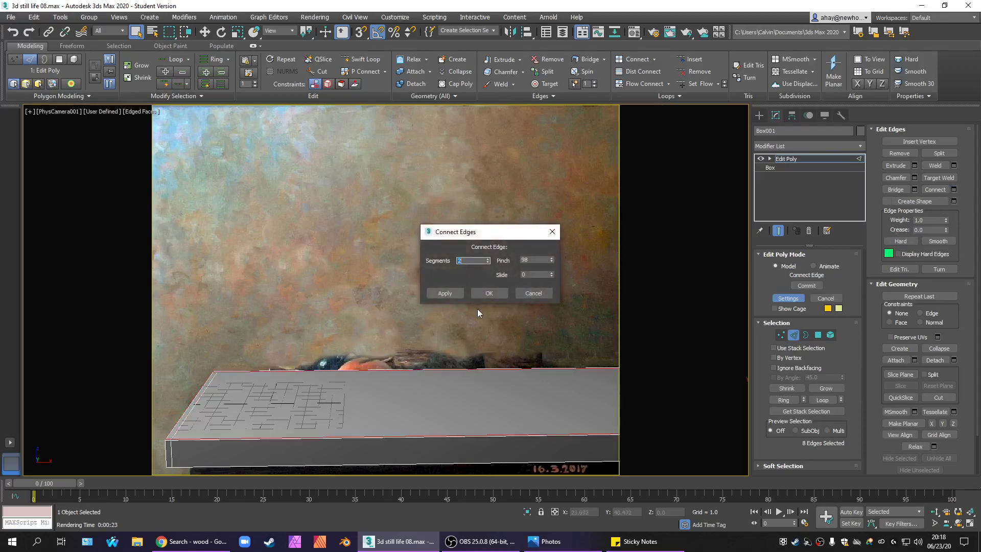
pyautogui.doubleClick(532, 261)
pyautogui.write('90')
pyautogui.press('Return')
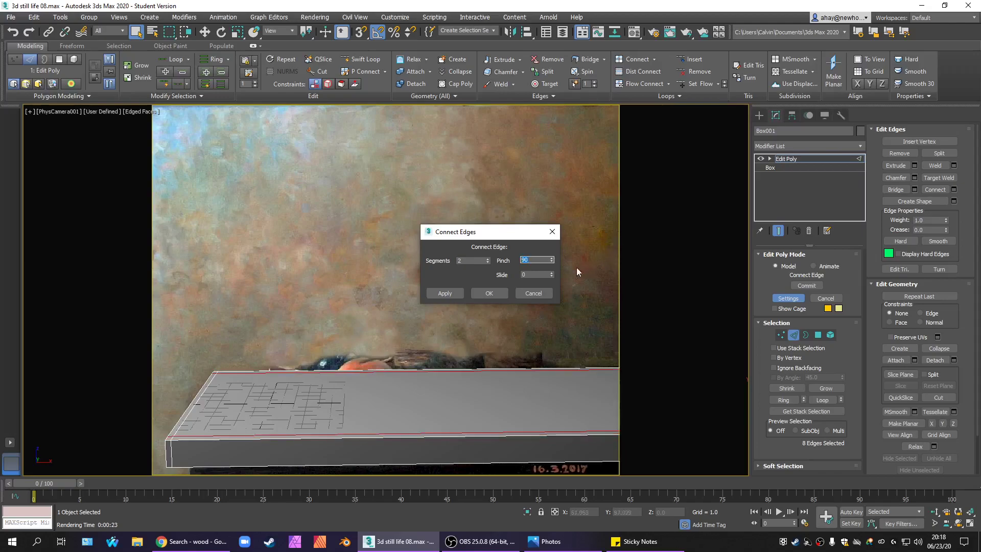
pyautogui.click(489, 294)
# Ring-select the vertical edges from the box's front left corner, cancelling the accidental Create Shape.
pyautogui.click(397, 312)
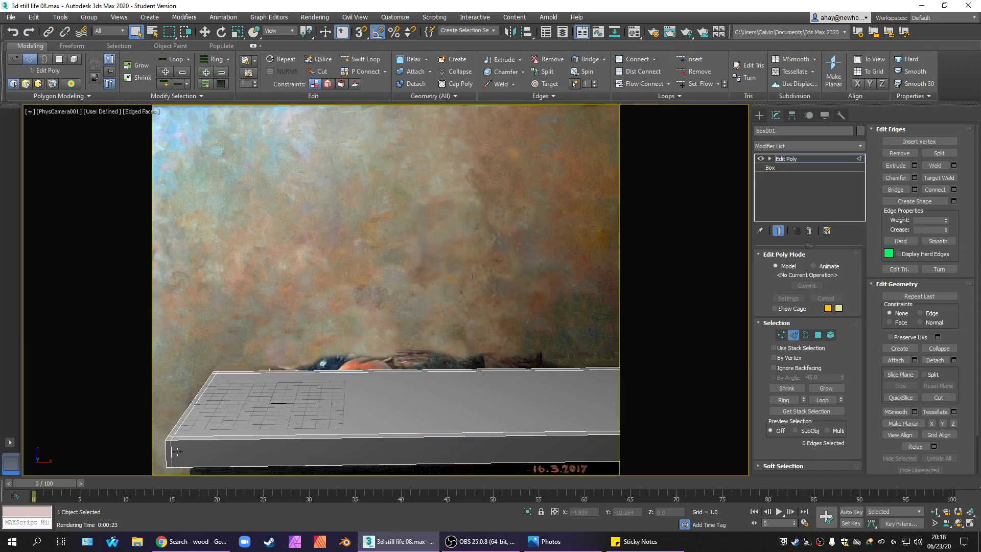
pyautogui.click(171, 454)
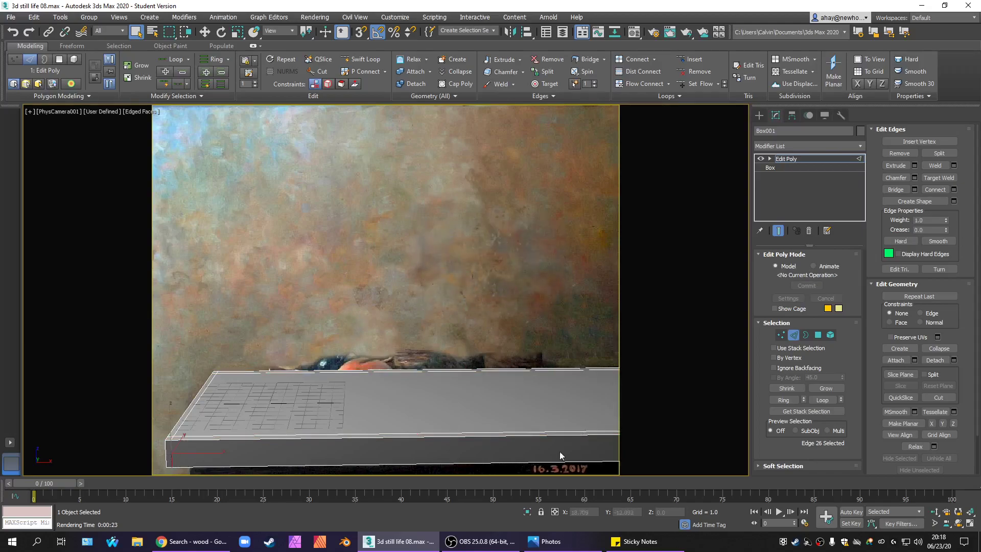
pyautogui.click(778, 402)
pyautogui.click(953, 200)
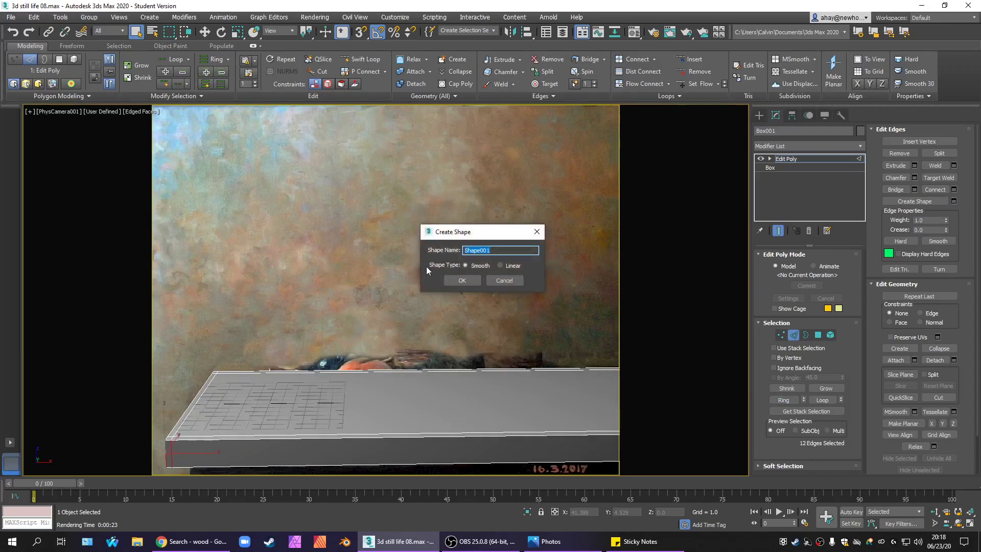
pyautogui.click(503, 279)
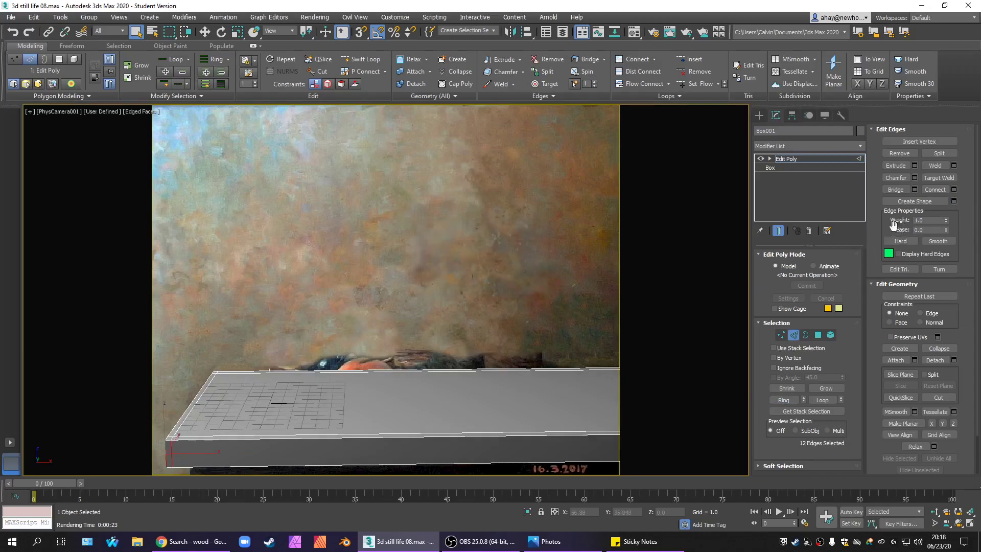
# Connect the ring with Pinch 75 applied, then Pinch 65 confirmed, and clear the selection.
pyautogui.click(953, 190)
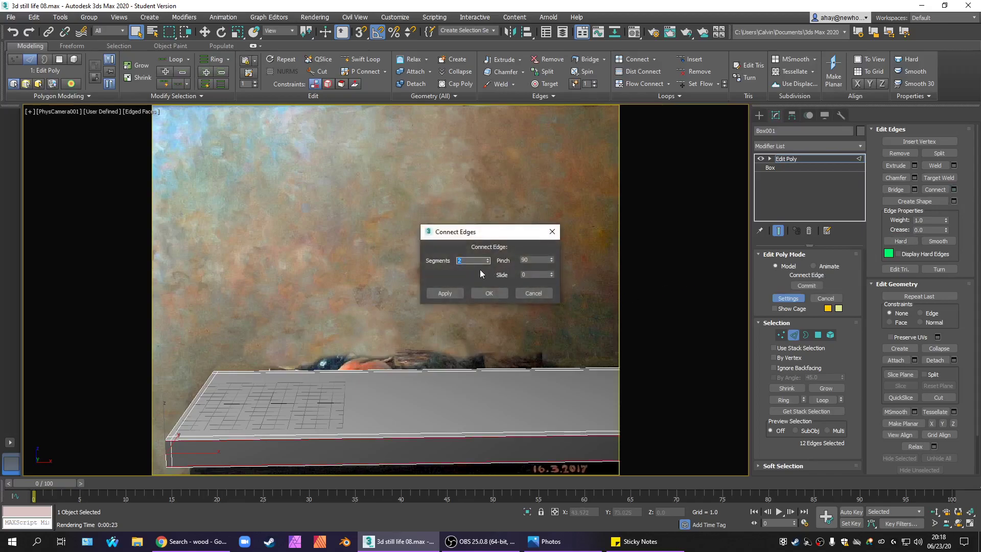
pyautogui.press('Tab')
pyautogui.press('Return')
pyautogui.click(442, 292)
pyautogui.write('65')
pyautogui.press('Return')
pyautogui.click(485, 295)
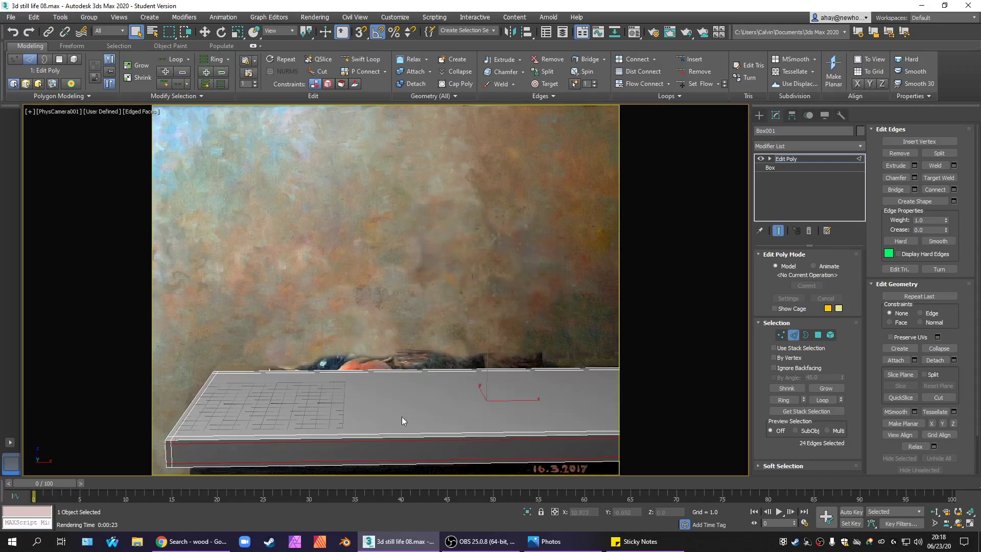
pyautogui.click(375, 299)
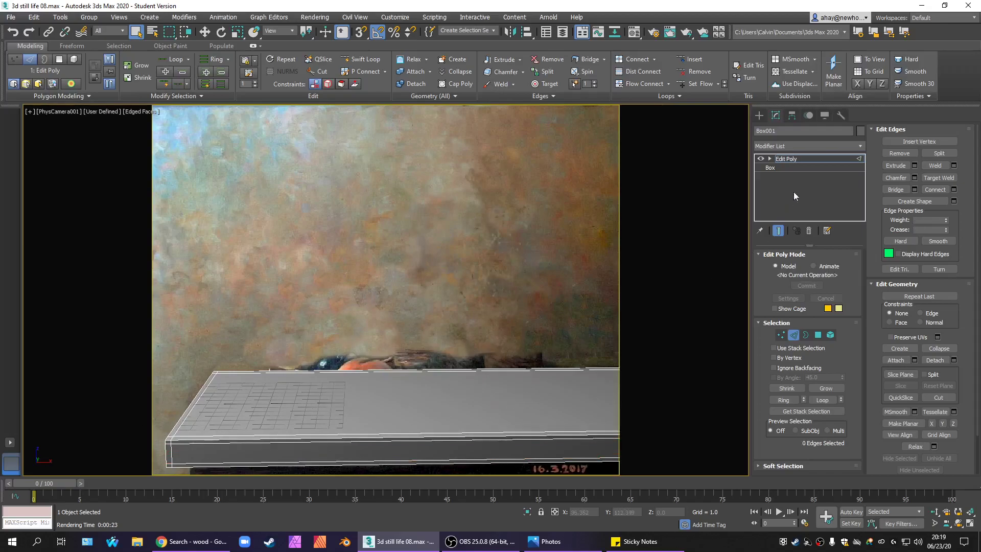
# Add an OpenSubdiv modifier above Edit Poly with Iterations set to 3.
pyautogui.click(831, 158)
pyautogui.click(835, 147)
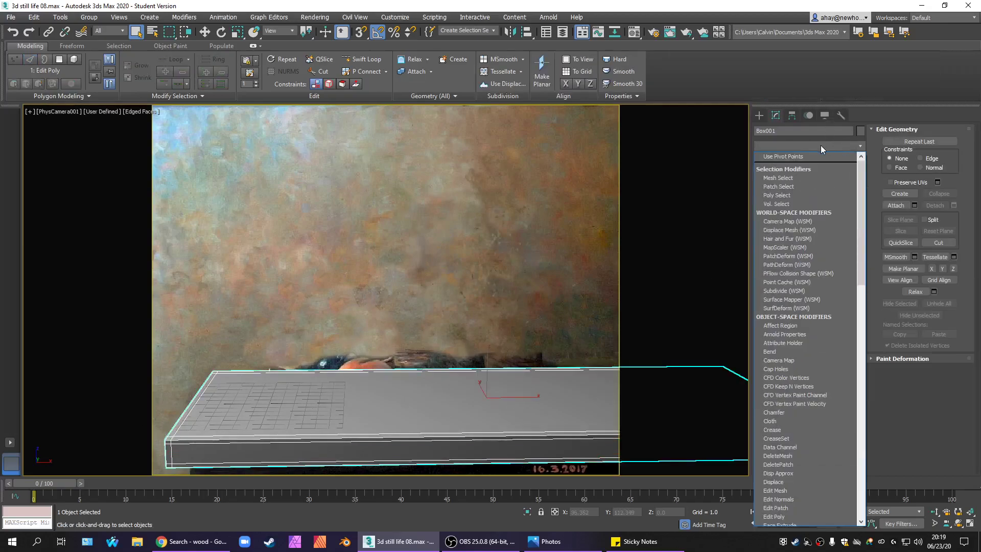
pyautogui.press('o')
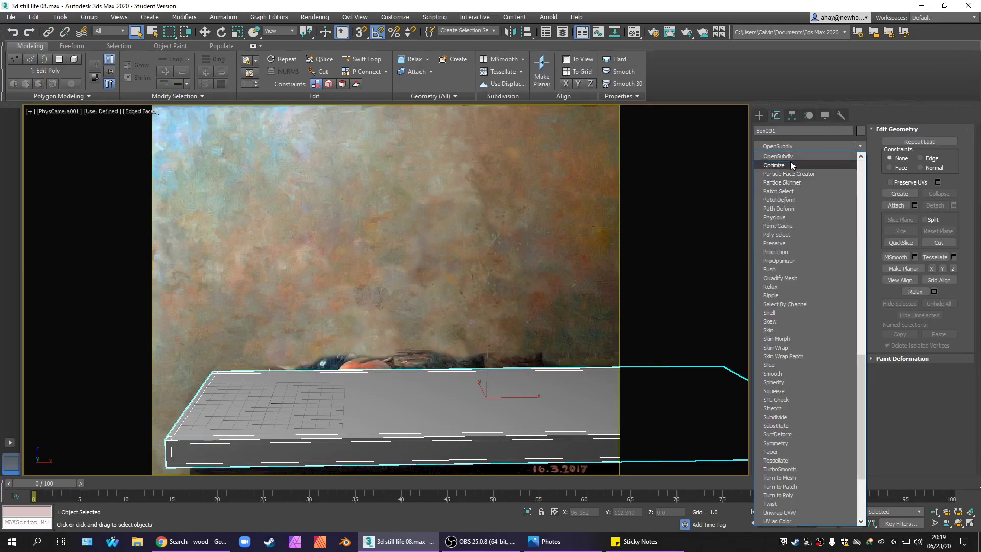
pyautogui.click(794, 156)
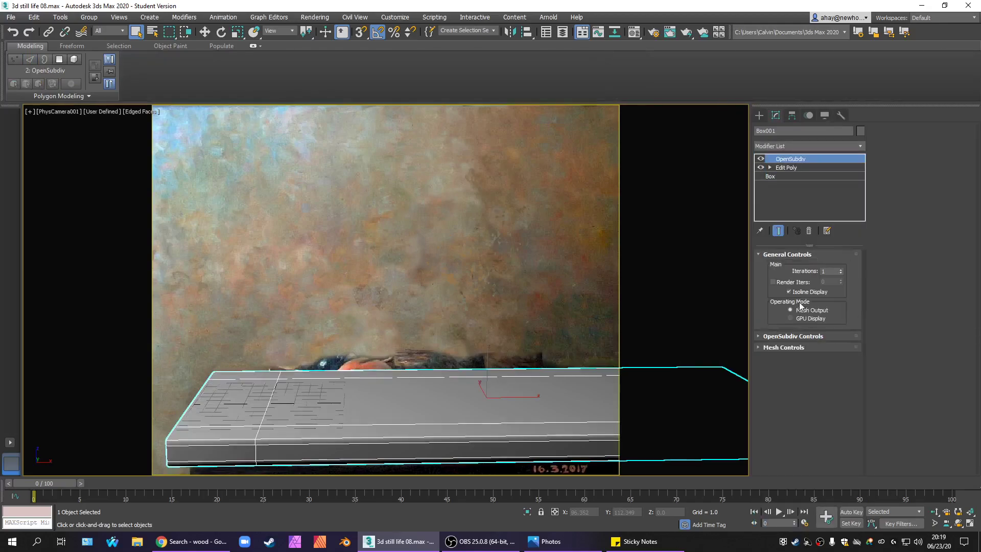
pyautogui.click(841, 269)
pyautogui.click(841, 268)
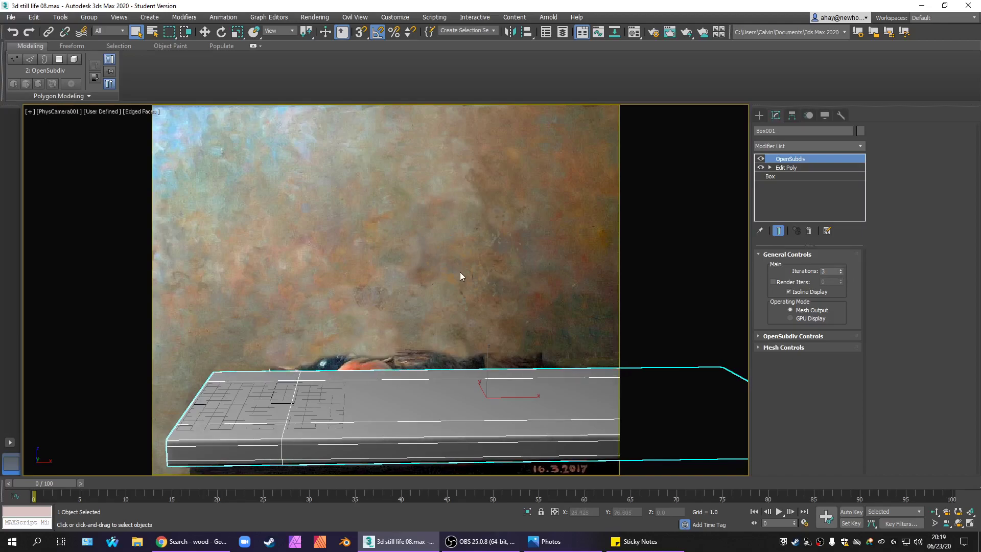
# Turn off Edged Faces, reselect Box001, and switch to the WoodRough0109 texture page in the browser.
pyautogui.press('F4')
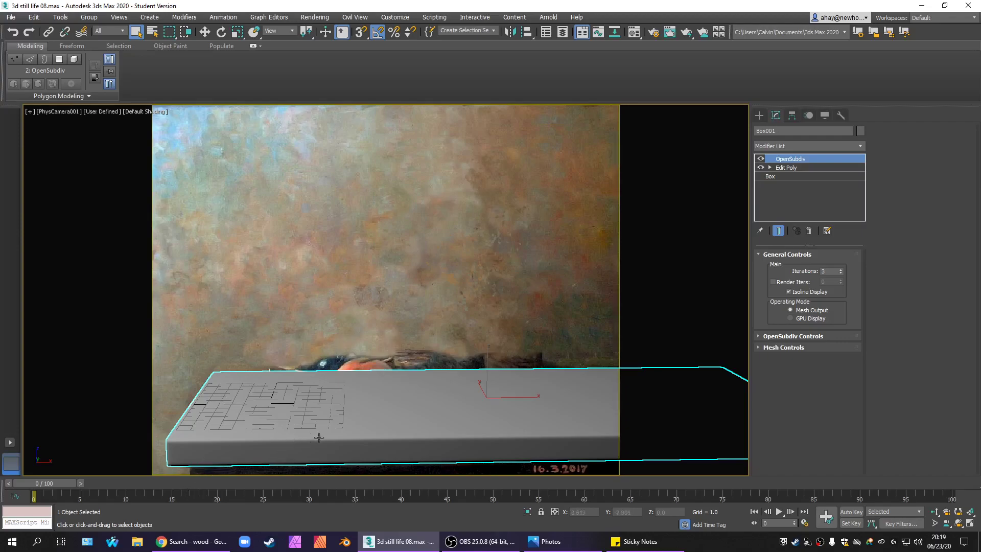
pyautogui.click(410, 316)
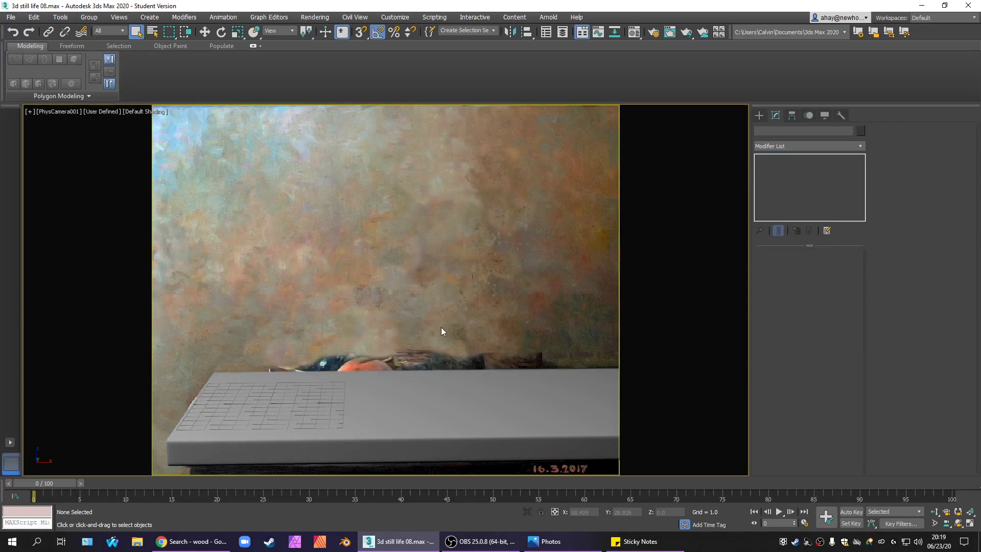
pyautogui.click(517, 375)
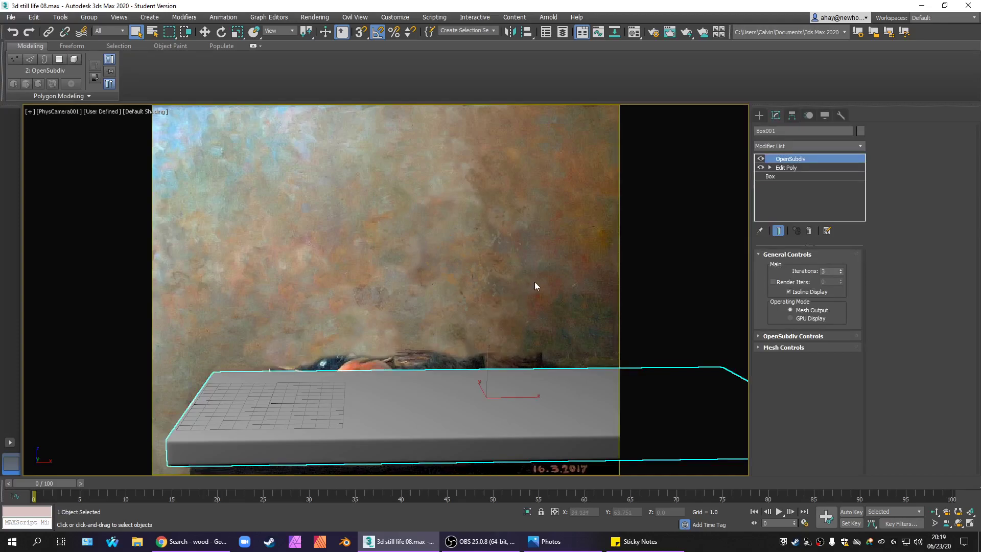
pyautogui.click(501, 273)
pyautogui.moveTo(514, 276); pyautogui.dragTo(465, 404)
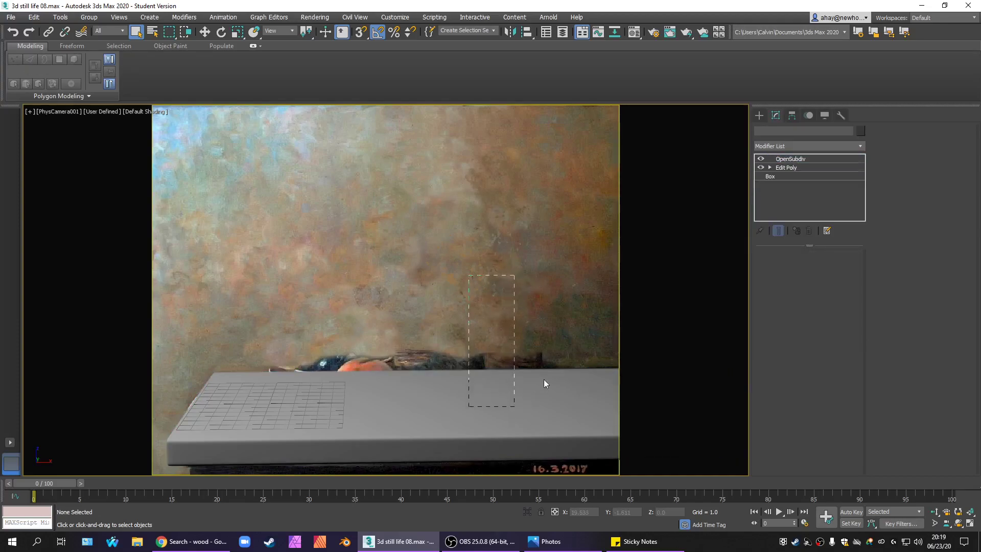
pyautogui.click(549, 301)
pyautogui.moveTo(542, 409); pyautogui.dragTo(541, 408)
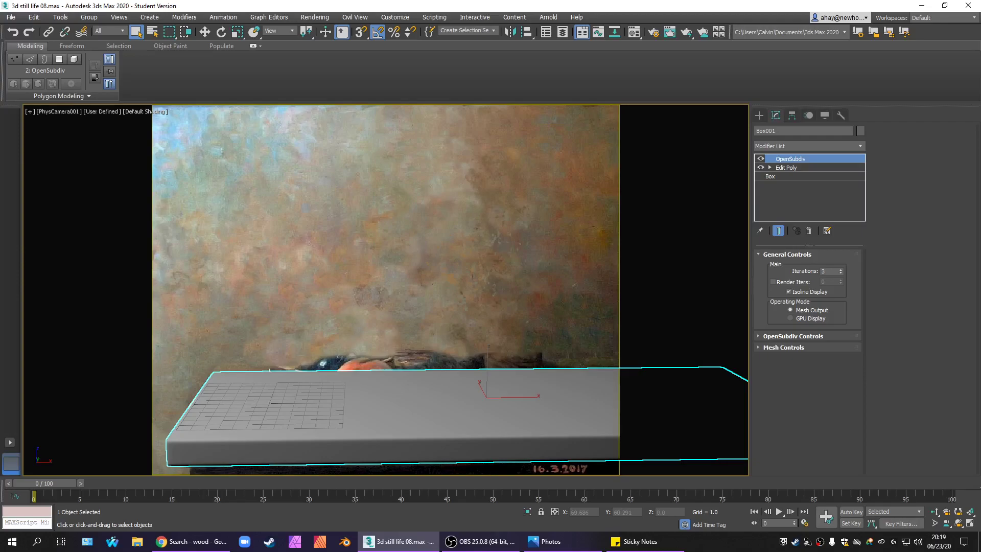
pyautogui.hotkey('alt', 'Tab')
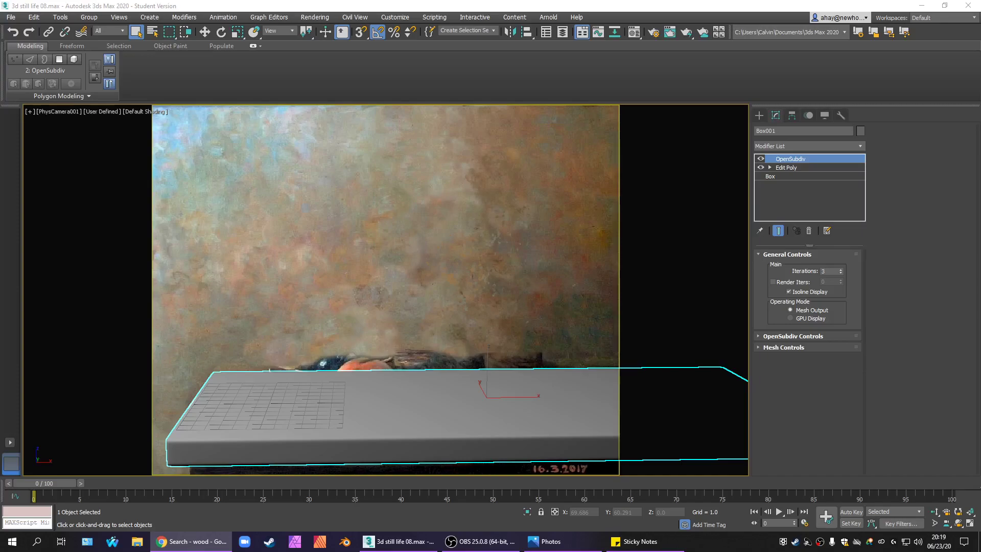
pyautogui.hotkey('alt', 'Tab')
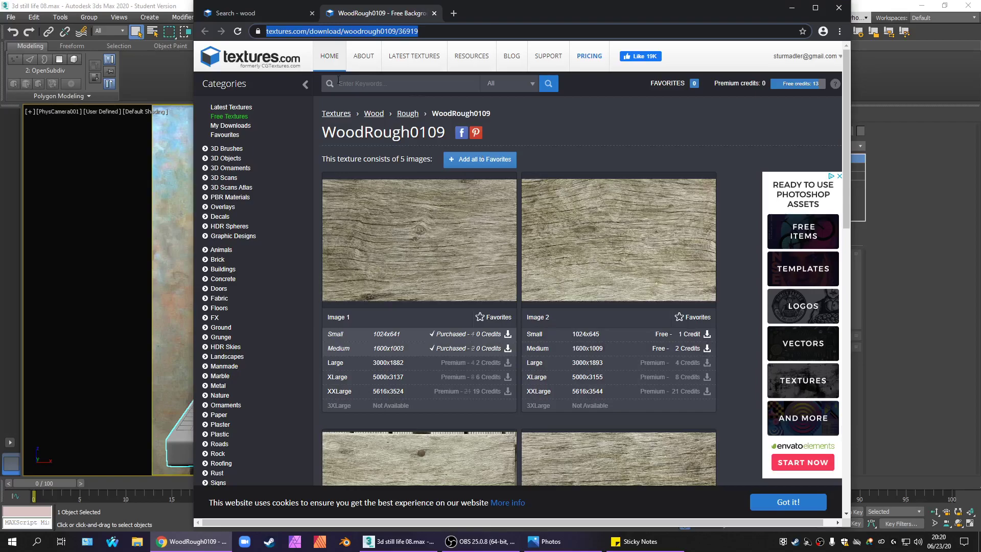
# Browse the wood search results and WoodRough0109 images, then minimize the browser.
pyautogui.click(271, 14)
pyautogui.scroll(-3, 644, 335)
pyautogui.scroll(-10, 672, 299)
pyautogui.click(396, 10)
pyautogui.moveTo(600, 15); pyautogui.dragTo(616, 37)
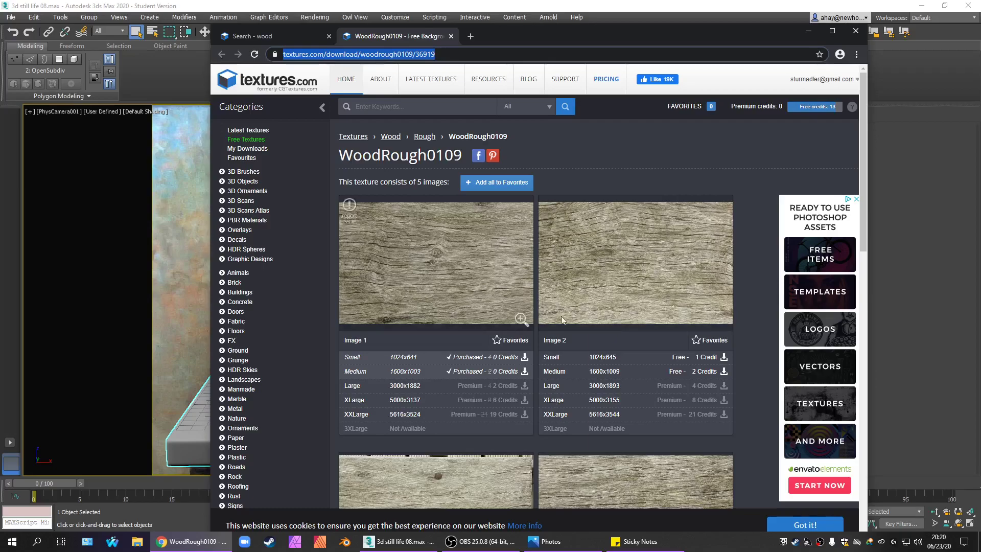
pyautogui.scroll(-6, 686, 371)
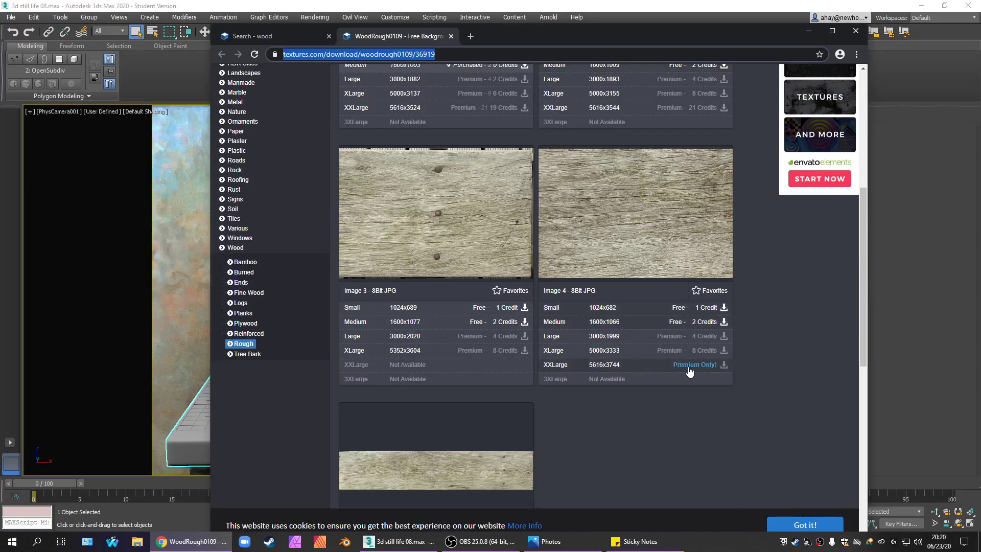
pyautogui.scroll(3, 689, 368)
pyautogui.scroll(-1, 666, 428)
pyautogui.scroll(4, 666, 428)
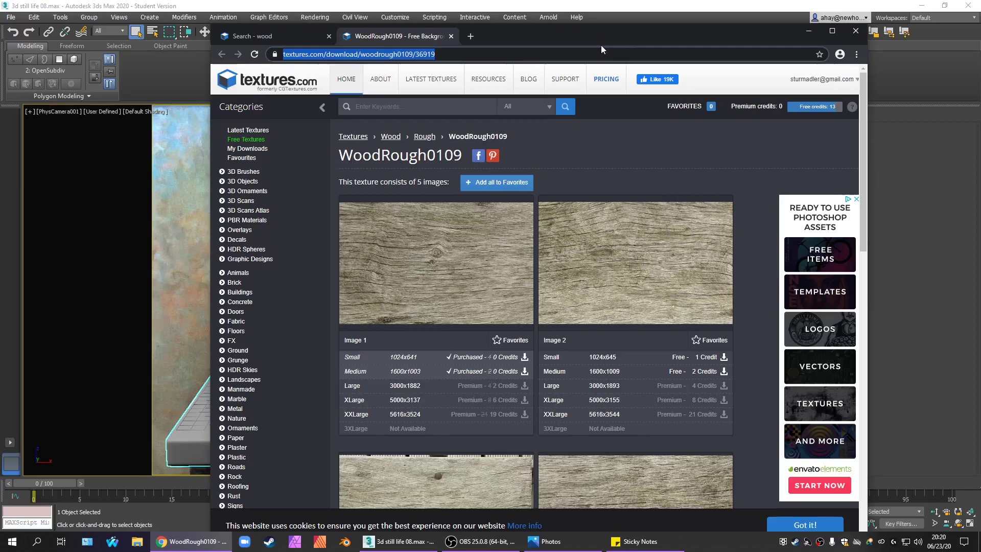
pyautogui.click(808, 30)
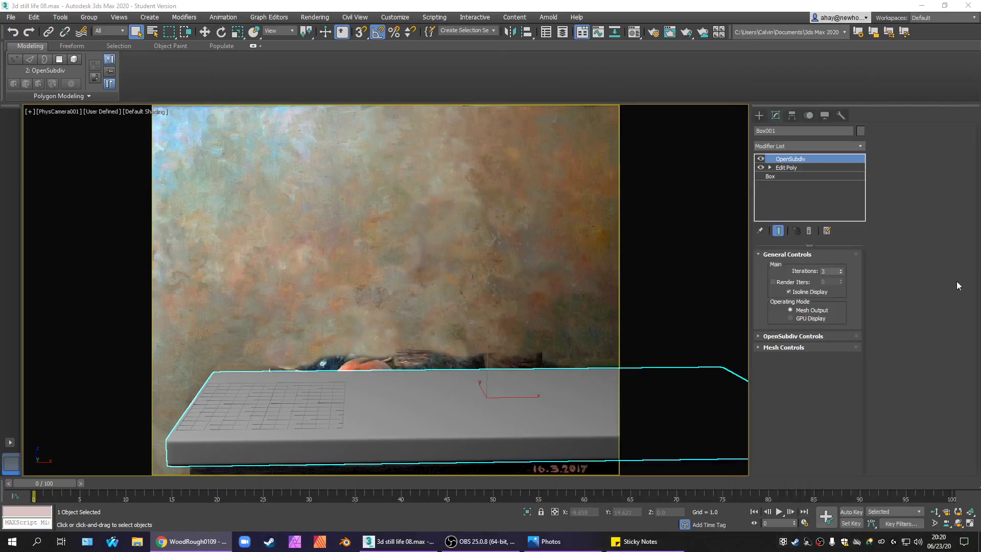
# Open the Compact Material Editor with M and make the 09 - Default slot active.
pyautogui.click(555, 283)
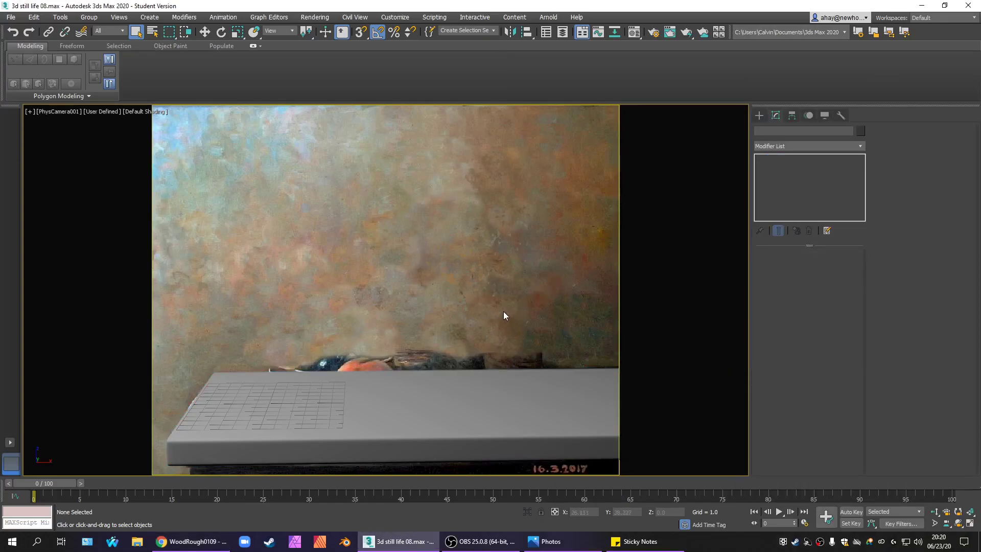
pyautogui.press('F10')
pyautogui.press('m')
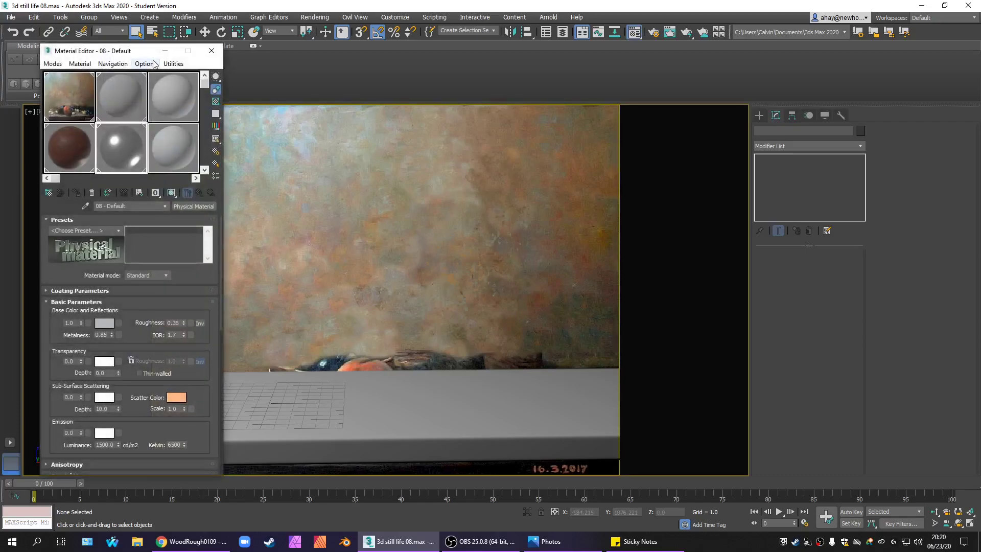
pyautogui.click(145, 64)
pyautogui.click(145, 63)
pyautogui.moveTo(141, 51); pyautogui.dragTo(165, 12)
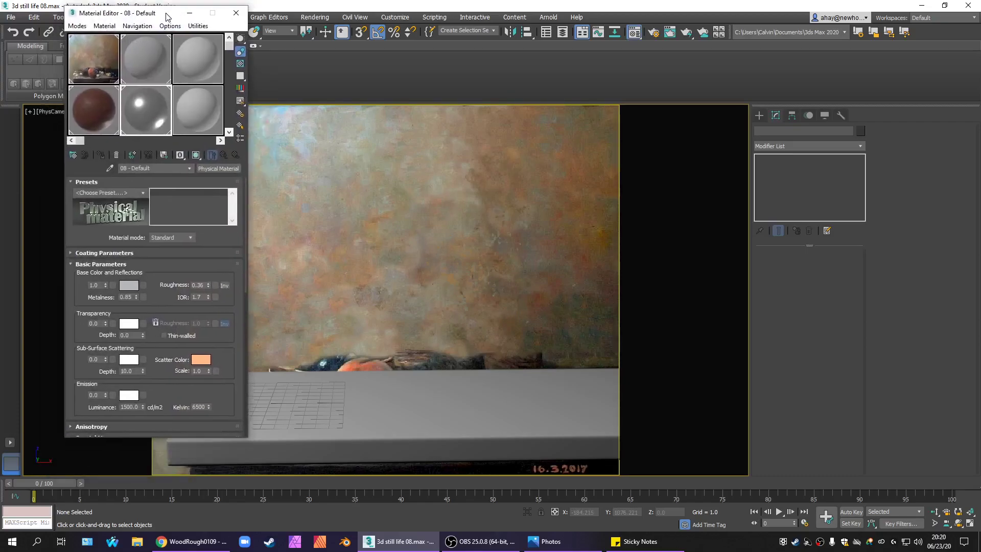
pyautogui.click(203, 117)
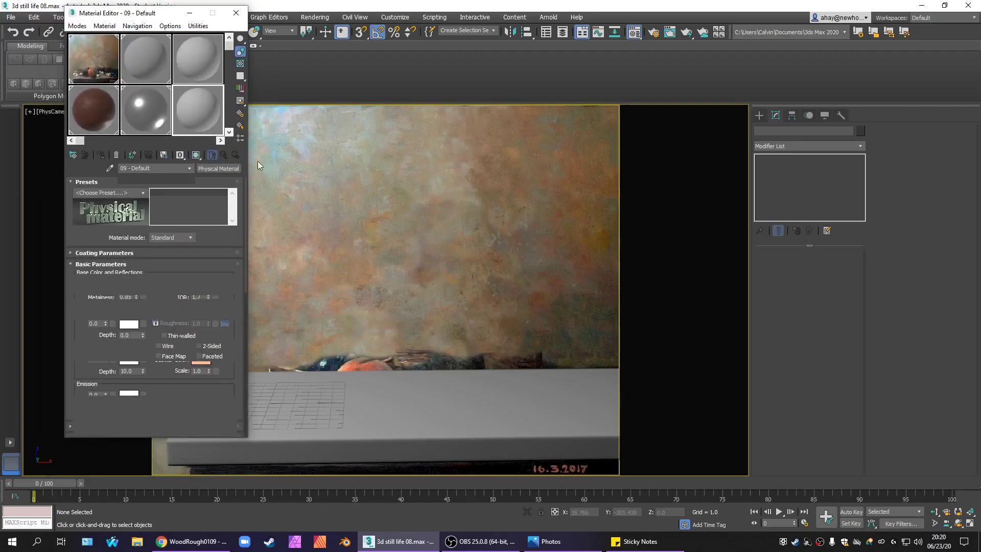
pyautogui.click(239, 114)
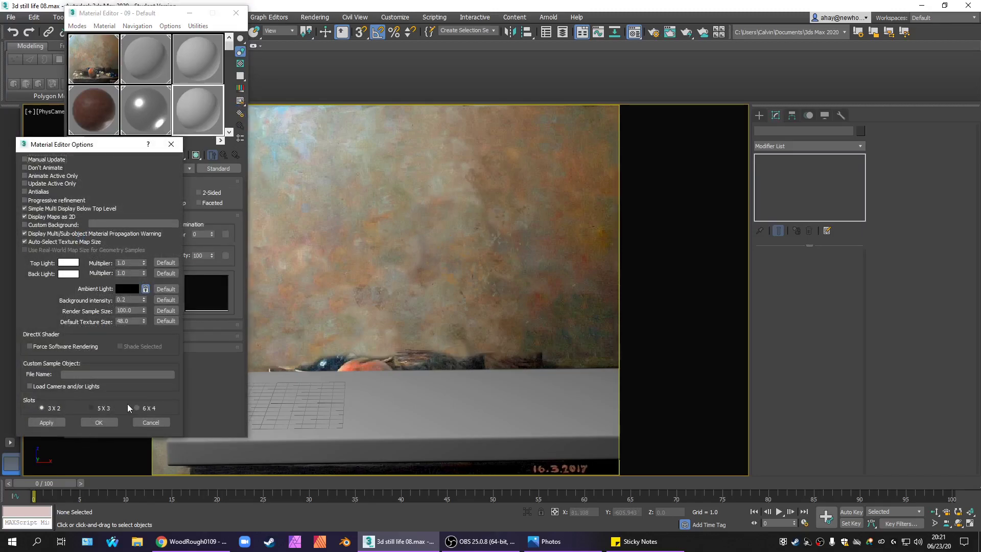
pyautogui.click(99, 422)
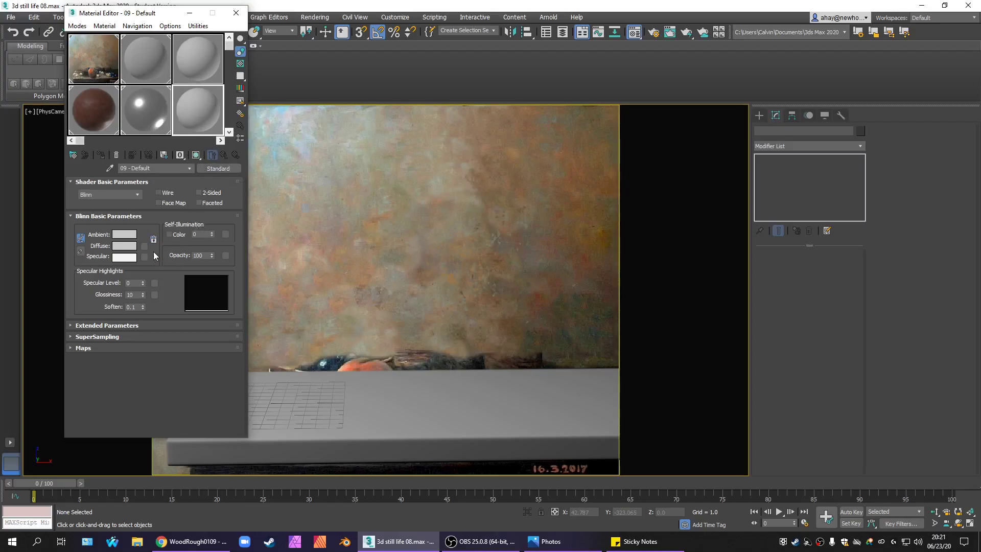
# Change 09 - Default from Standard to a Physical Material.
pyautogui.click(215, 168)
pyautogui.click(357, 287)
pyautogui.click(479, 404)
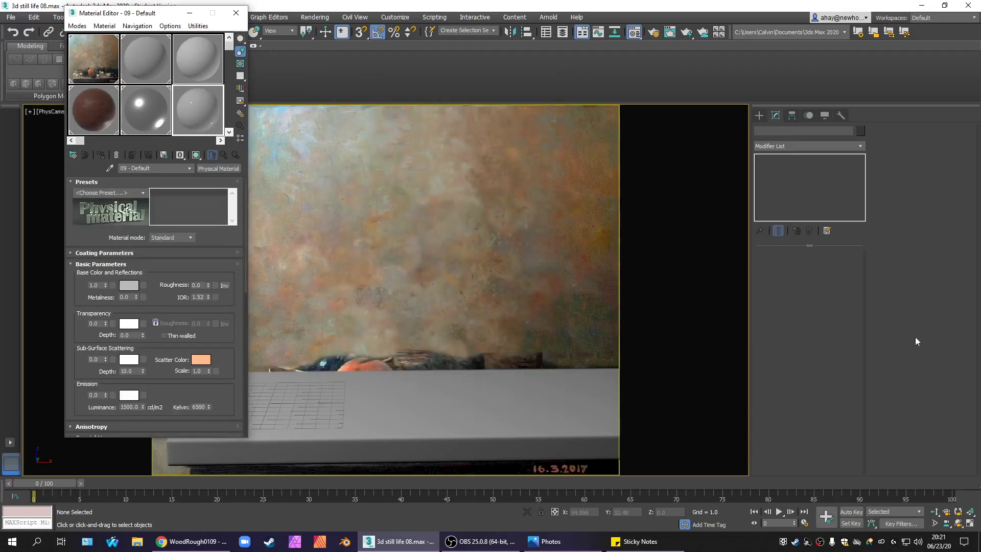
# Load TexturesCom_WoodRough0109_1_M.jpg as a Bitmap in the Base Color map slot.
pyautogui.click(145, 286)
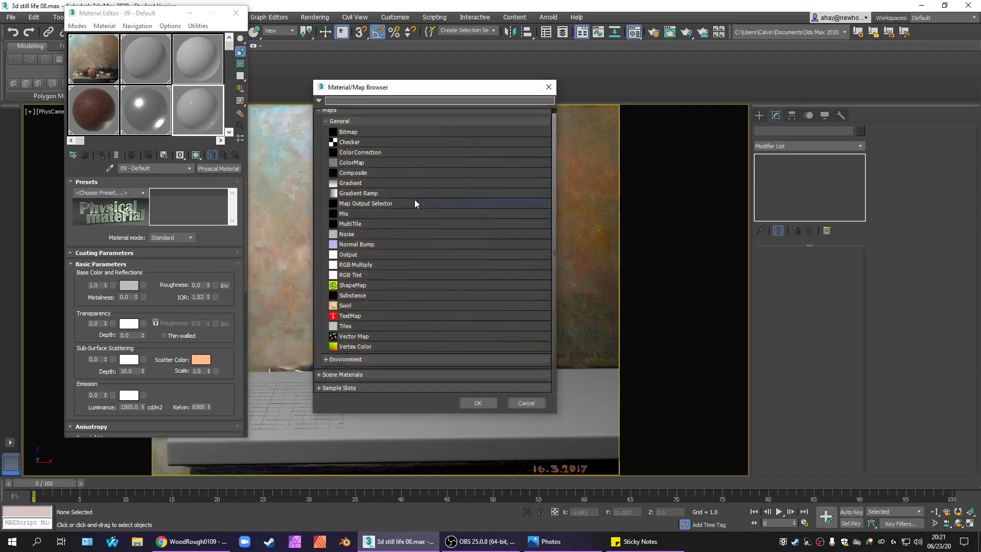
pyautogui.doubleClick(354, 133)
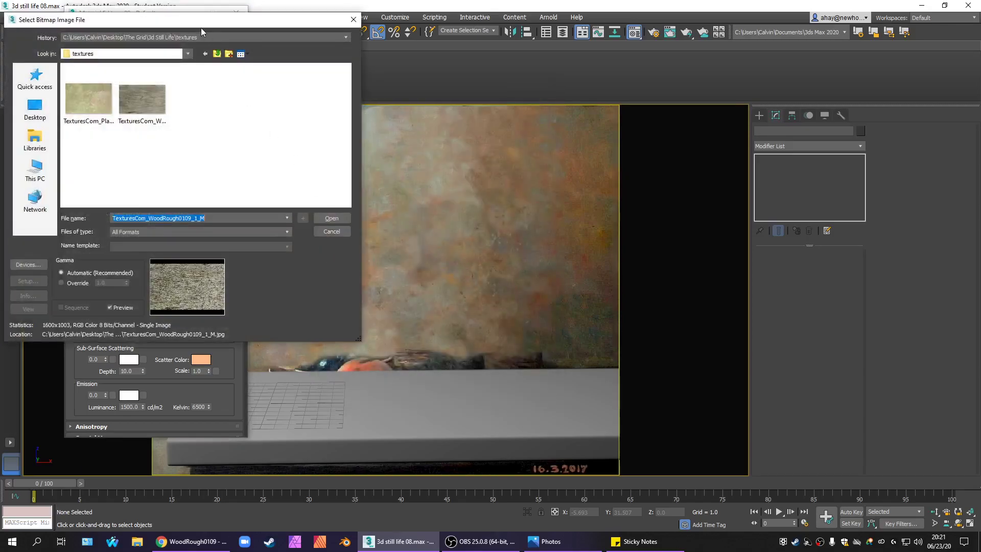
pyautogui.moveTo(202, 15); pyautogui.dragTo(424, 53)
pyautogui.click(384, 147)
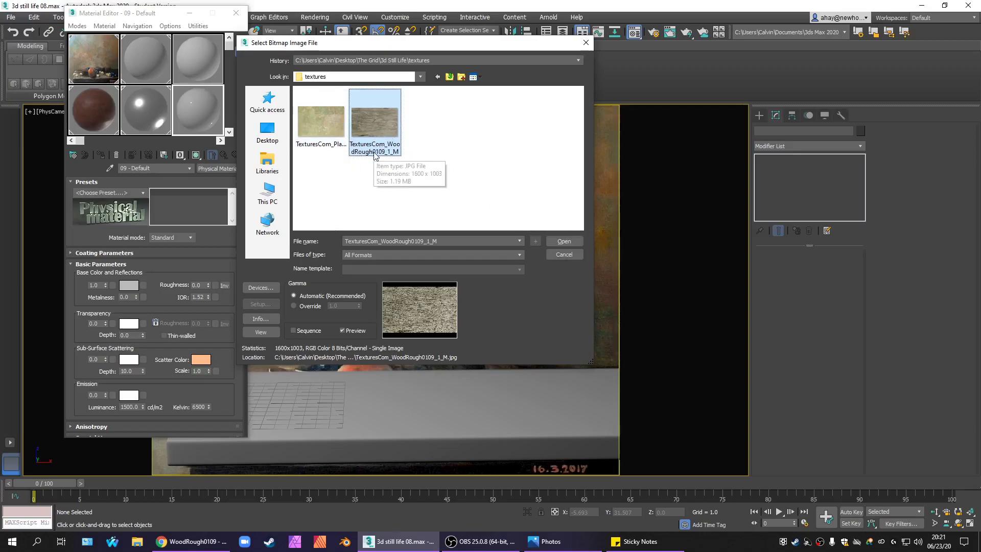
pyautogui.click(562, 241)
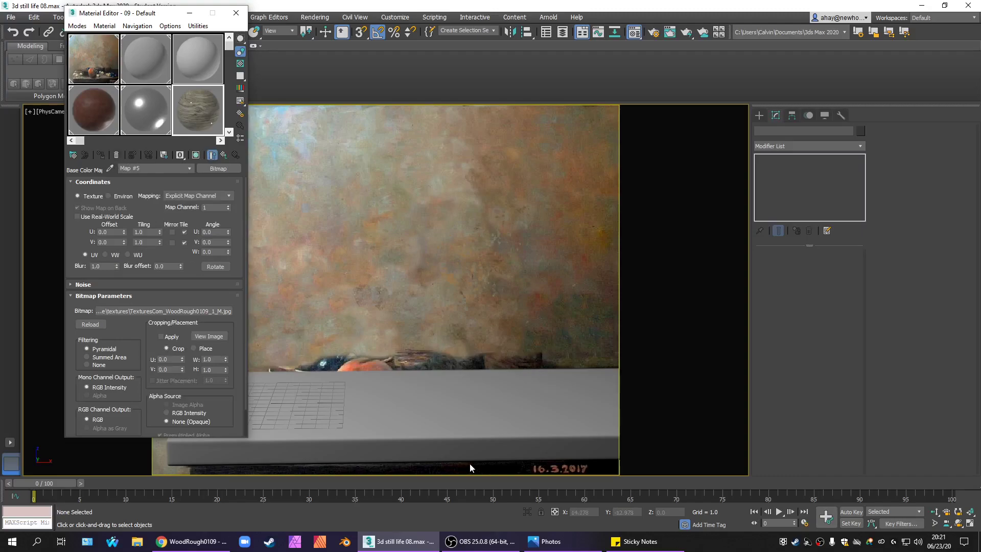
# Select Box001 and display its wood material in the viewport.
pyautogui.click(439, 403)
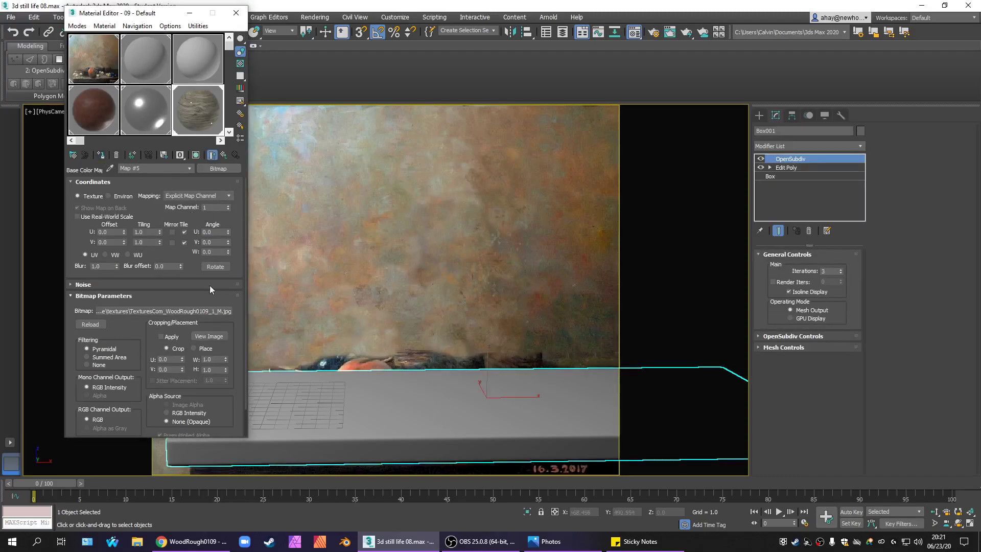
pyautogui.click(196, 156)
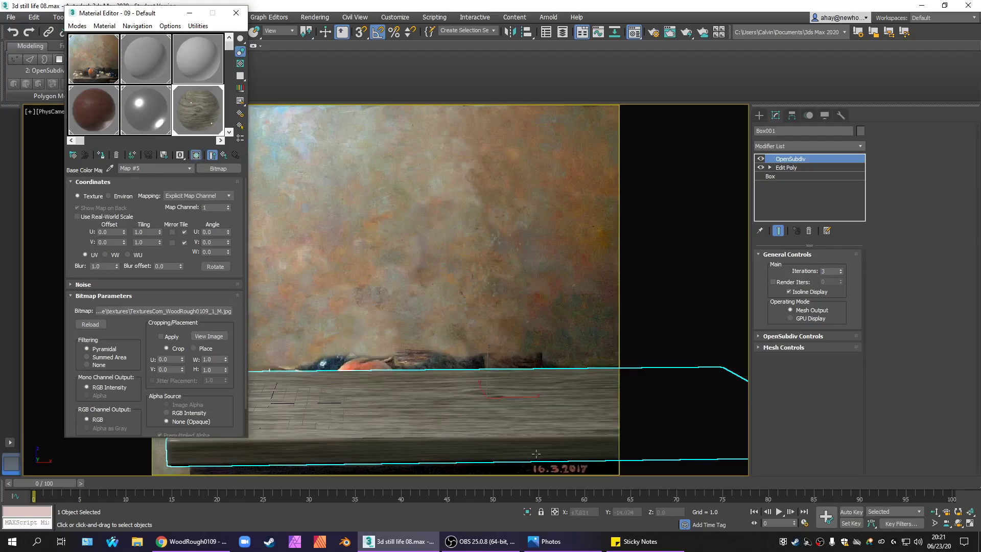
pyautogui.click(495, 287)
pyautogui.click(469, 401)
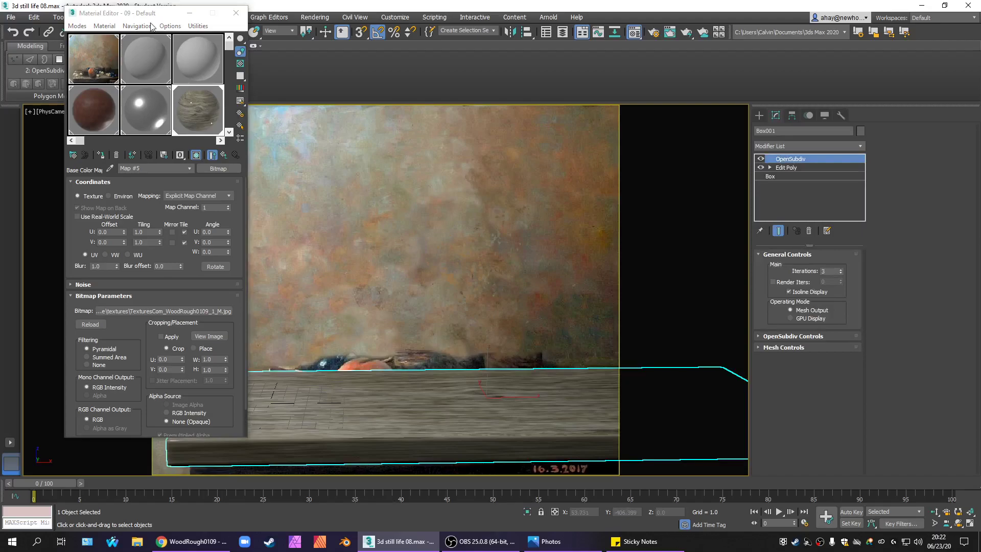
# Add a UVW Map modifier to Box001 from the Modifier List.
pyautogui.moveTo(170, 14); pyautogui.dragTo(110, 17)
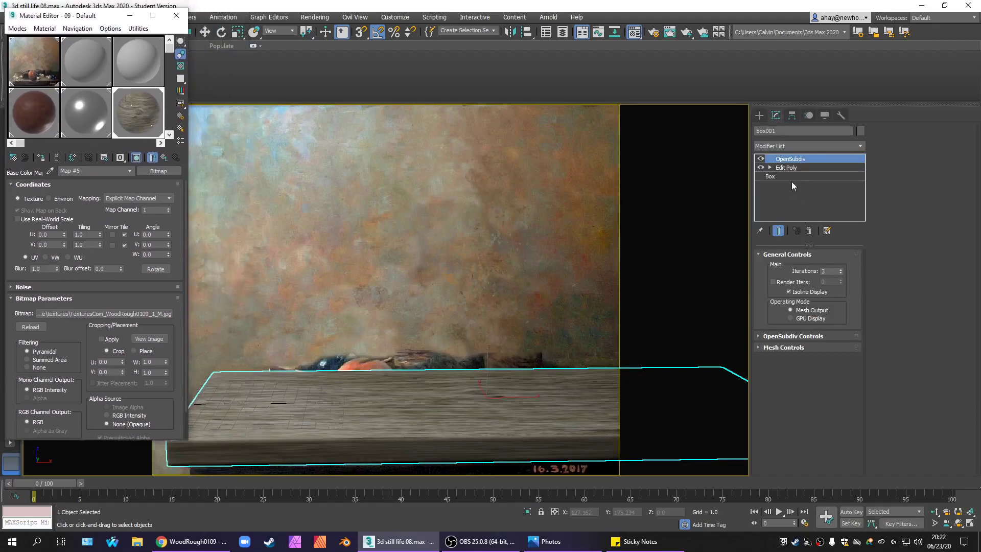
pyautogui.click(862, 143)
pyautogui.moveTo(863, 186); pyautogui.dragTo(863, 418)
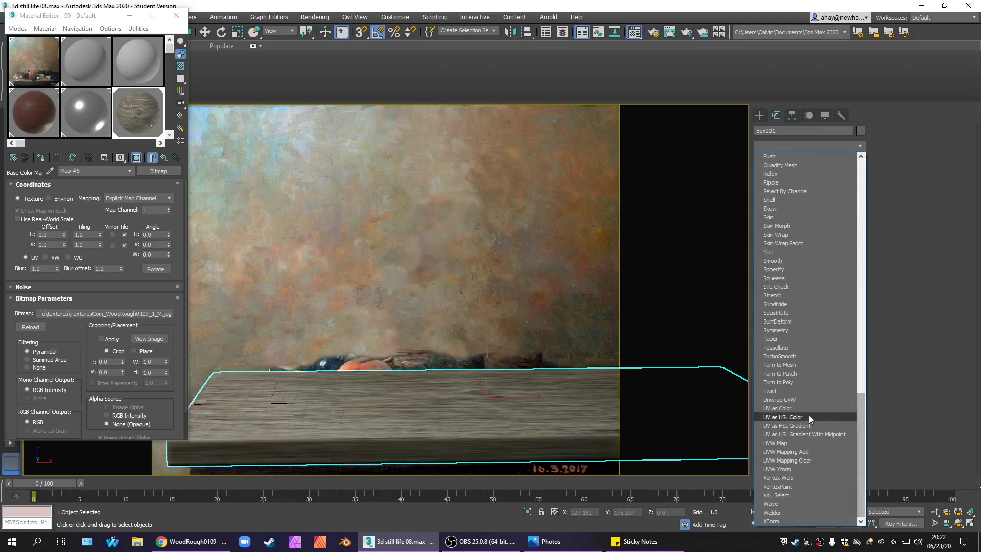
pyautogui.click(806, 442)
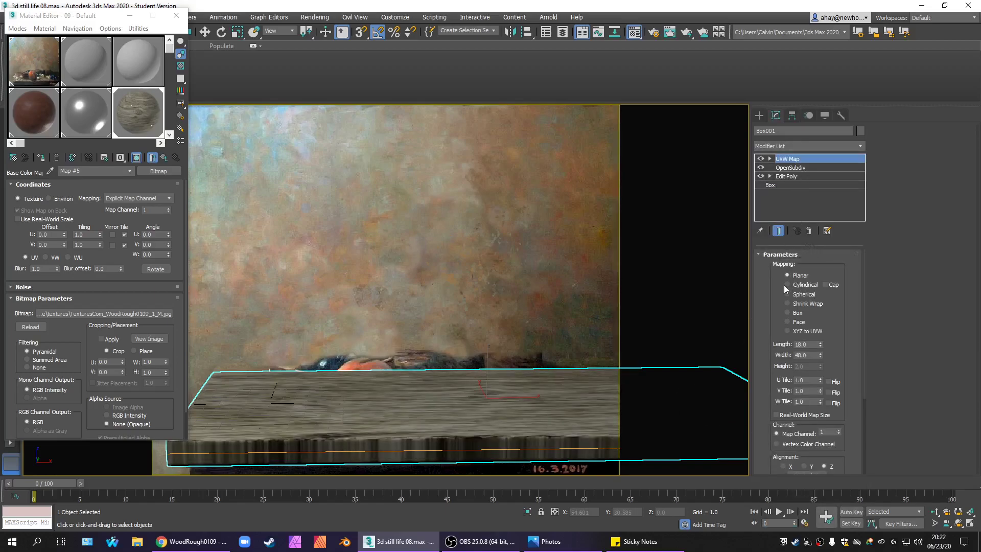
# Set the UVW Map to Box mapping with length, width and height of 48.
pyautogui.click(797, 313)
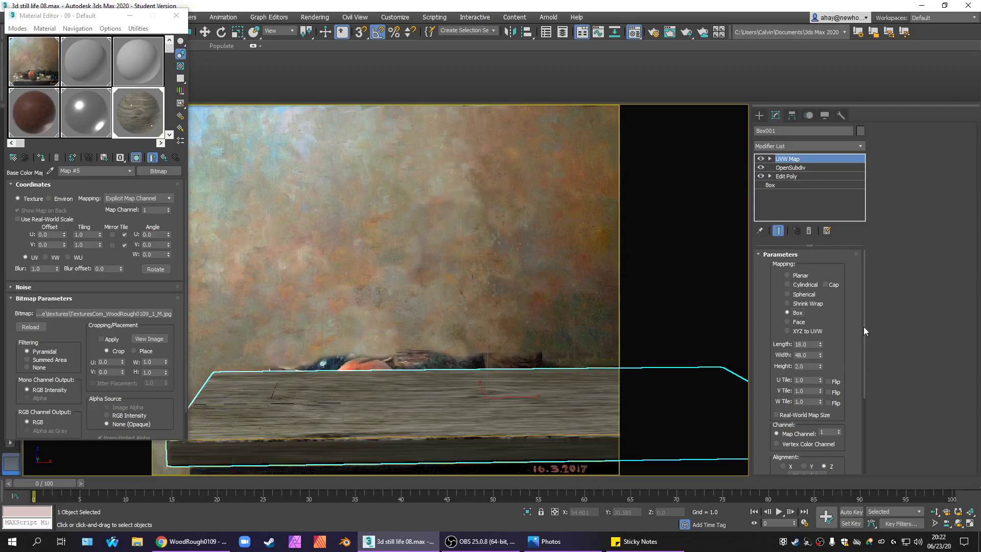
pyautogui.moveTo(863, 326)
pyautogui.mouseDown()
pyautogui.moveTo(864, 398)
pyautogui.moveTo(860, 319)
pyautogui.mouseUp()
pyautogui.click(802, 376)
pyautogui.doubleClick(808, 327)
pyautogui.doubleClick(813, 319)
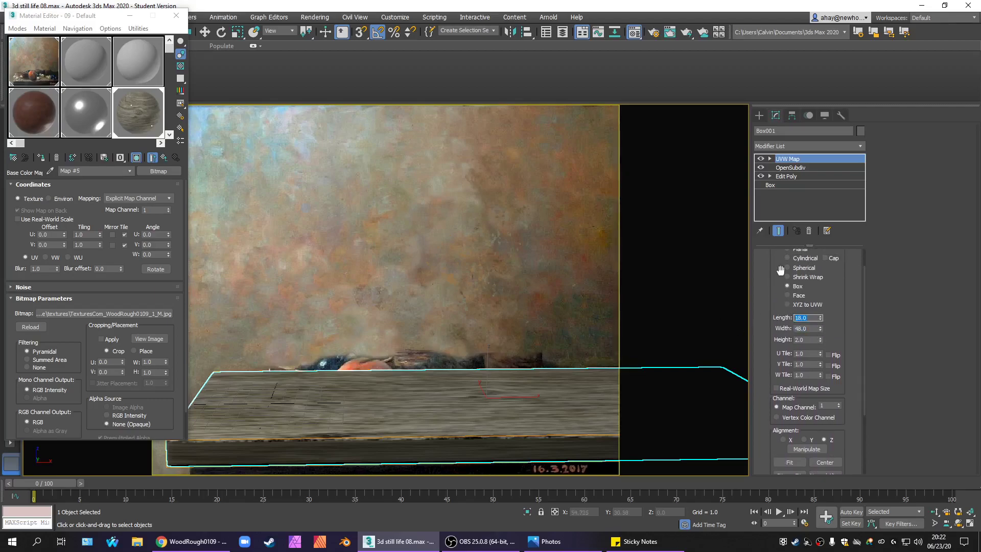
pyautogui.write('48')
pyautogui.press('Return')
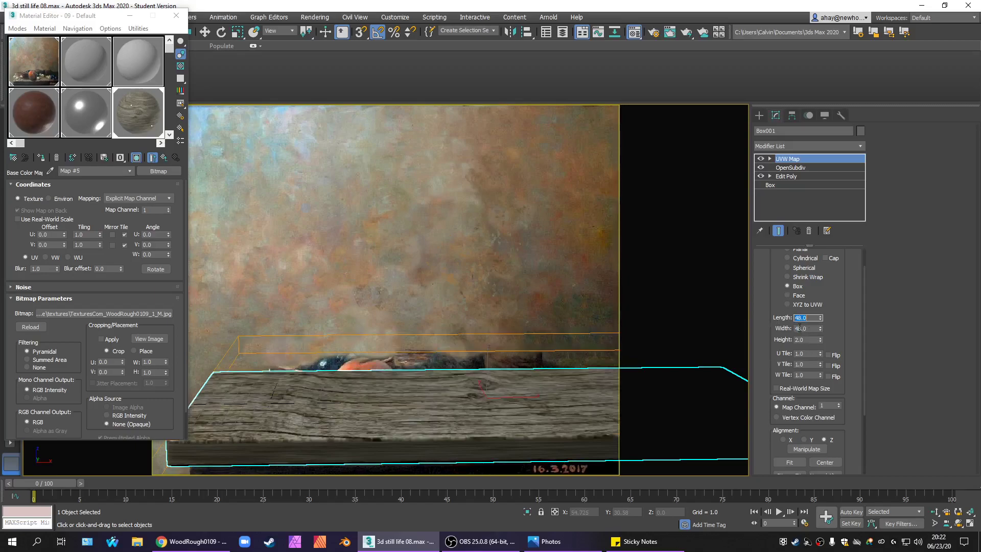
pyautogui.doubleClick(809, 339)
pyautogui.write('48')
pyautogui.press('Return')
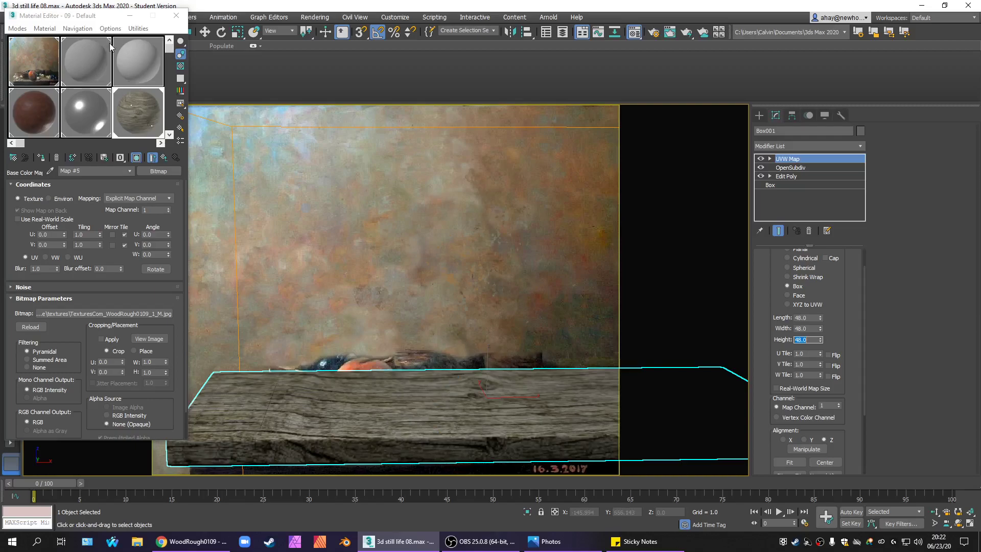
pyautogui.moveTo(92, 24); pyautogui.dragTo(109, 42)
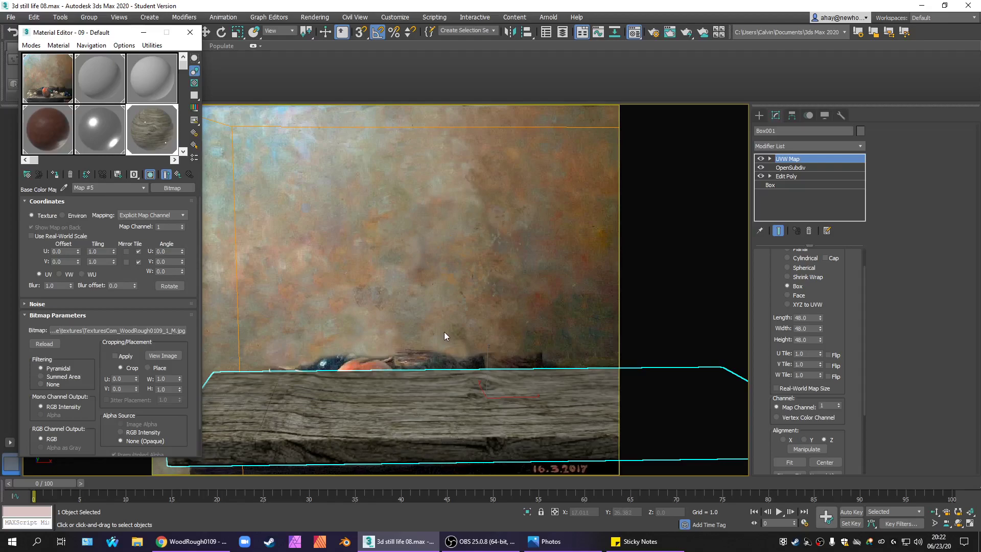
pyautogui.press('p')
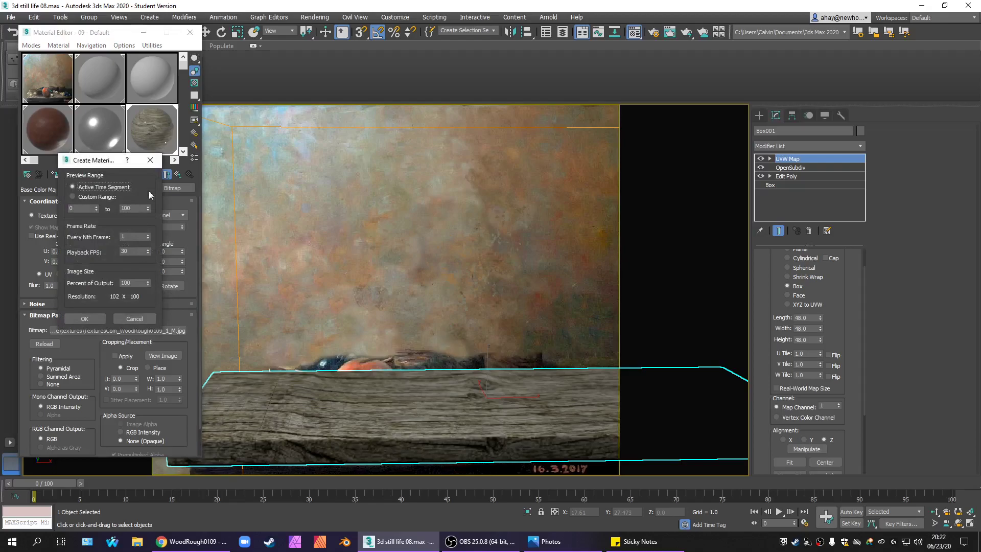
pyautogui.click(158, 164)
pyautogui.click(469, 339)
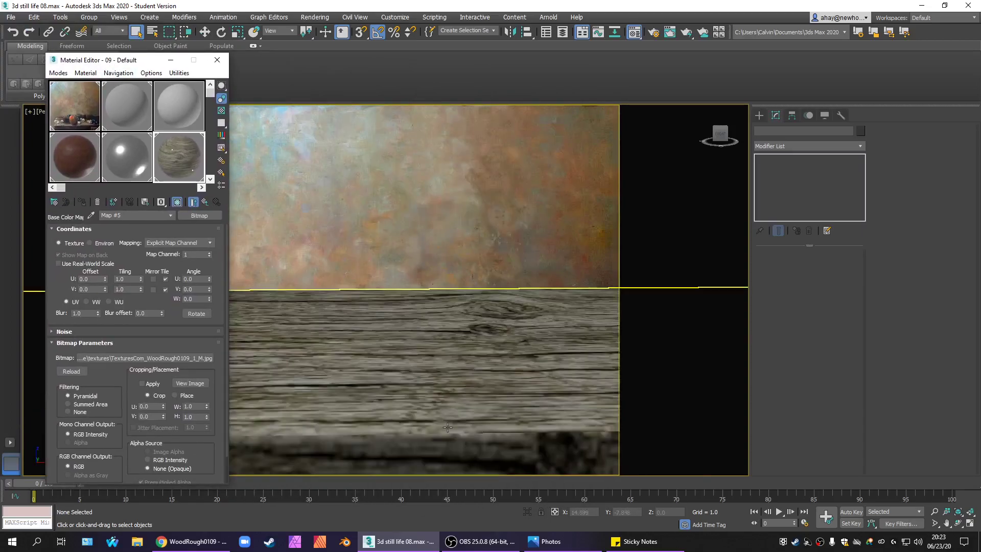
pyautogui.keyDown('alt'); pyautogui.moveTo(448, 427); pyautogui.dragTo(328, 385, button='middle'); pyautogui.keyUp('alt')
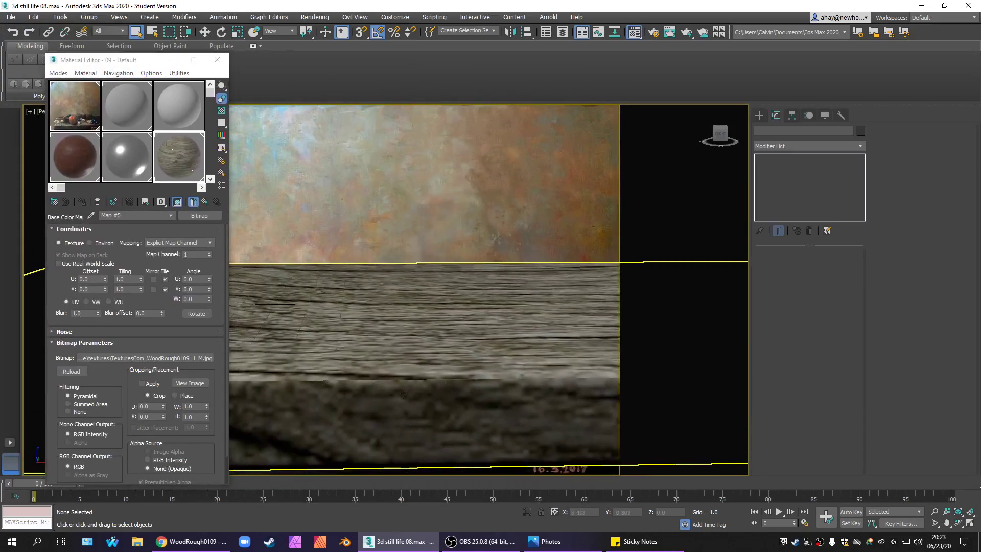
pyautogui.keyDown('alt'); pyautogui.moveTo(403, 394); pyautogui.dragTo(320, 384, button='middle'); pyautogui.keyUp('alt')
pyautogui.hotkey('shift', 'z')
pyautogui.hotkey('shift', 'z')
pyautogui.hotkey('shift', 'z')
pyautogui.hotkey('shift', 'z')
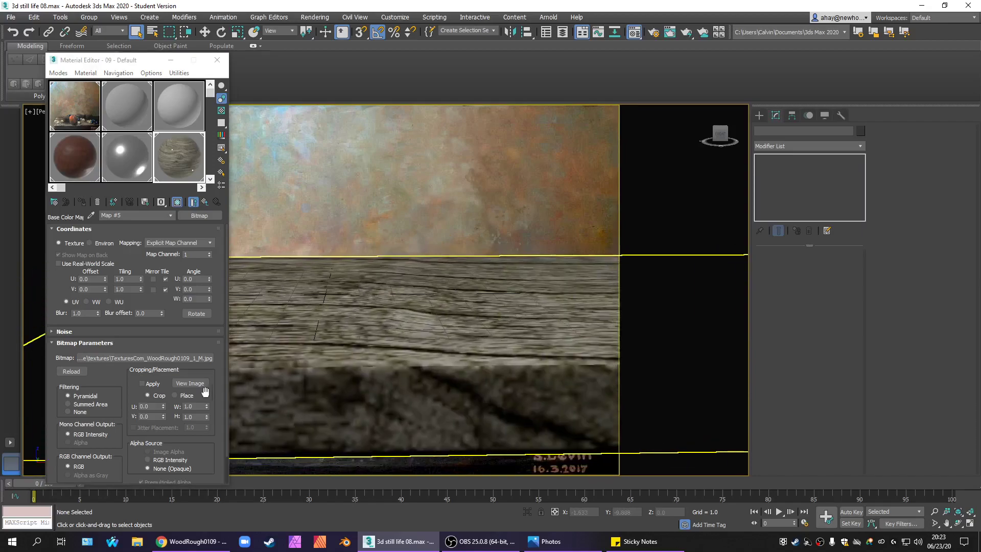
pyautogui.moveTo(471, 394)
pyautogui.keyDown('alt'); pyautogui.mouseDown(button='middle')
pyautogui.moveTo(320, 357)
pyautogui.moveTo(380, 386)
pyautogui.moveTo(390, 421)
pyautogui.moveTo(399, 409)
pyautogui.mouseUp(button='middle'); pyautogui.keyUp('alt')
pyautogui.scroll(3, 368, 376)
pyautogui.scroll(3, 400, 409)
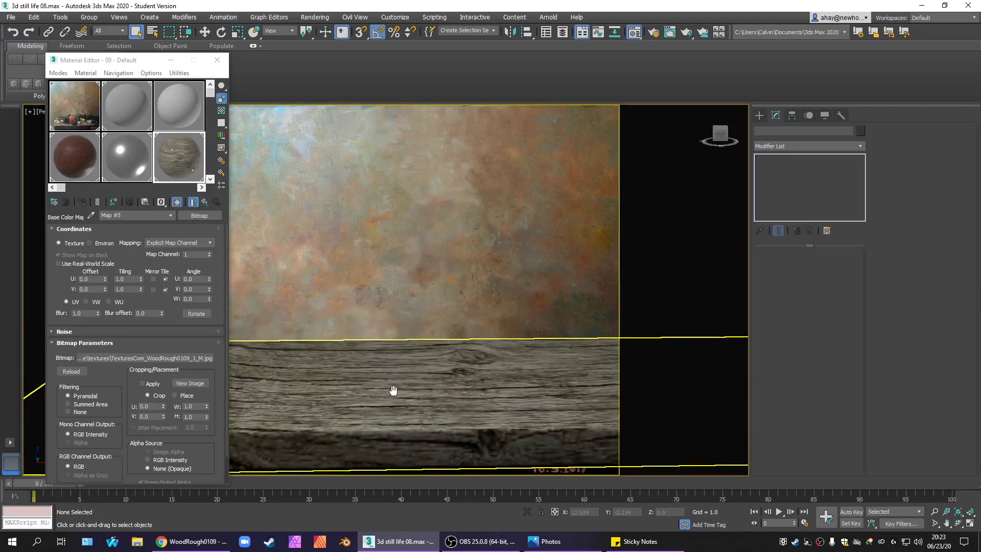
pyautogui.scroll(-2, 404, 369)
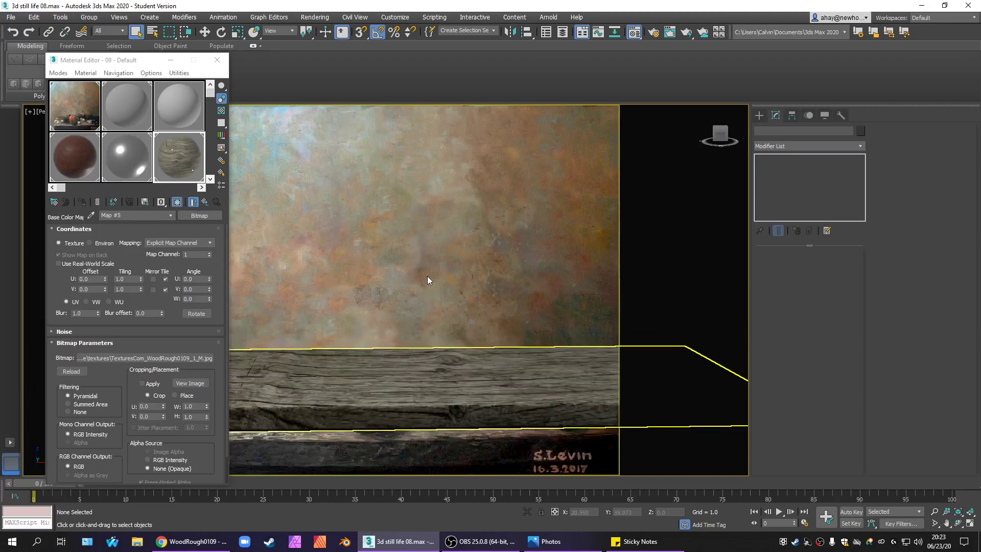
pyautogui.press('c')
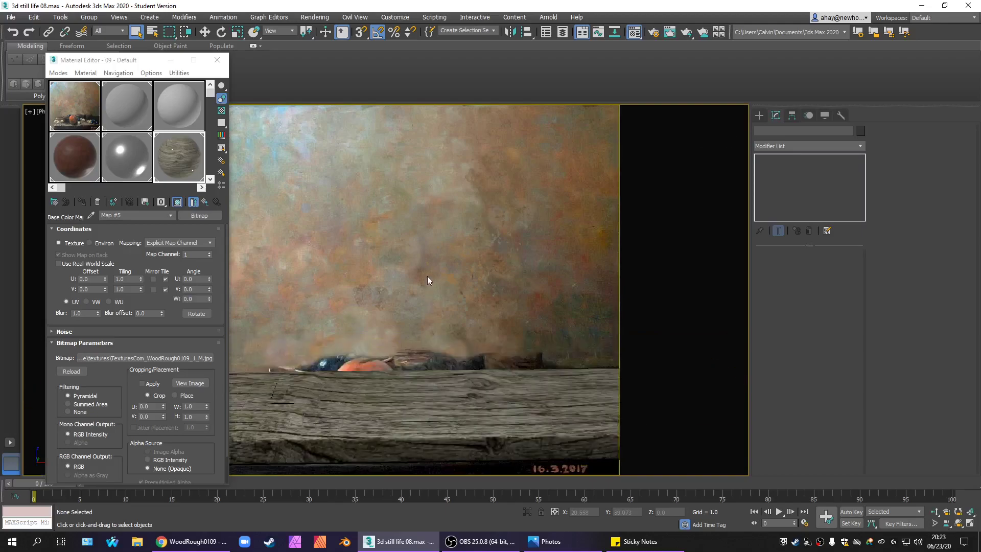
# Switch Box001's UVW Map to Planar and enter its Gizmo sub-object.
pyautogui.click(217, 60)
pyautogui.click(408, 419)
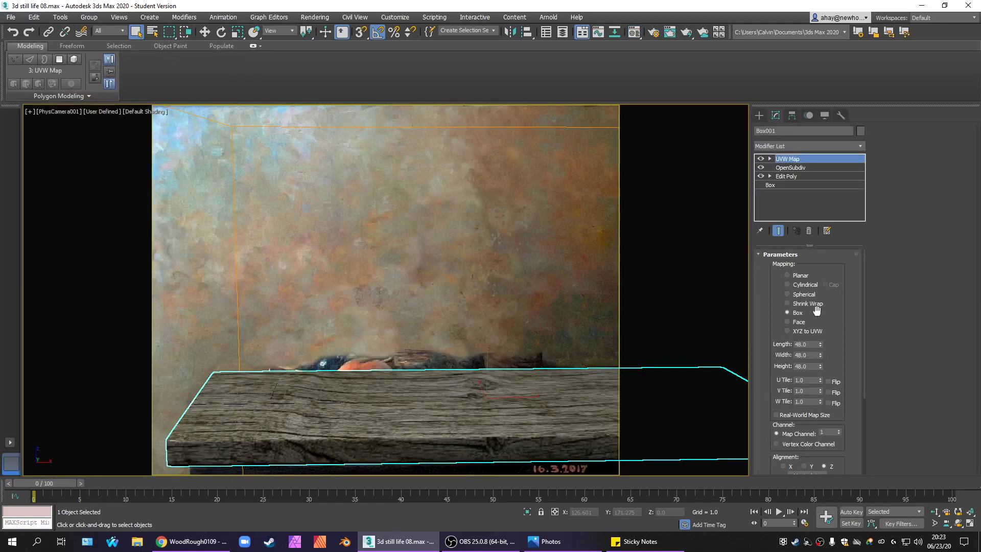
pyautogui.click(800, 276)
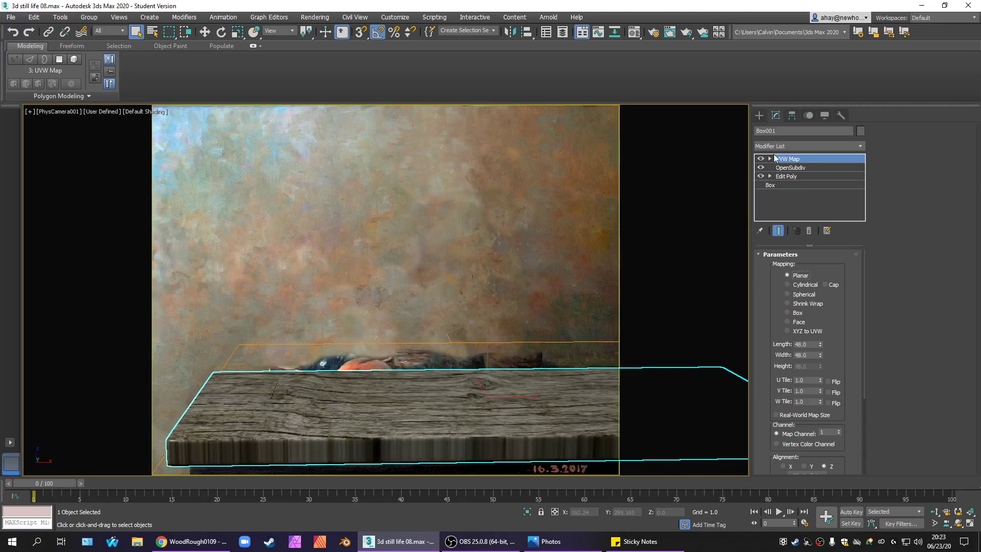
pyautogui.click(769, 158)
pyautogui.click(790, 168)
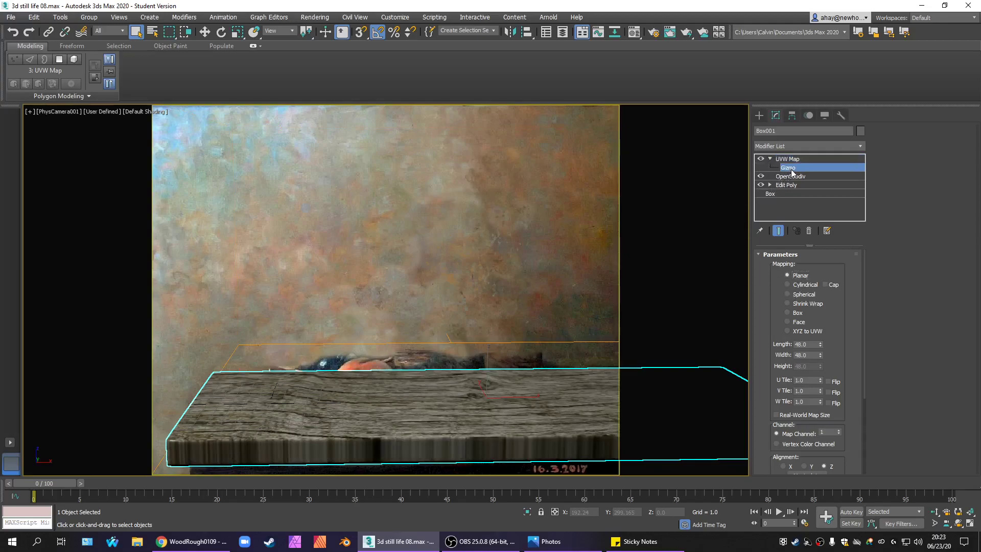
# Rotate the mapping gizmo 20 degrees about X with angle snap on.
pyautogui.press('w')
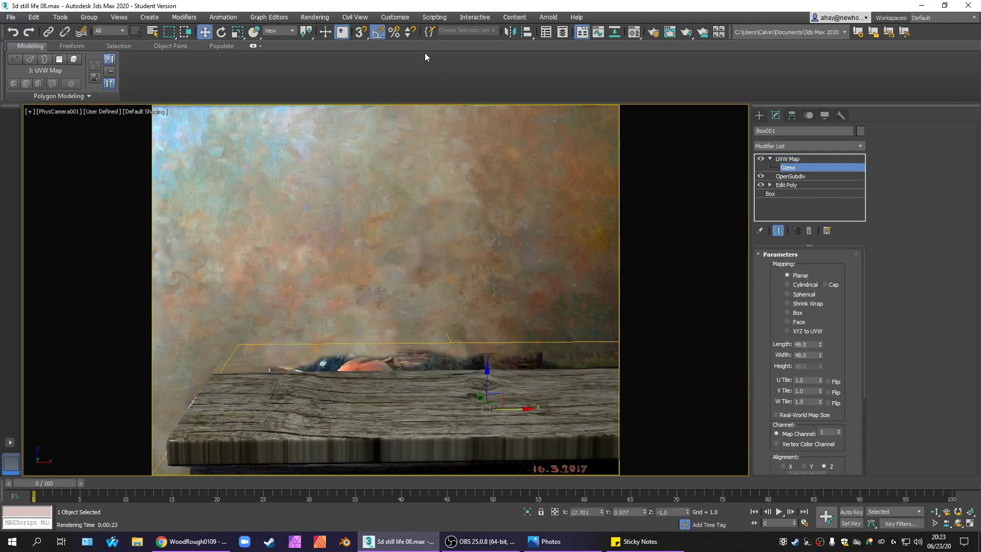
pyautogui.click(379, 33)
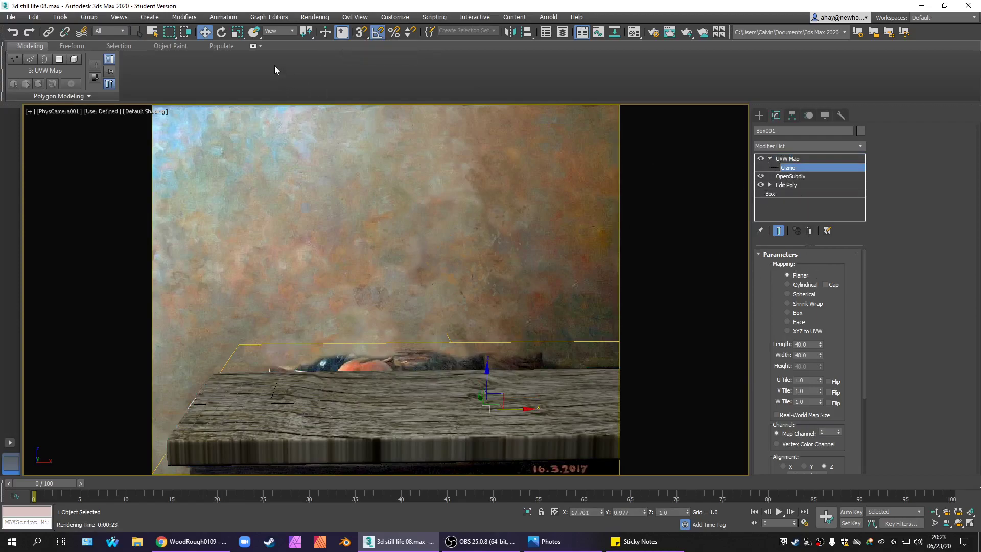
pyautogui.click(221, 32)
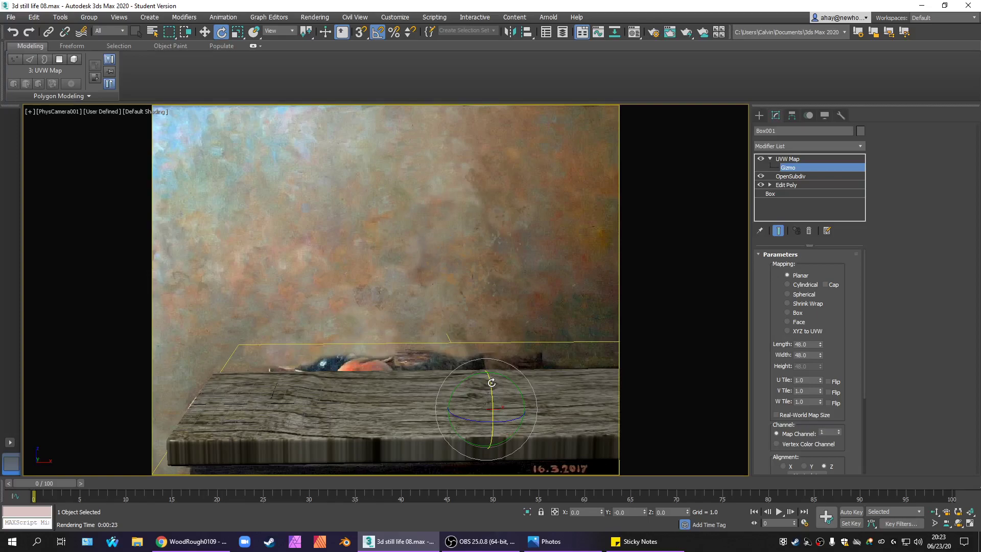
pyautogui.moveTo(492, 383); pyautogui.dragTo(488, 408)
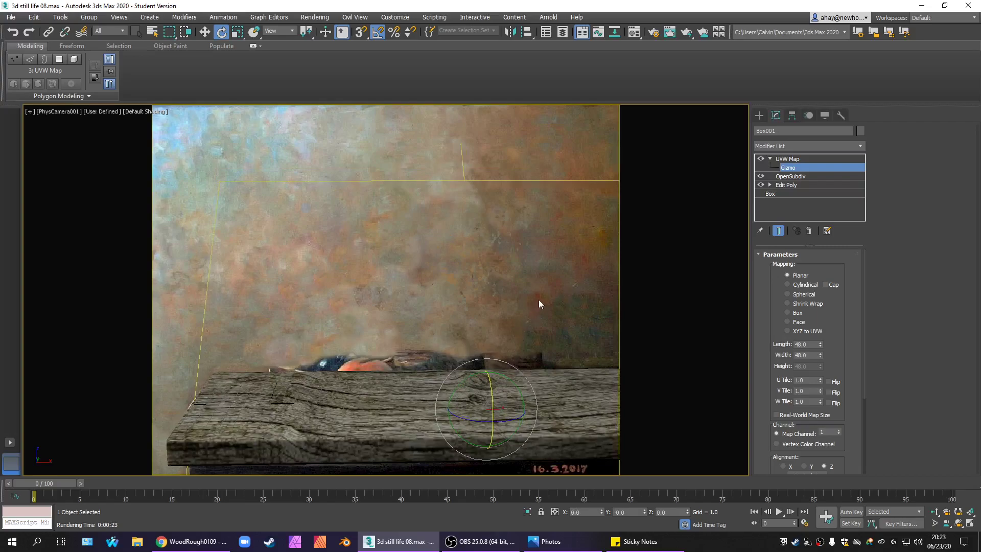
# Deselect the table box and reopen the Material Editor with M.
pyautogui.click(759, 115)
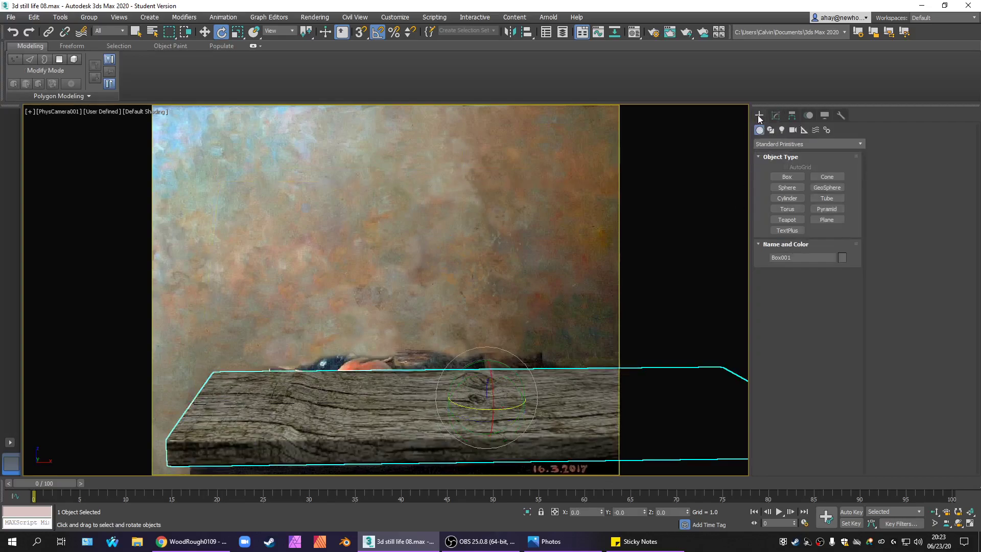
pyautogui.click(482, 303)
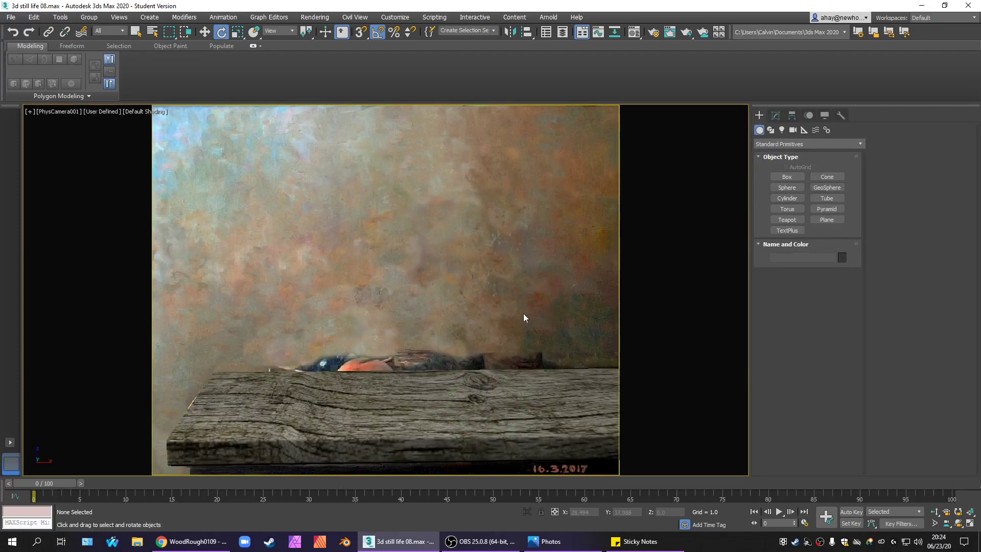
pyautogui.click(551, 388)
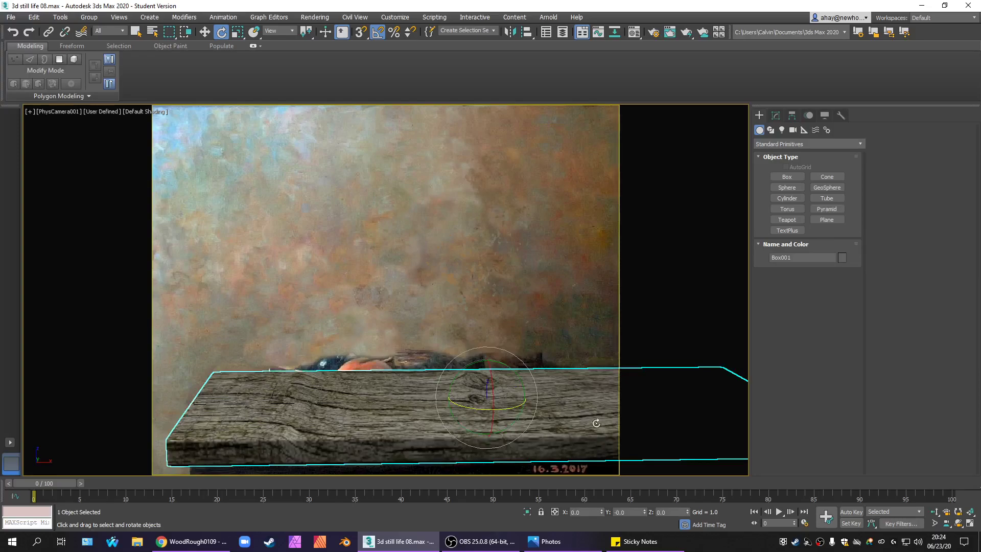
pyautogui.click(519, 345)
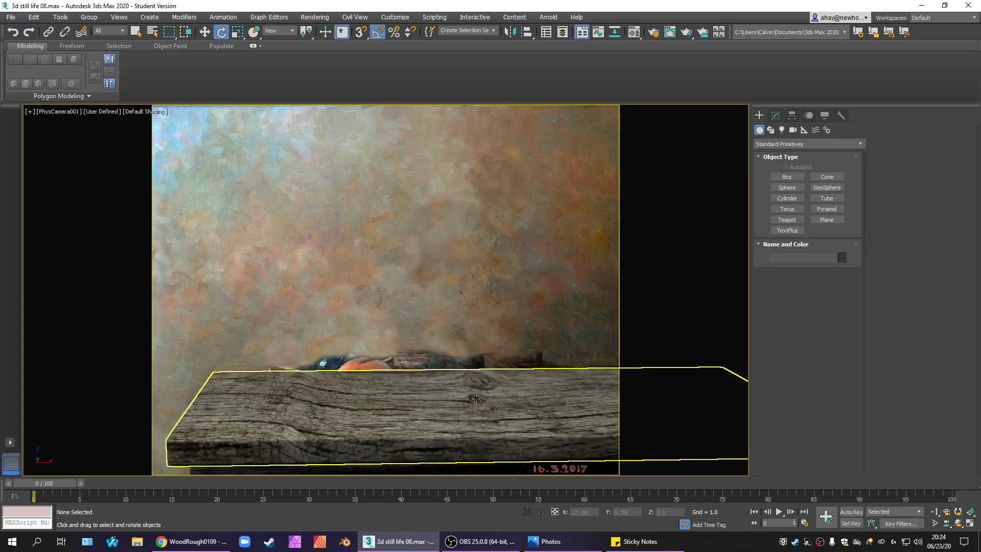
pyautogui.press('m')
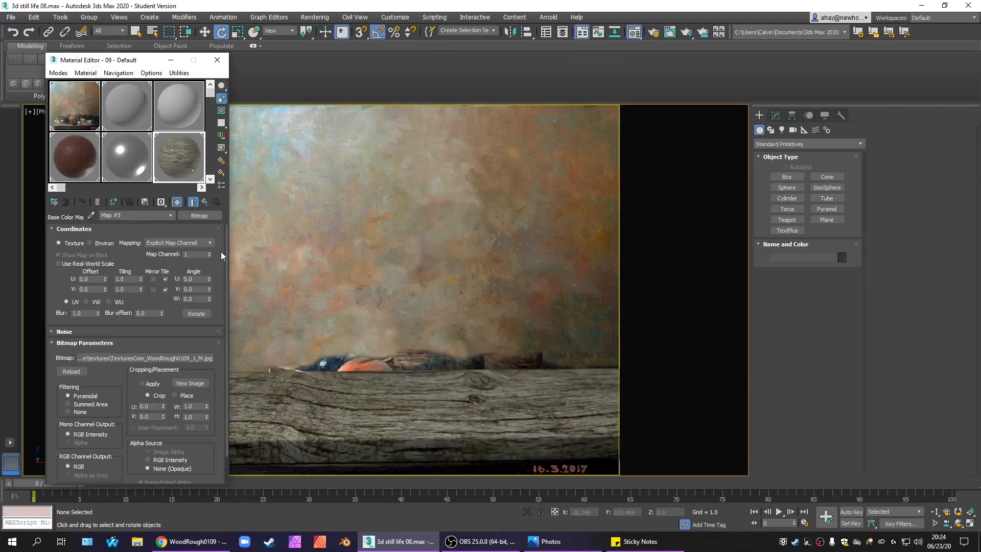
# Go back from the Map #5 wood bitmap to the 09 - Default material and expand Coating Parameters.
pyautogui.doubleClick(199, 173)
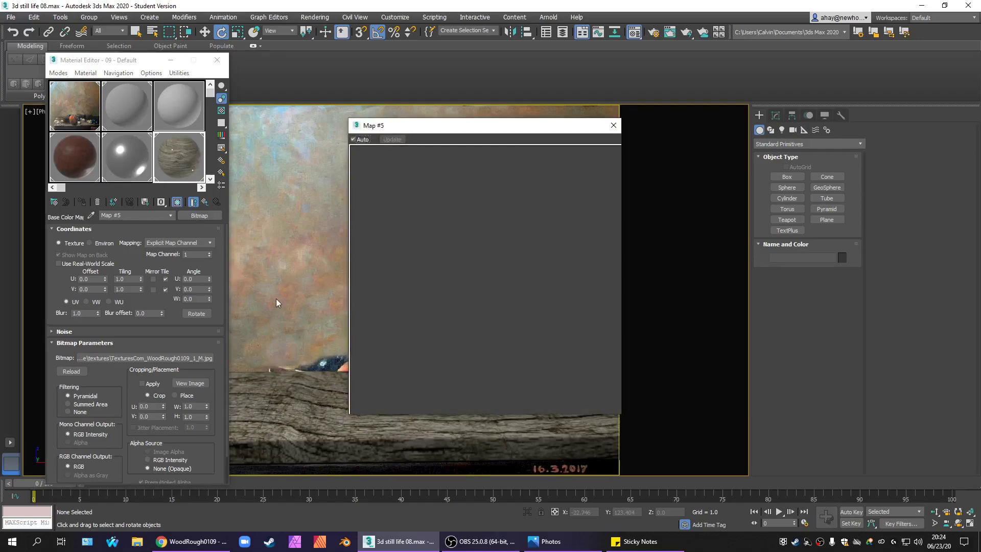
pyautogui.click(171, 218)
pyautogui.click(158, 228)
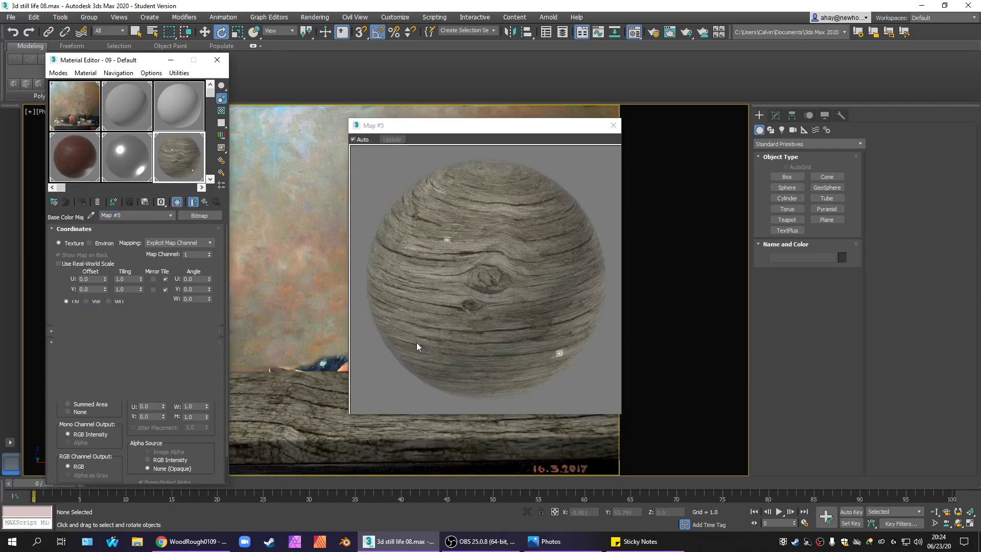
pyautogui.click(612, 127)
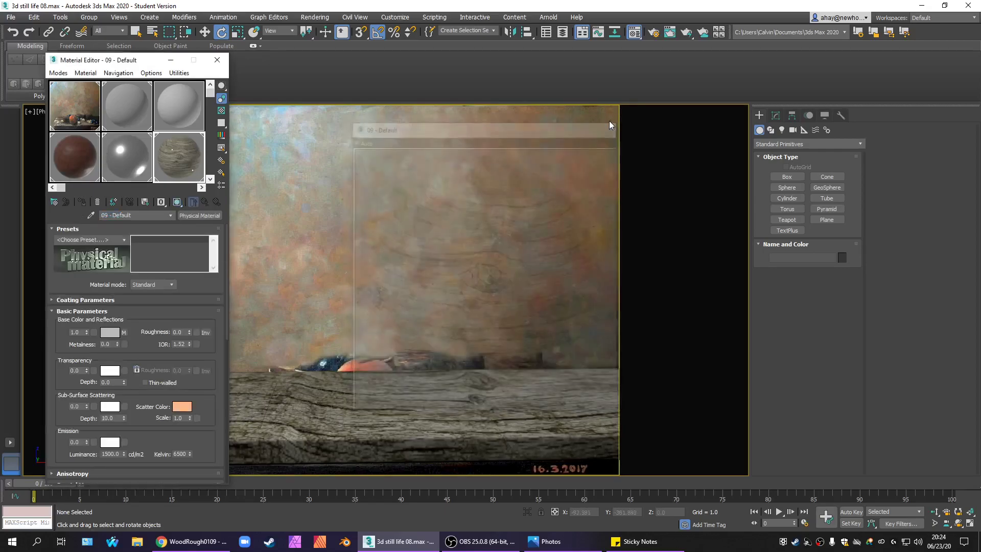
pyautogui.rightClick(218, 323)
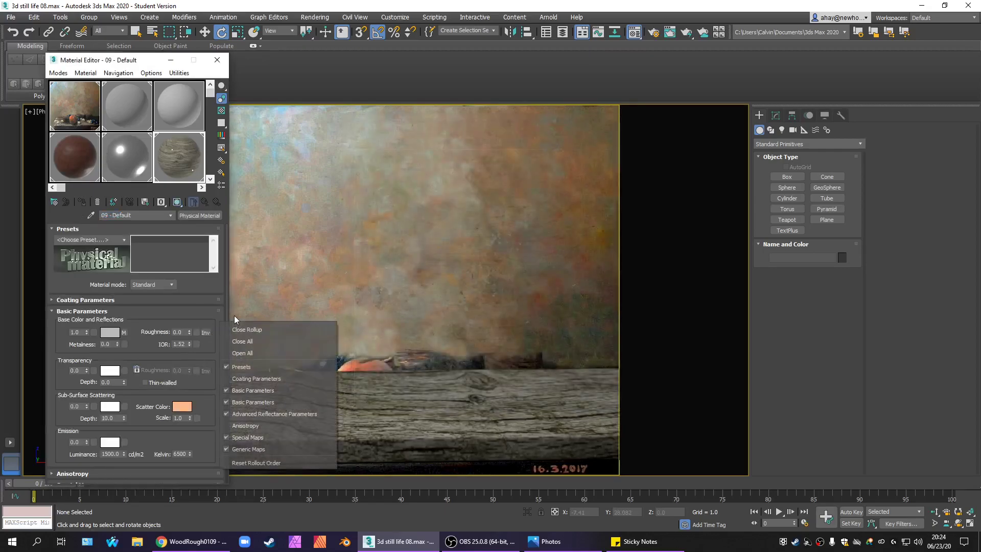
pyautogui.click(223, 273)
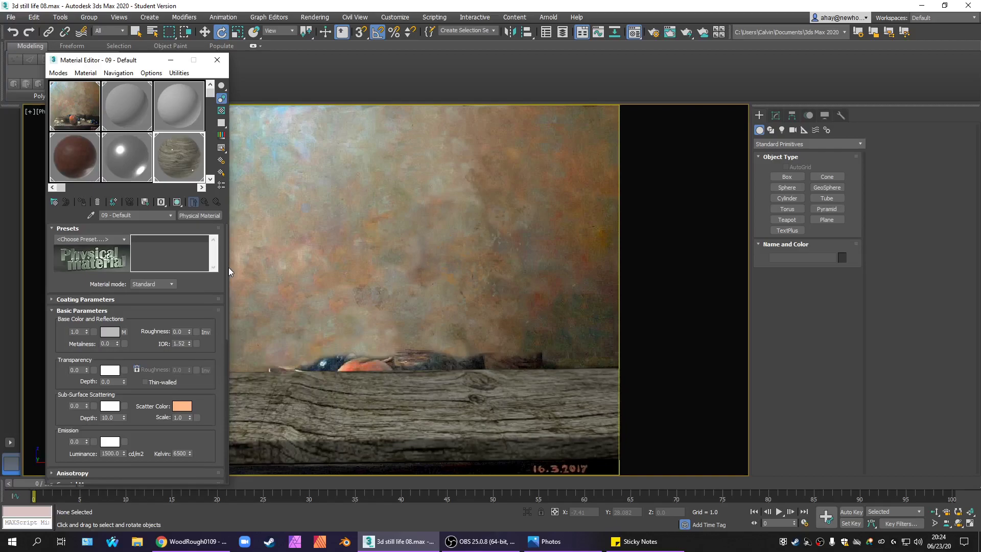
pyautogui.click(118, 301)
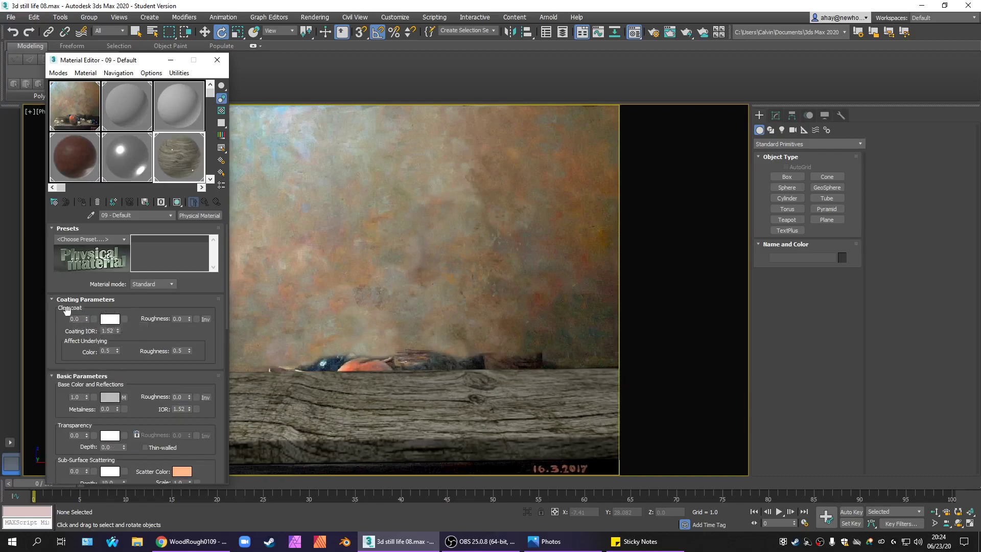
# Set the 09 - Default material's base roughness to 0.9 and preview the sample sphere.
pyautogui.click(155, 301)
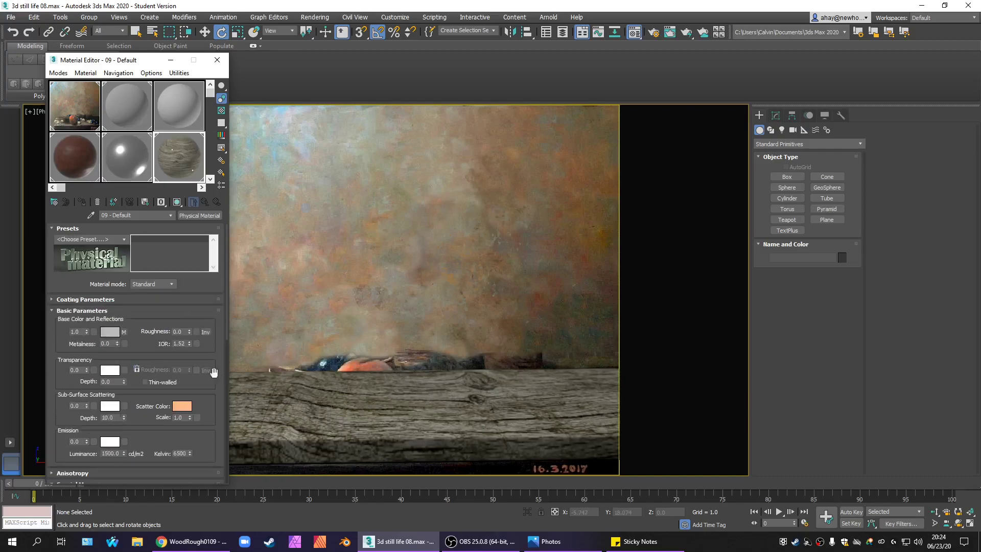
pyautogui.click(180, 331)
pyautogui.write('0.9')
pyautogui.press('Return')
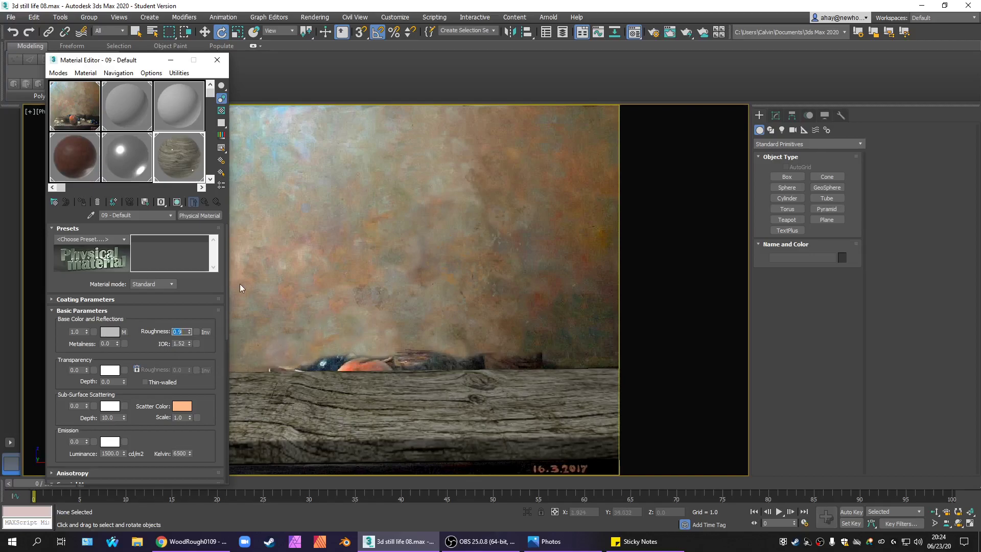
pyautogui.doubleClick(199, 169)
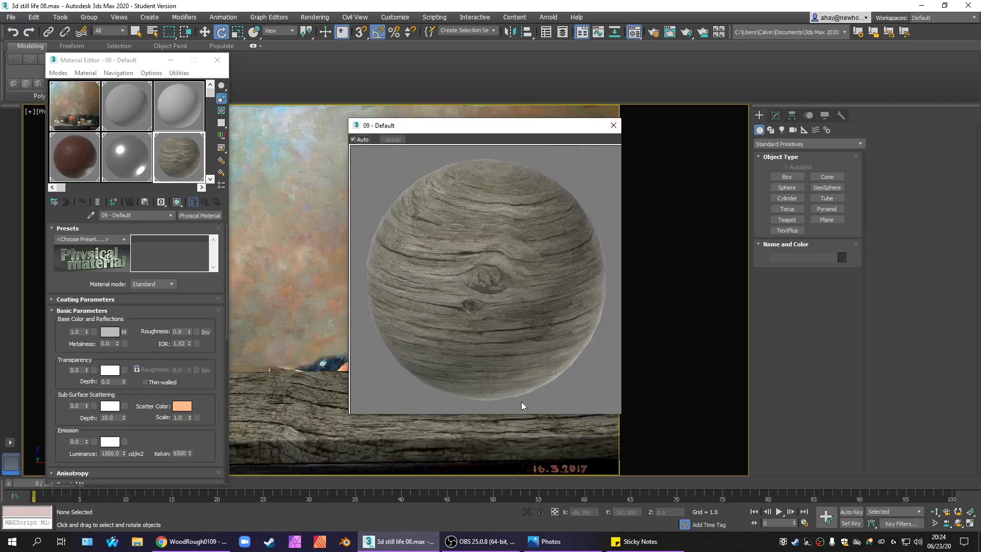
pyautogui.click(613, 125)
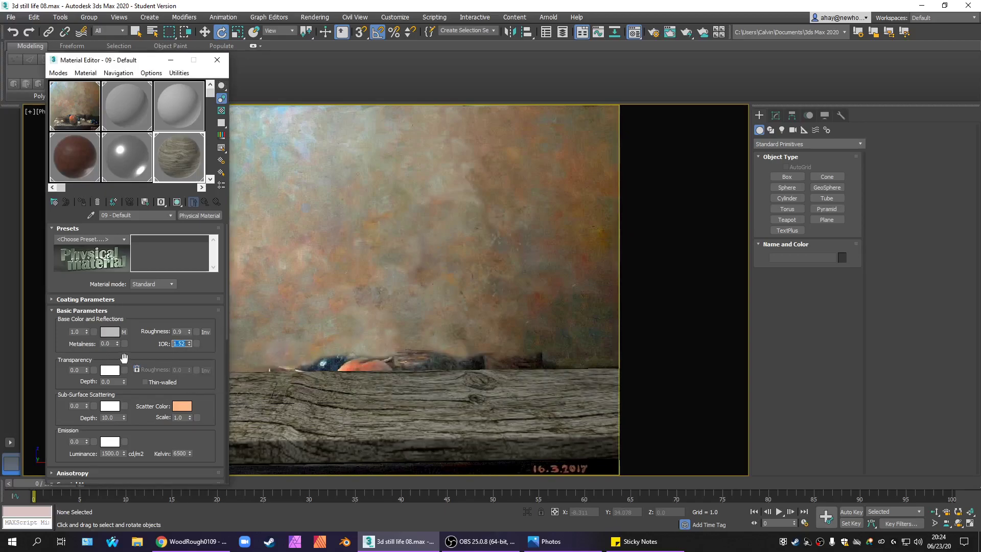
# Change the wood material's IOR from 1.52 to 1.05.
pyautogui.click(179, 344)
pyautogui.write('1.05')
pyautogui.press('BackSpace')
pyautogui.press('BackSpace')
pyautogui.press('BackSpace')
pyautogui.press('BackSpace')
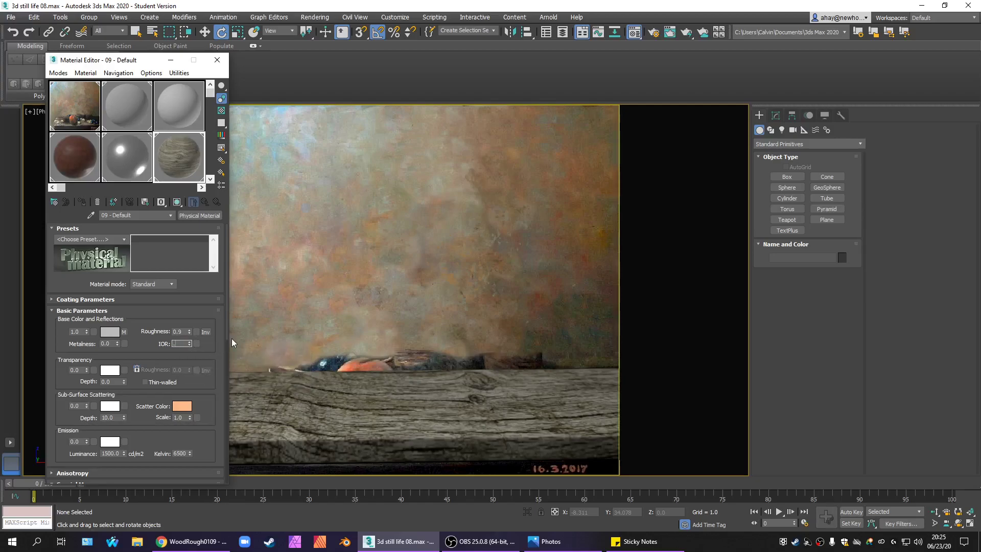
pyautogui.write('1.05')
pyautogui.press('Return')
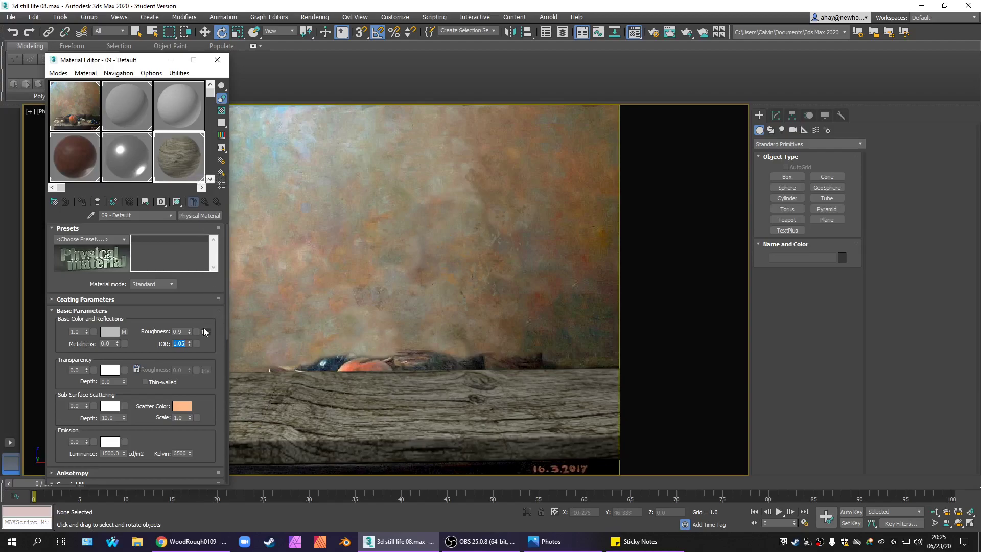
pyautogui.hotkey('ctrl', 'z')
pyautogui.write('1.05')
pyautogui.moveTo(375, 328); pyautogui.dragTo(455, 393)
pyautogui.click(451, 248)
pyautogui.click(456, 402)
pyautogui.hotkey('shift', 'q')
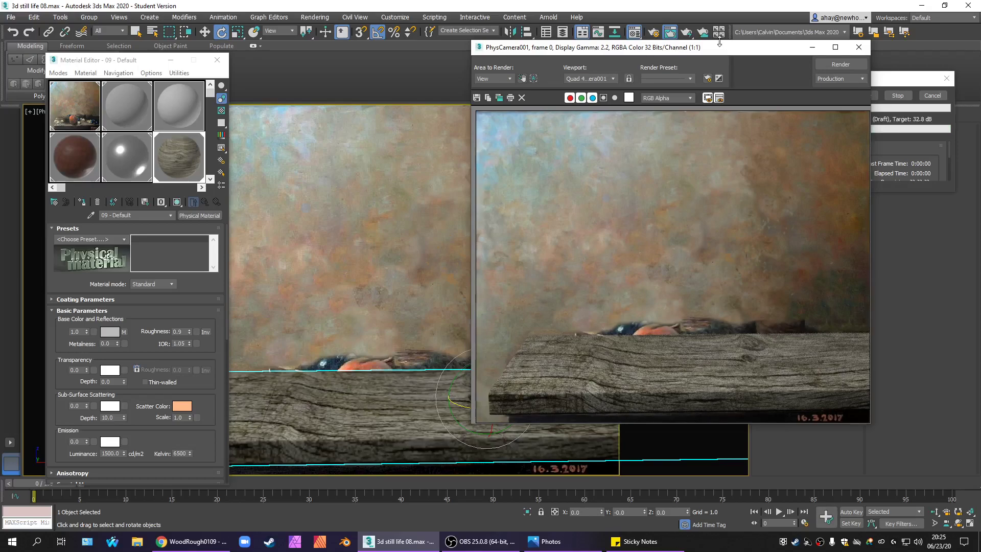
pyautogui.moveTo(719, 43); pyautogui.dragTo(533, 53)
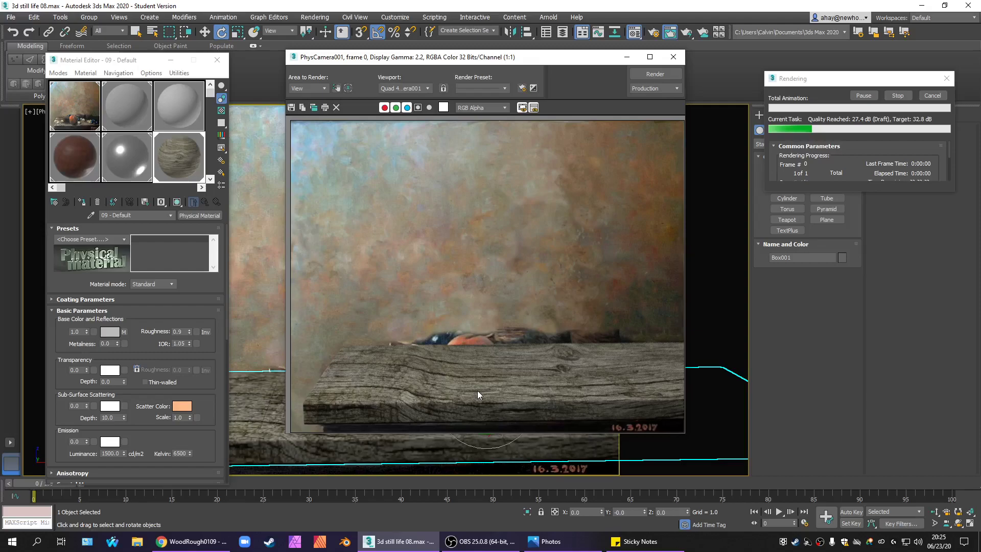
pyautogui.click(669, 58)
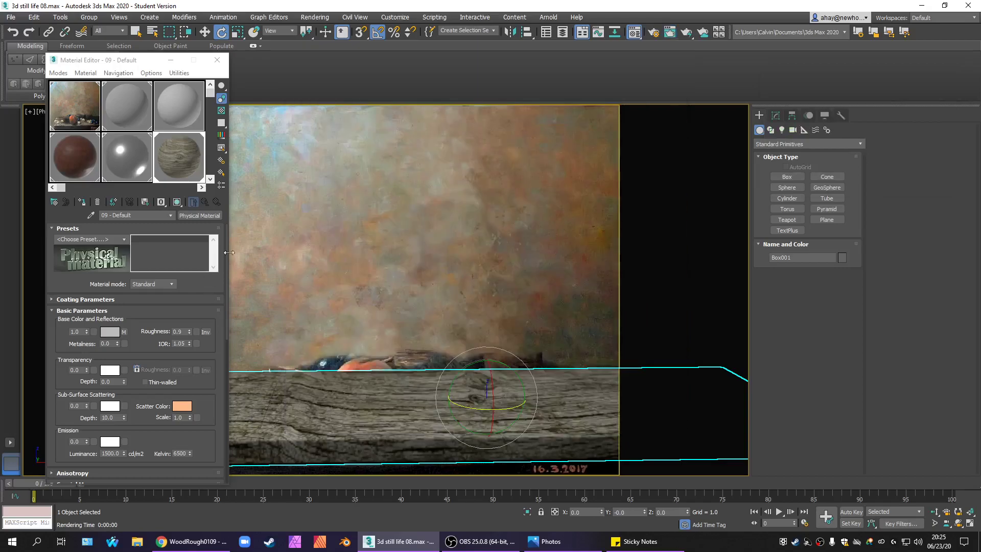
pyautogui.moveTo(228, 252); pyautogui.dragTo(227, 288)
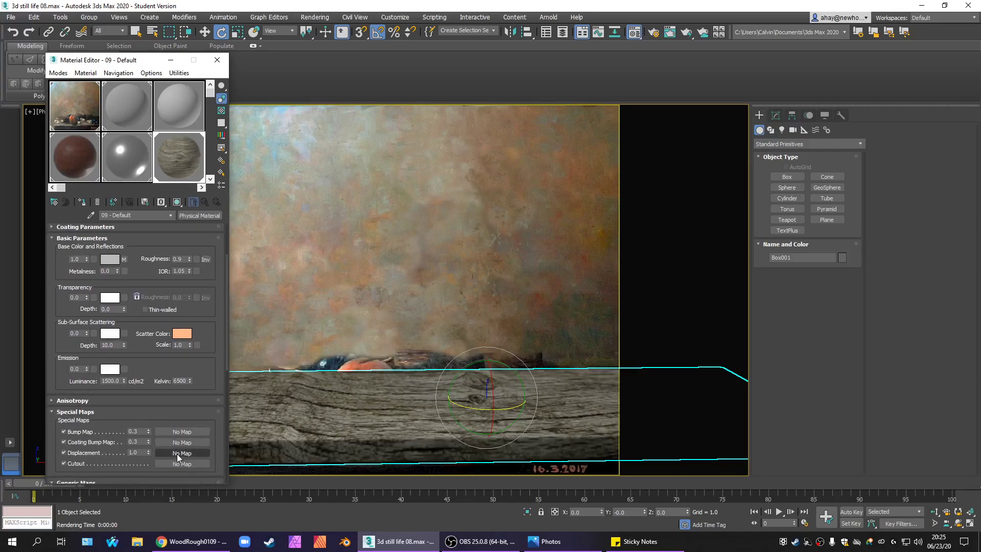
# Instance the Base Color wood map into the Displacement slot and render PhysCamera001.
pyautogui.moveTo(177, 454); pyautogui.dragTo(94, 296)
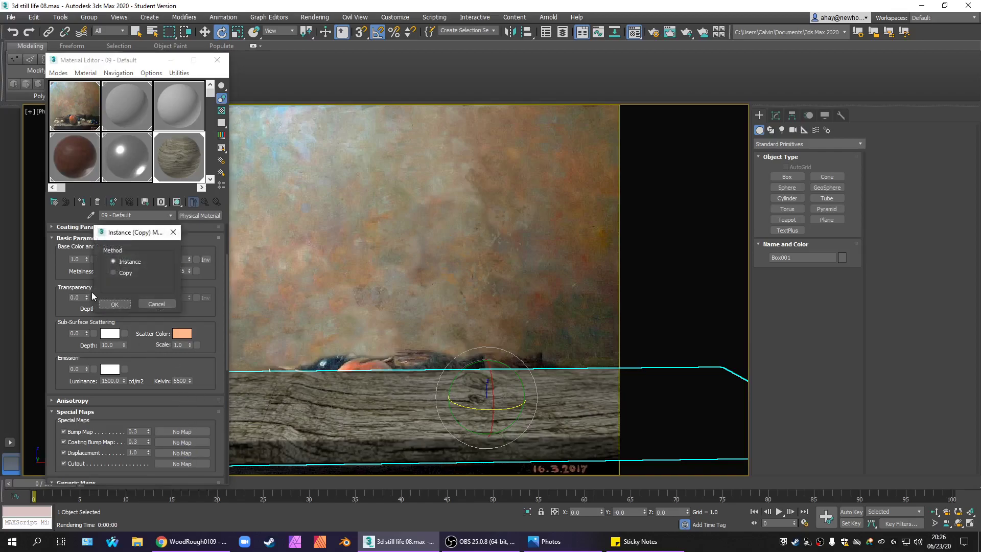
pyautogui.click(114, 304)
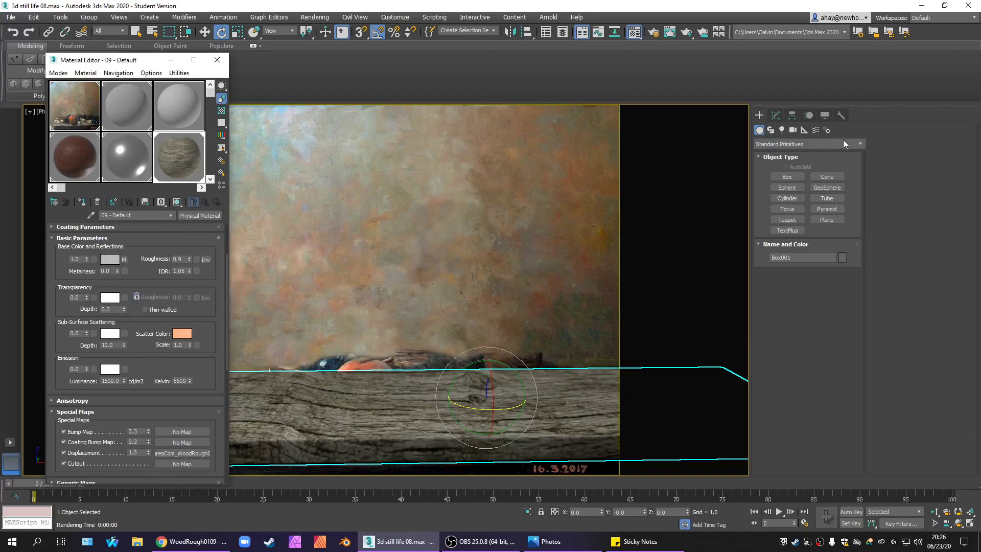
pyautogui.click(776, 115)
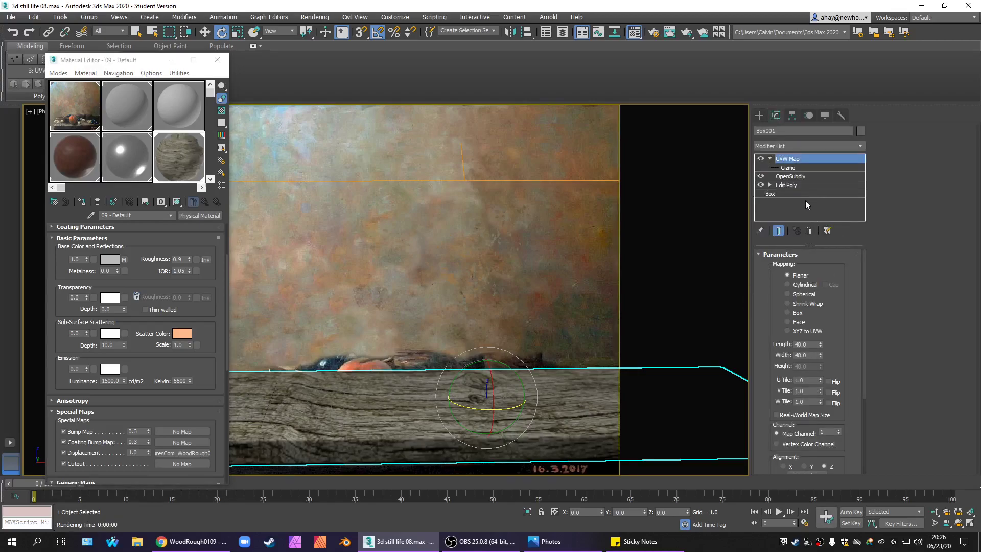
pyautogui.hotkey('shift', 'q')
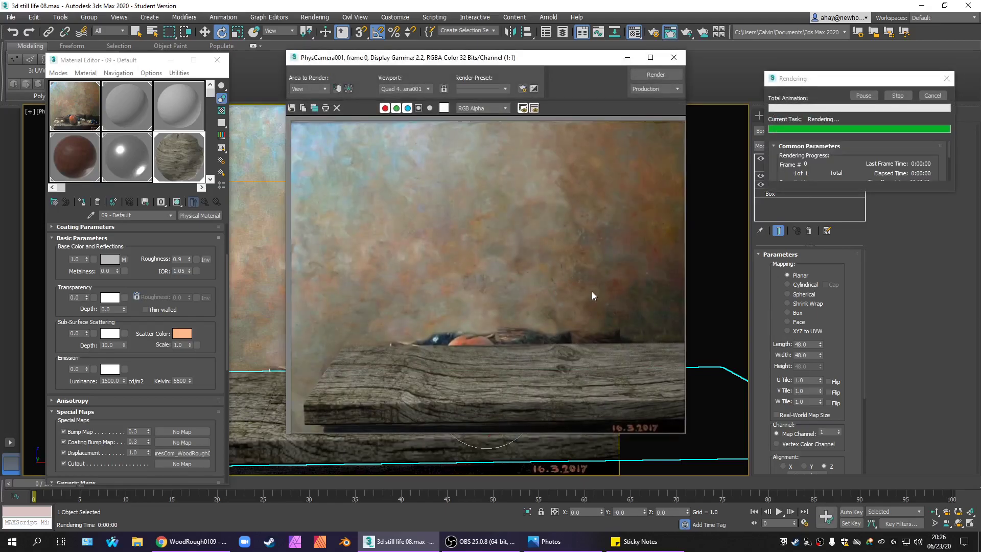
# Set the material's displacement amount to 0.1.
pyautogui.click(673, 58)
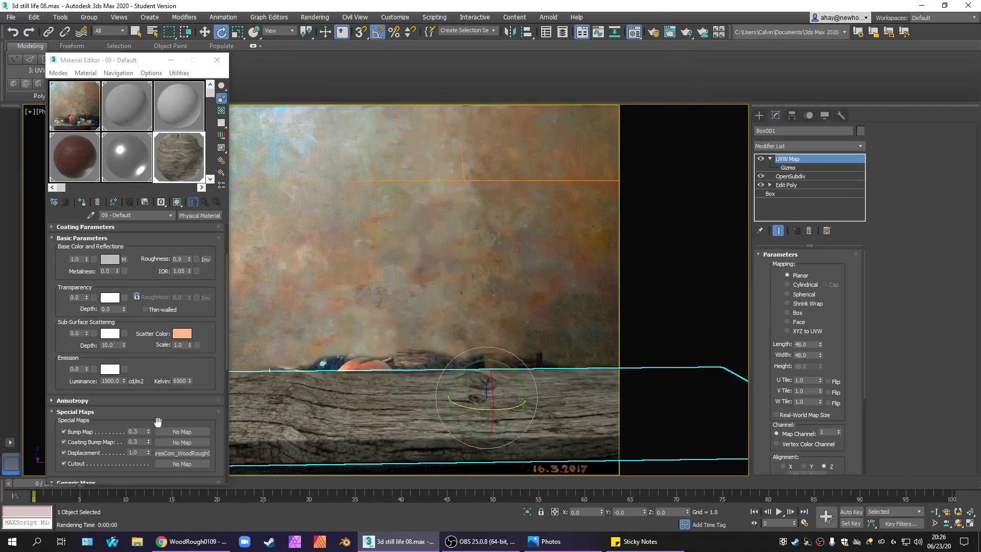
pyautogui.doubleClick(134, 452)
pyautogui.write('0.1')
pyautogui.press('Return')
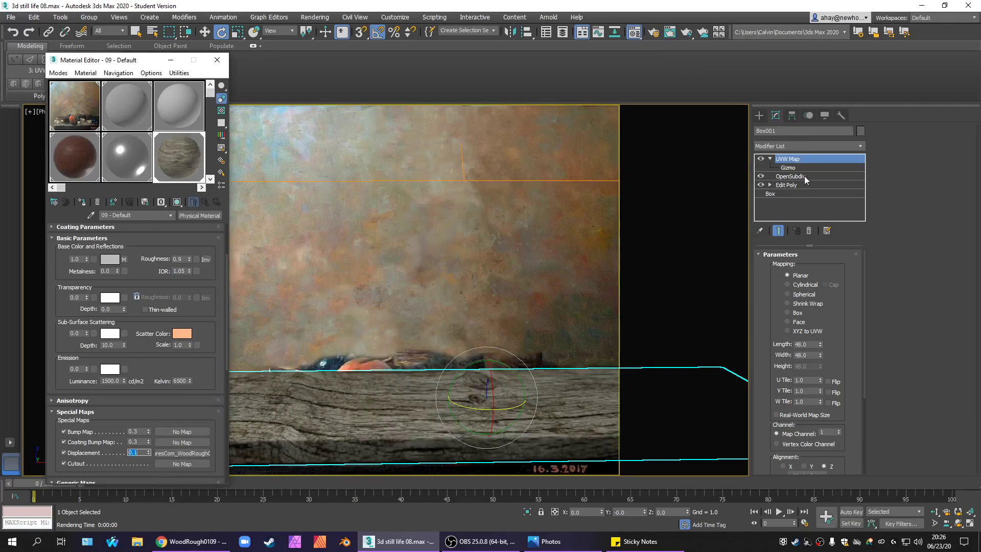
# Raise OpenSubdiv iterations to 5 and render the result.
pyautogui.click(804, 177)
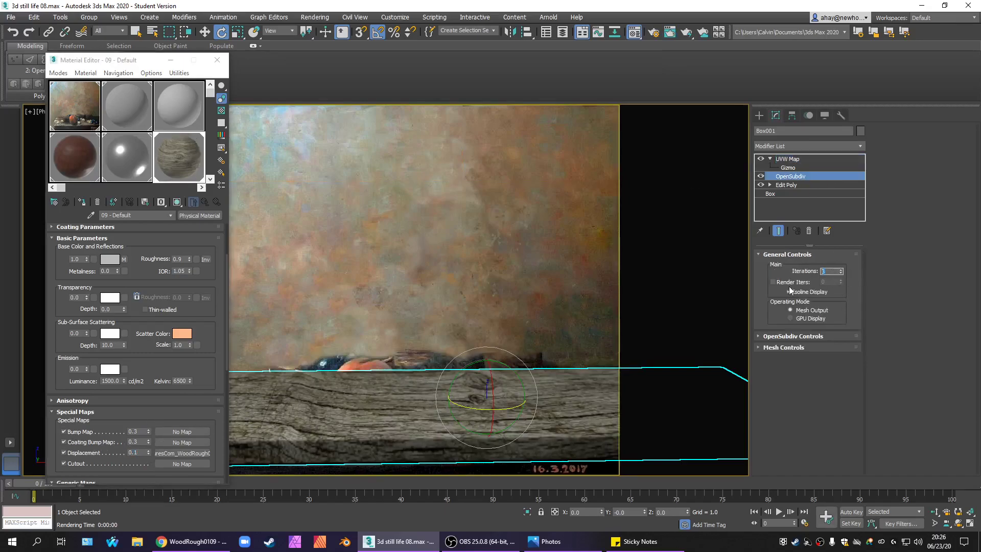
pyautogui.write('5')
pyautogui.press('Return')
pyautogui.click(759, 113)
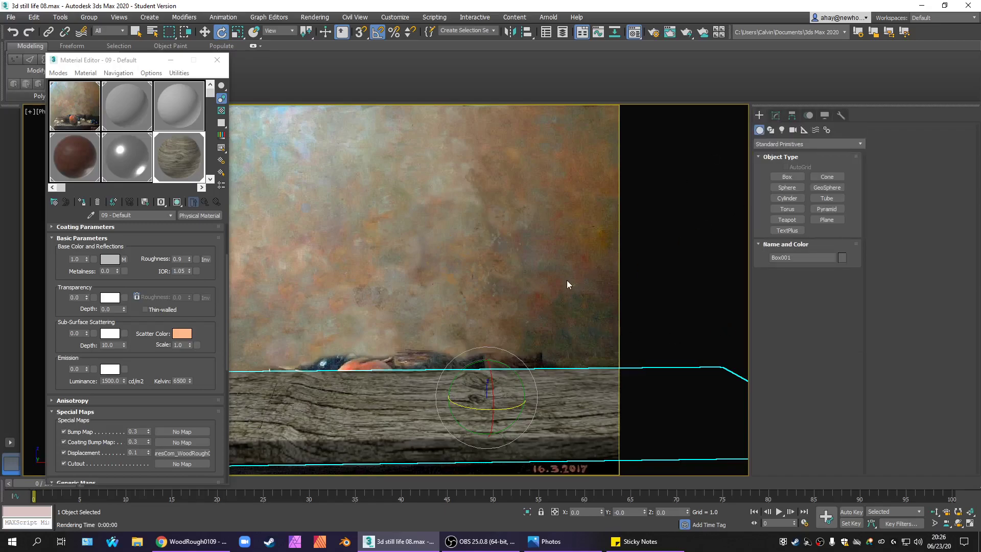
pyautogui.hotkey('shift', 'q')
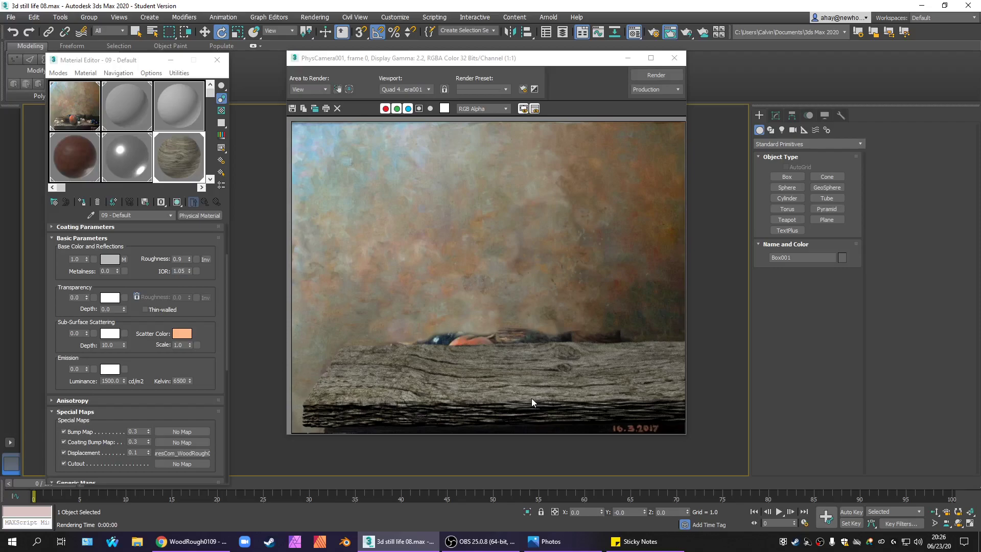
pyautogui.click(674, 58)
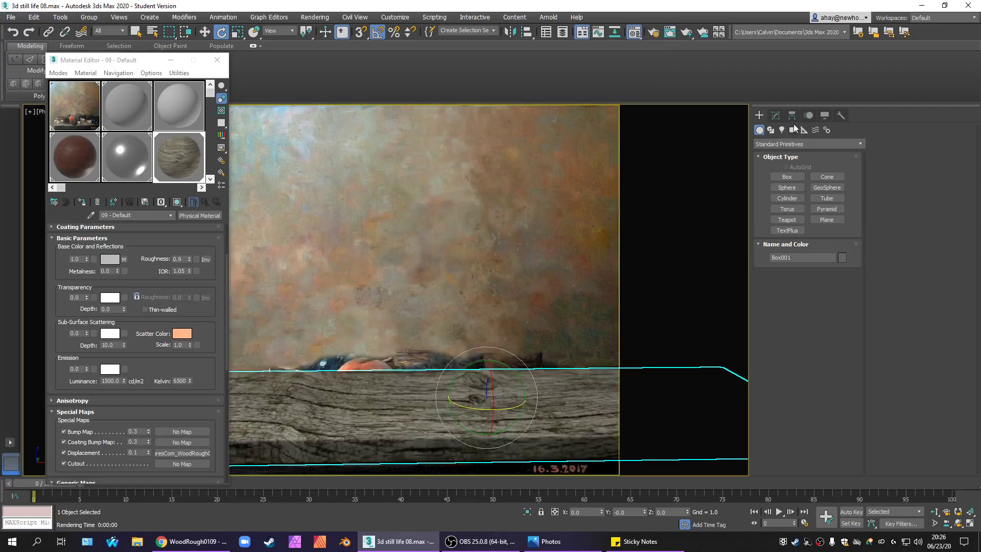
# Set OpenSubdiv iterations back to 3 on the Box001 plank.
pyautogui.click(775, 115)
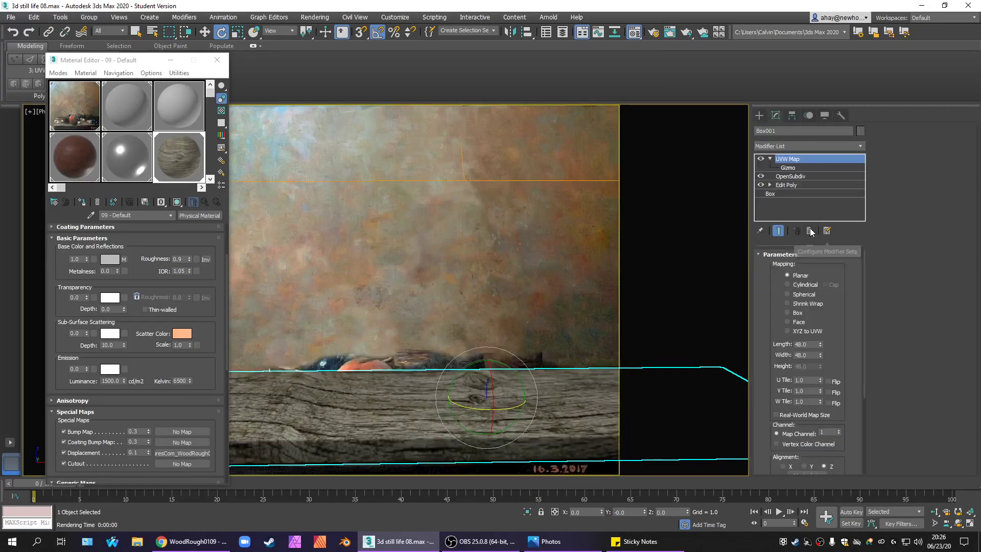
pyautogui.click(796, 177)
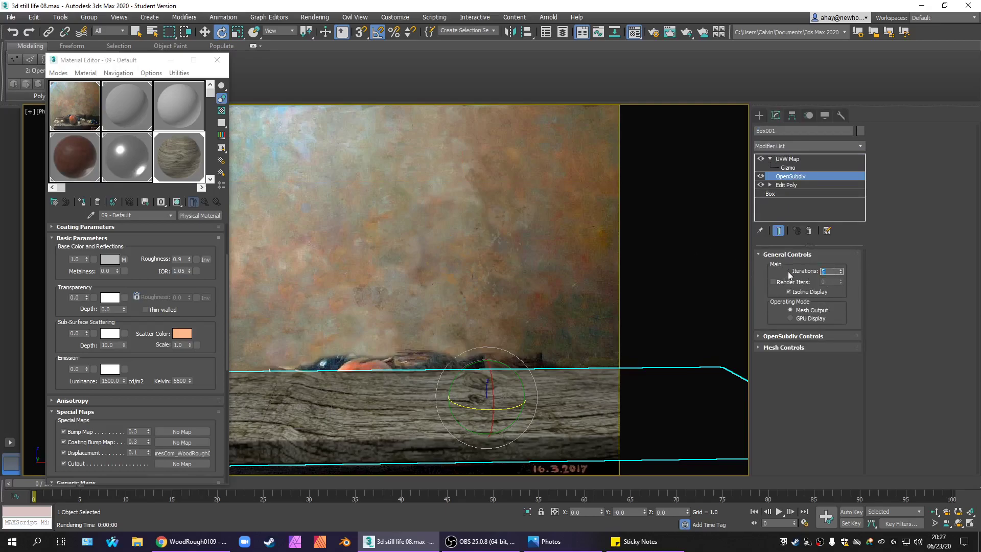
pyautogui.write('3')
pyautogui.press('Return')
pyautogui.click(488, 295)
pyautogui.click(432, 390)
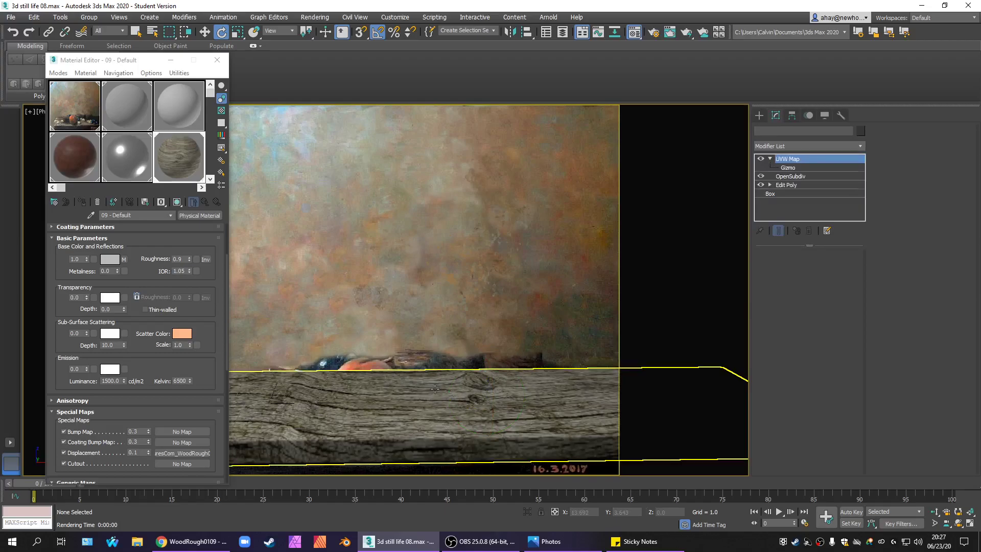
# Clear the displacement map, reset its amount to 0.0, and show the wood texture in viewport.
pyautogui.rightClick(175, 453)
pyautogui.click(192, 481)
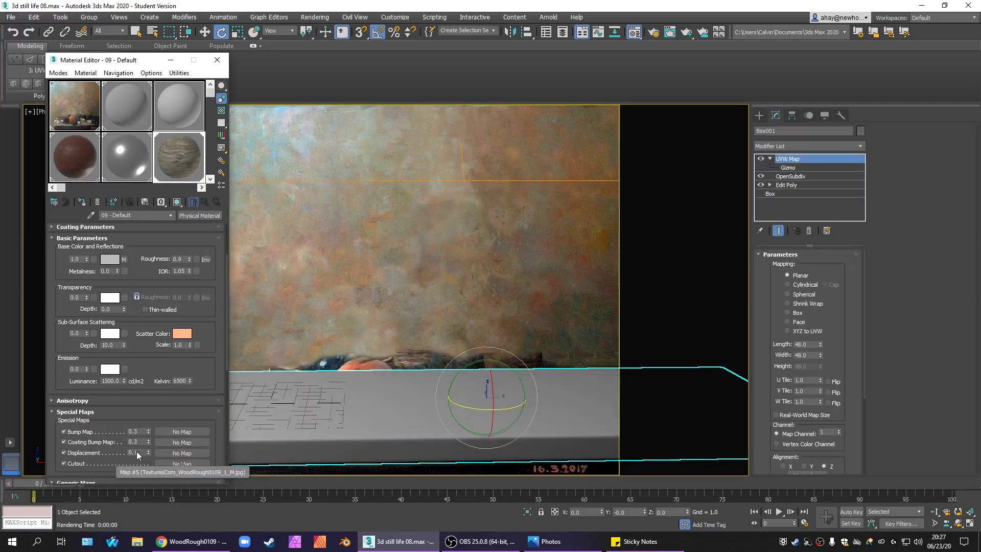
pyautogui.scroll(-1, 143, 450)
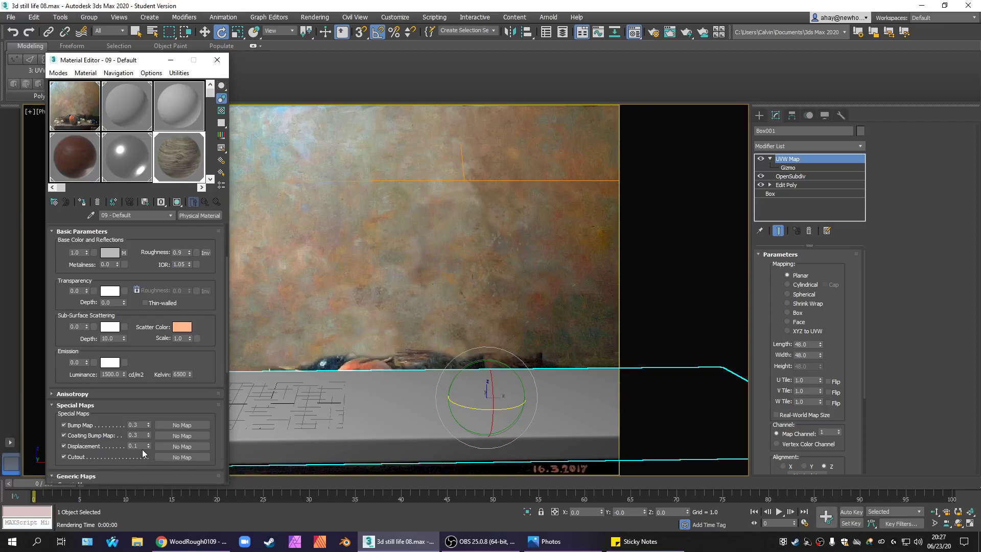
pyautogui.doubleClick(135, 446)
pyautogui.write('1')
pyautogui.press('Return')
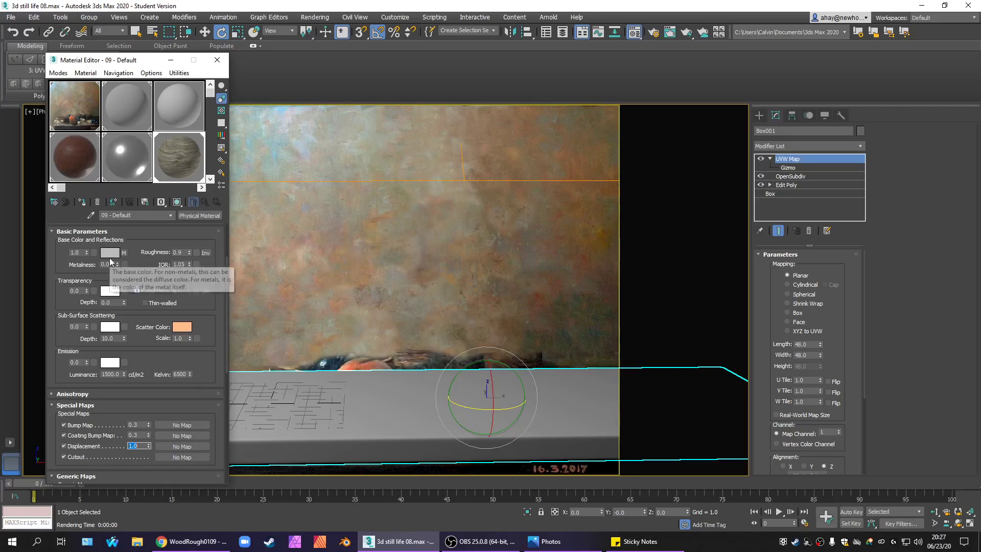
pyautogui.rightClick(149, 445)
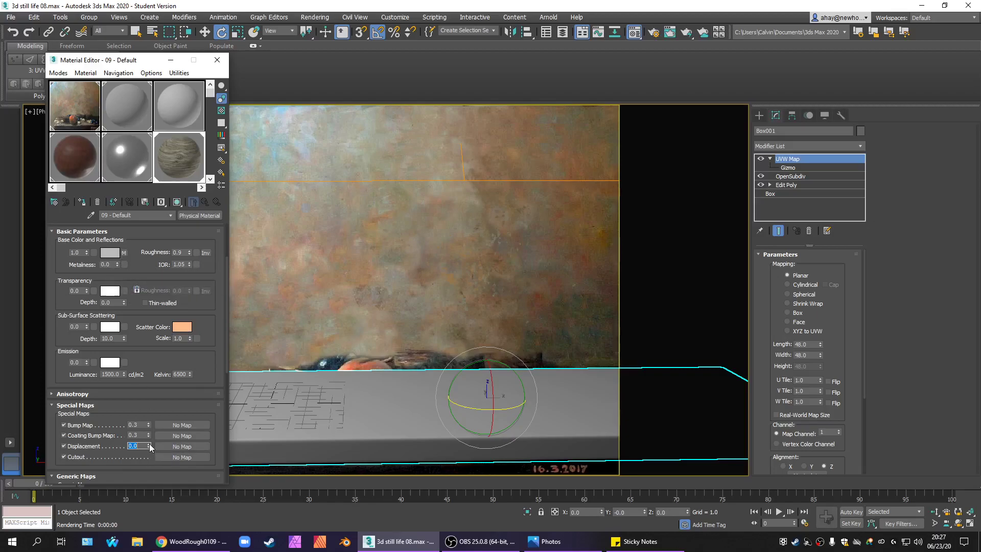
pyautogui.click(124, 253)
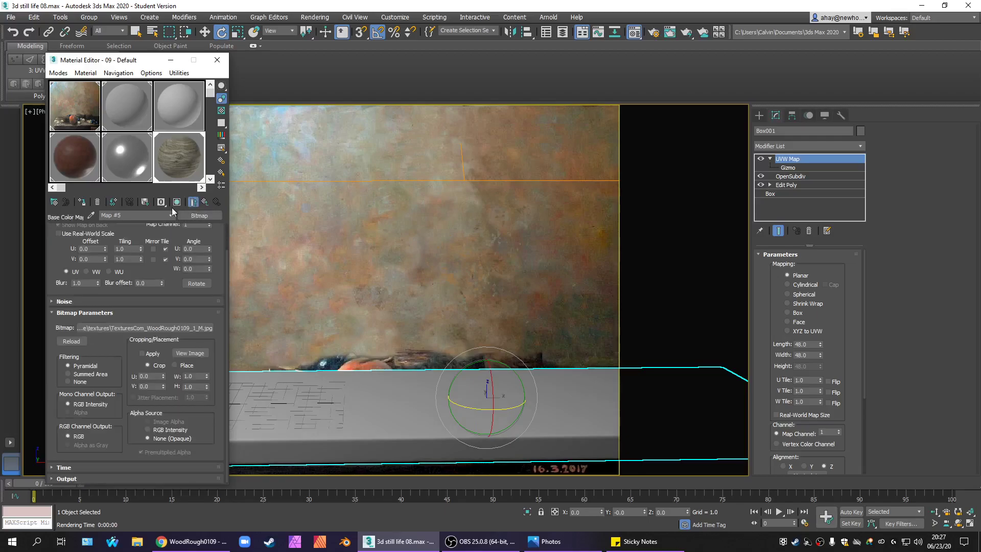
pyautogui.click(177, 202)
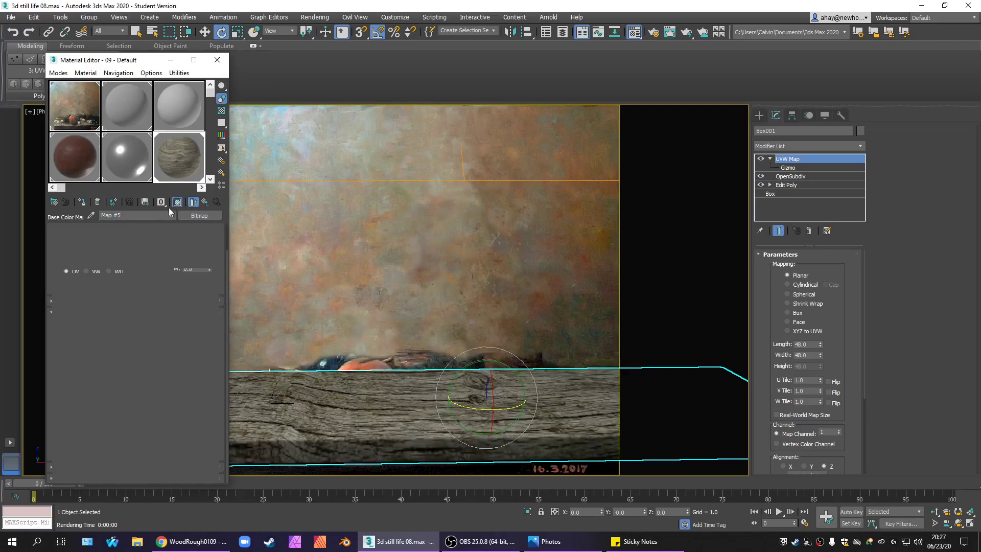
# Instance the Base Color wood map into the Bump Map slot at amount 0.3.
pyautogui.click(205, 202)
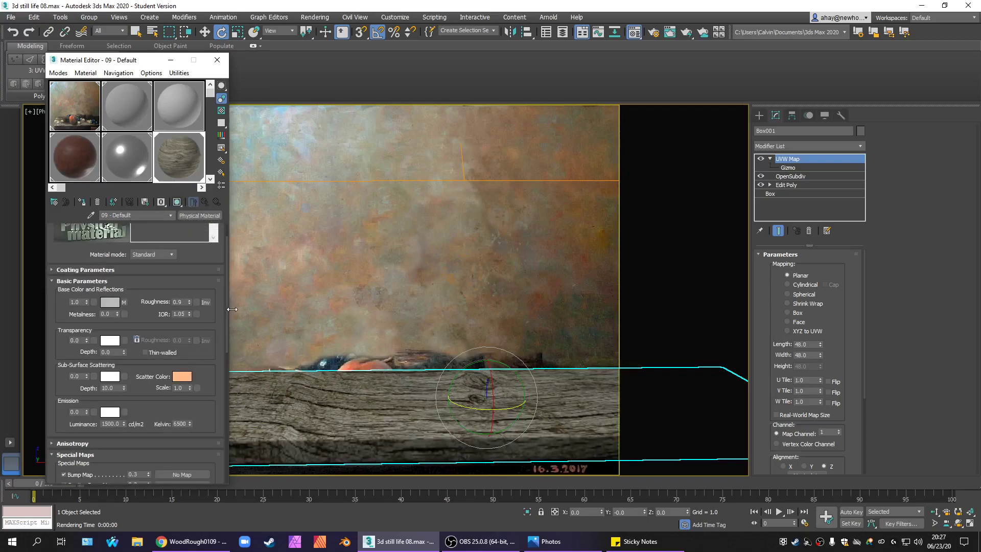
pyautogui.moveTo(225, 314); pyautogui.dragTo(225, 345)
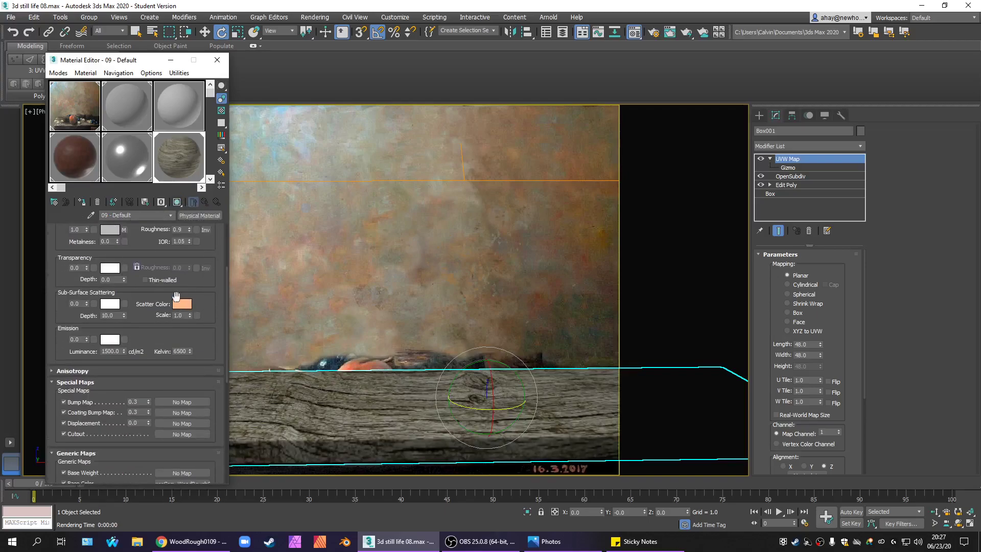
pyautogui.moveTo(124, 234); pyautogui.dragTo(172, 400)
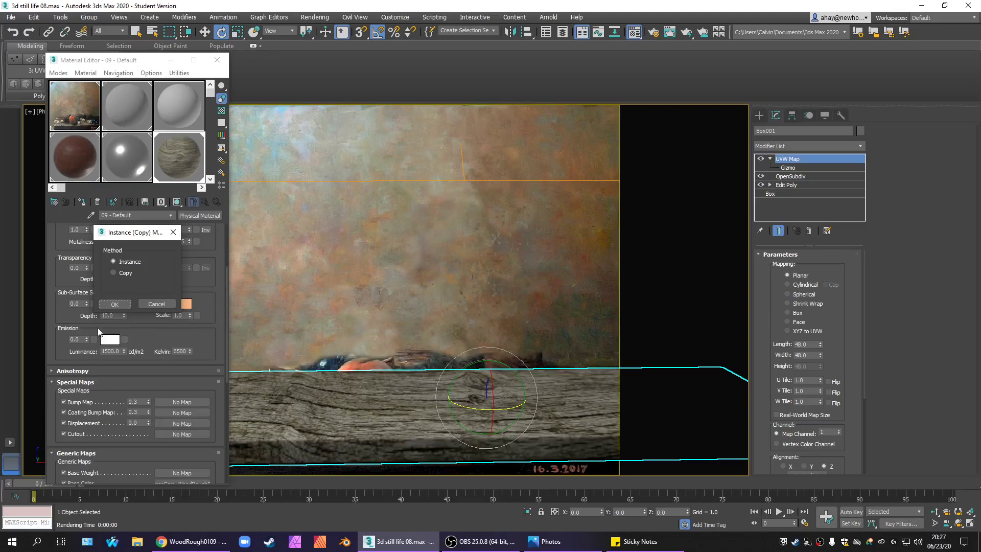
pyautogui.click(114, 305)
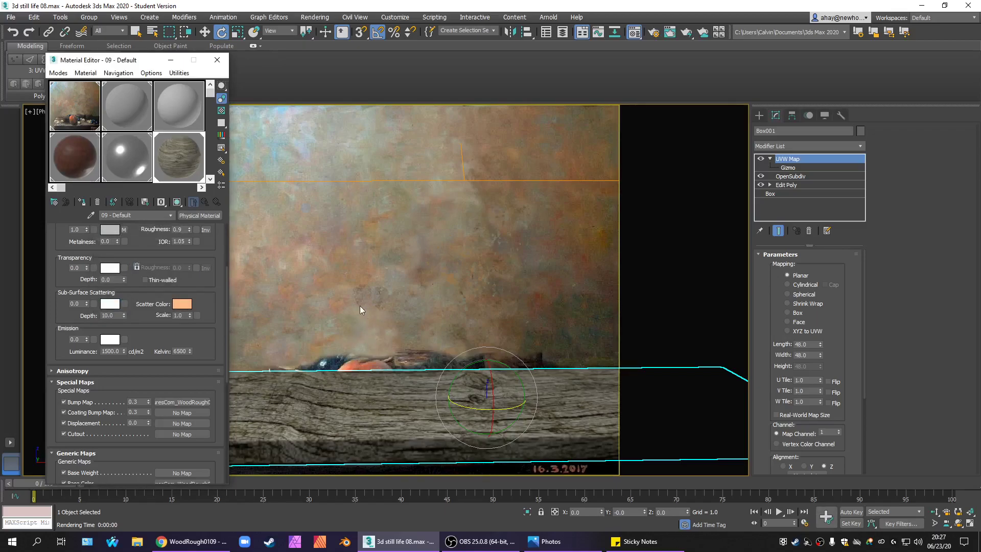
pyautogui.moveTo(225, 286); pyautogui.dragTo(232, 228)
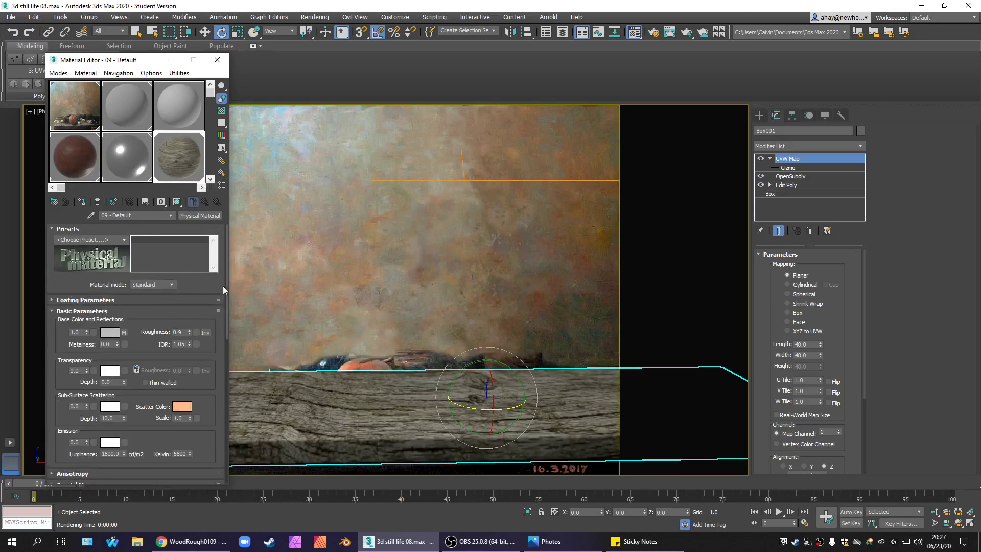
pyautogui.moveTo(225, 287); pyautogui.dragTo(229, 345)
# Deselect the table and run a test render with the bump amount at 0.3.
pyautogui.doubleClick(137, 364)
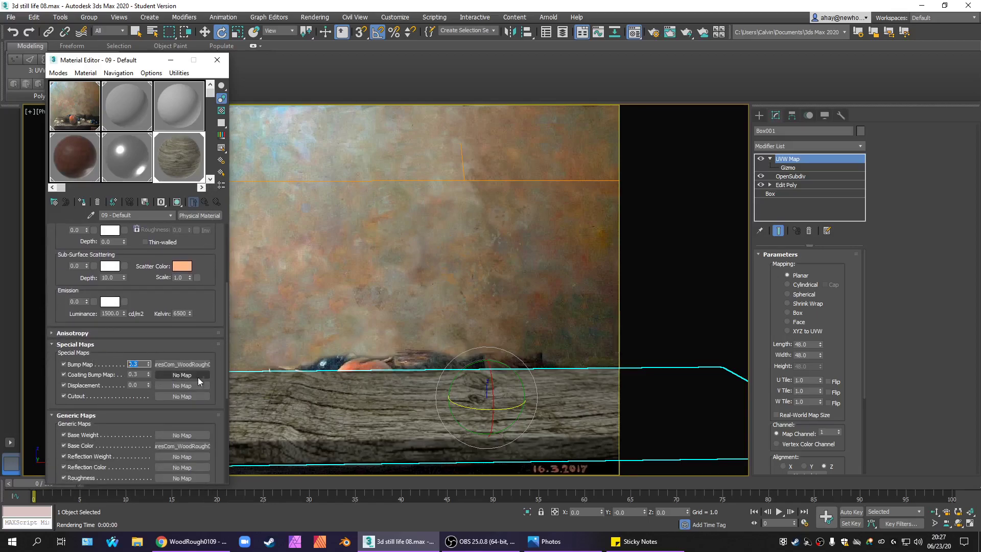
pyautogui.click(357, 320)
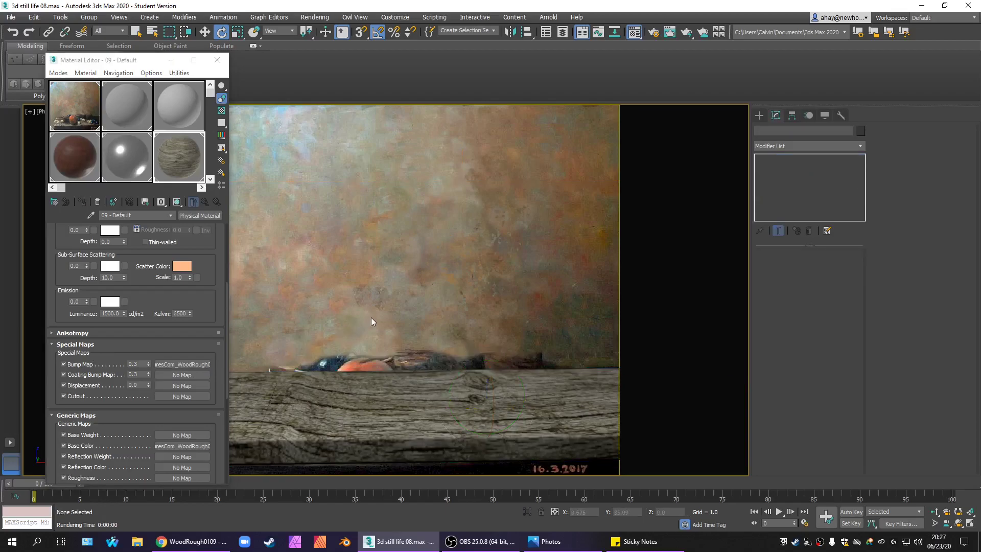
pyautogui.hotkey('shift', 'q')
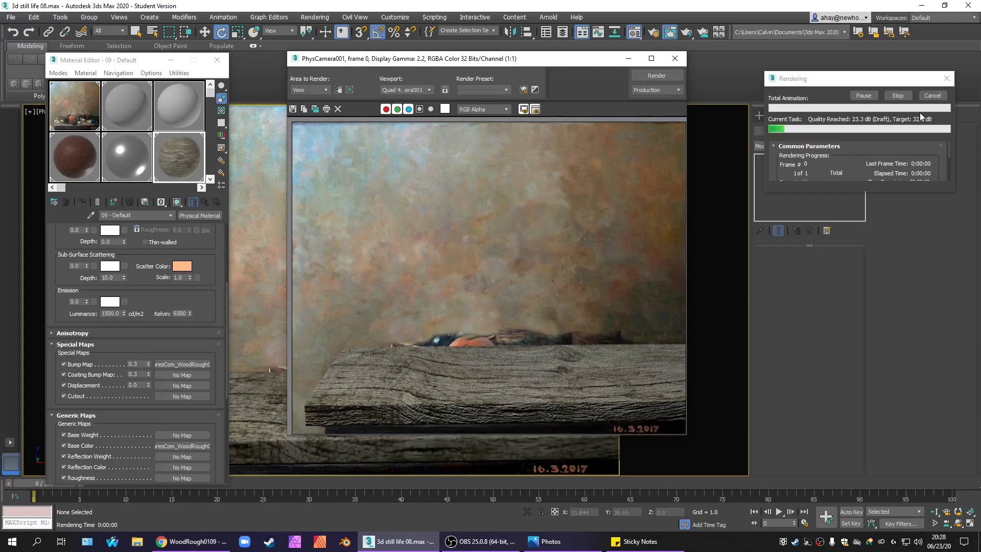
pyautogui.click(931, 96)
pyautogui.click(675, 58)
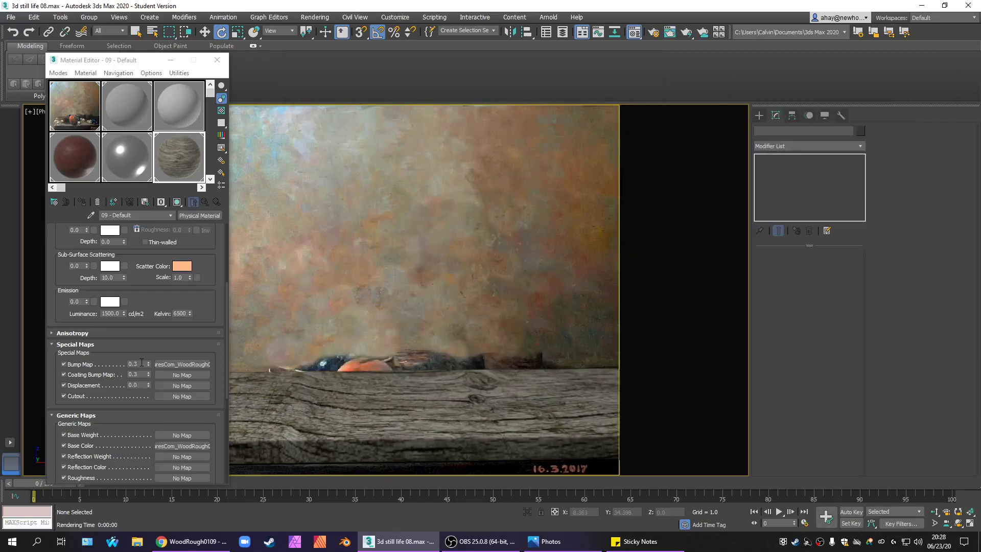
# Raise the bump amount to 1.0 and render again to compare.
pyautogui.doubleClick(134, 363)
pyautogui.write('1')
pyautogui.press('Return')
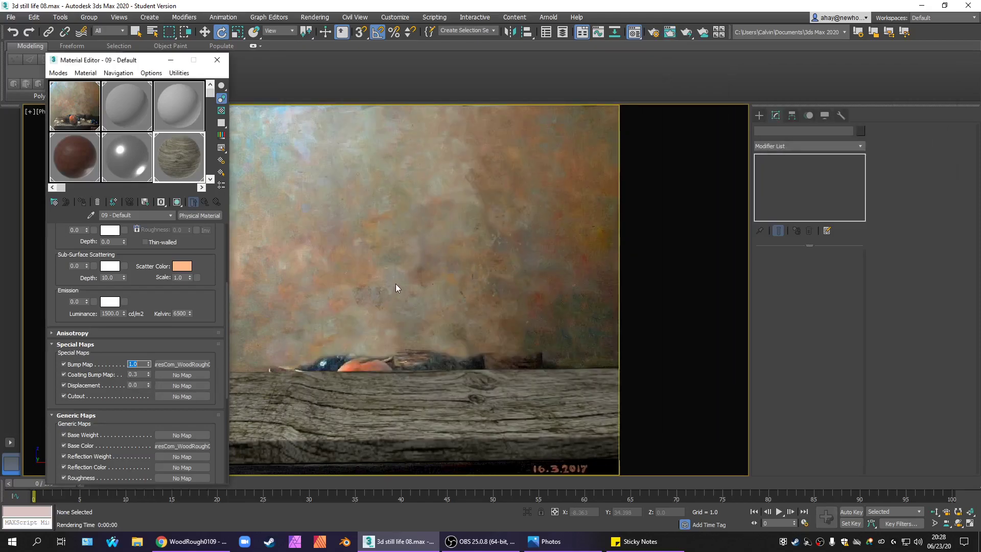
pyautogui.hotkey('shift', 'q')
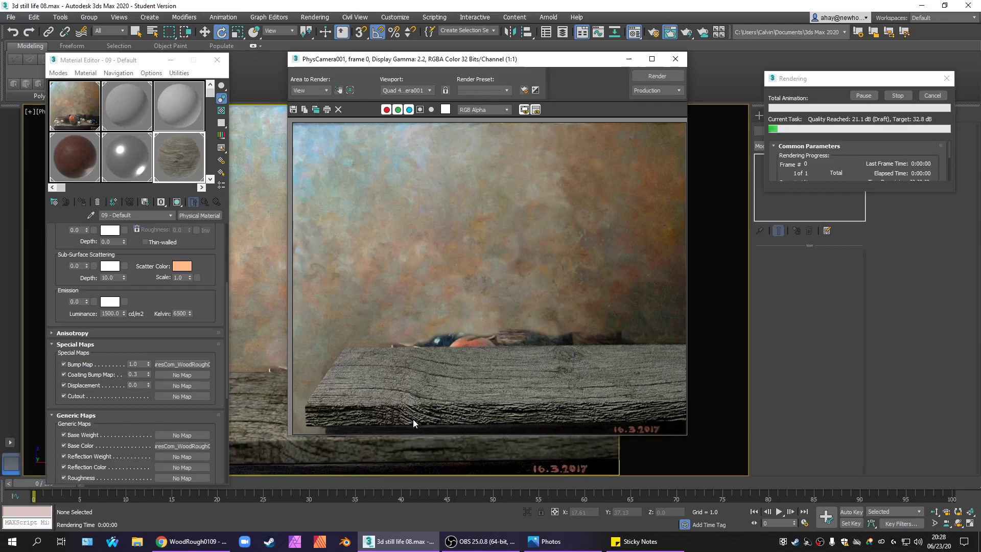
pyautogui.click(676, 60)
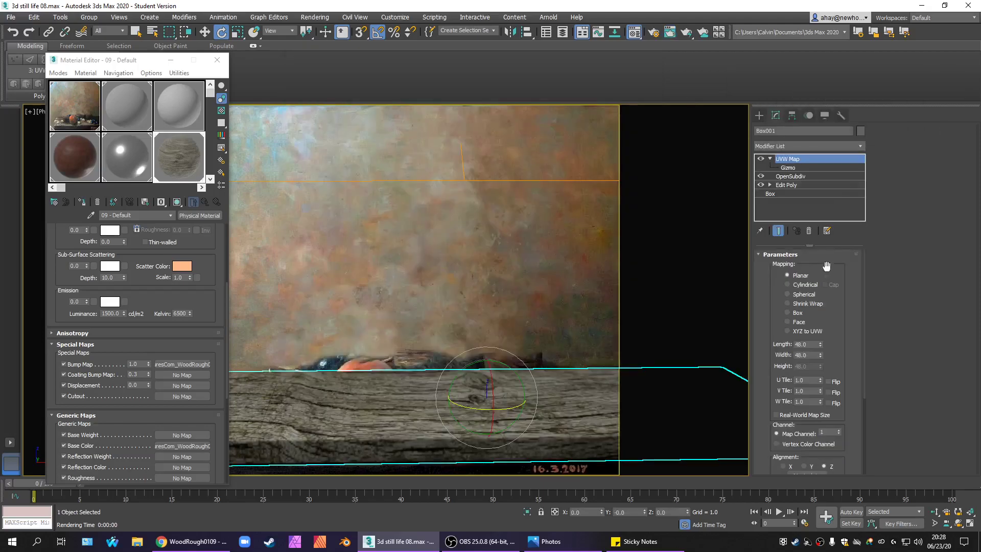
# Set the bump amount back to 0.3.
pyautogui.click(498, 300)
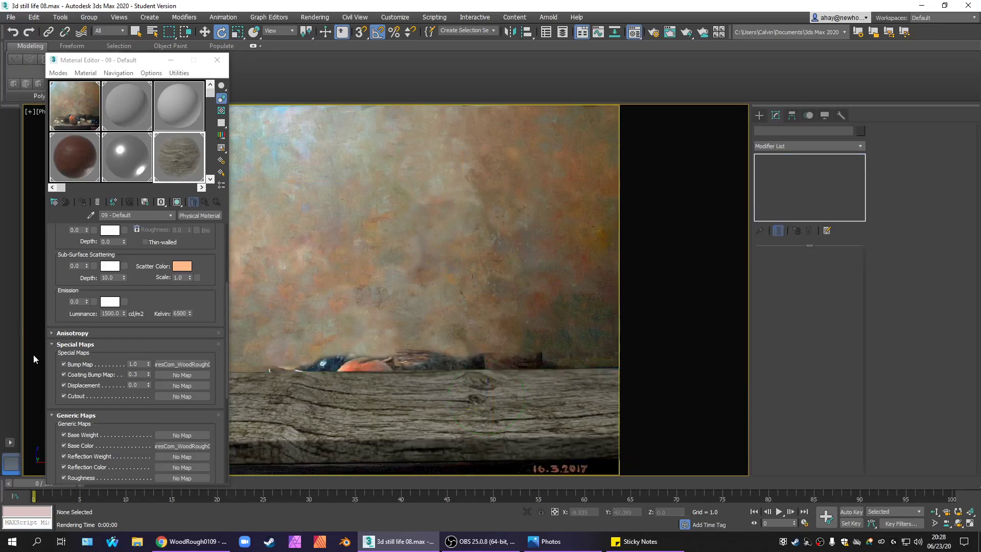
pyautogui.click(136, 365)
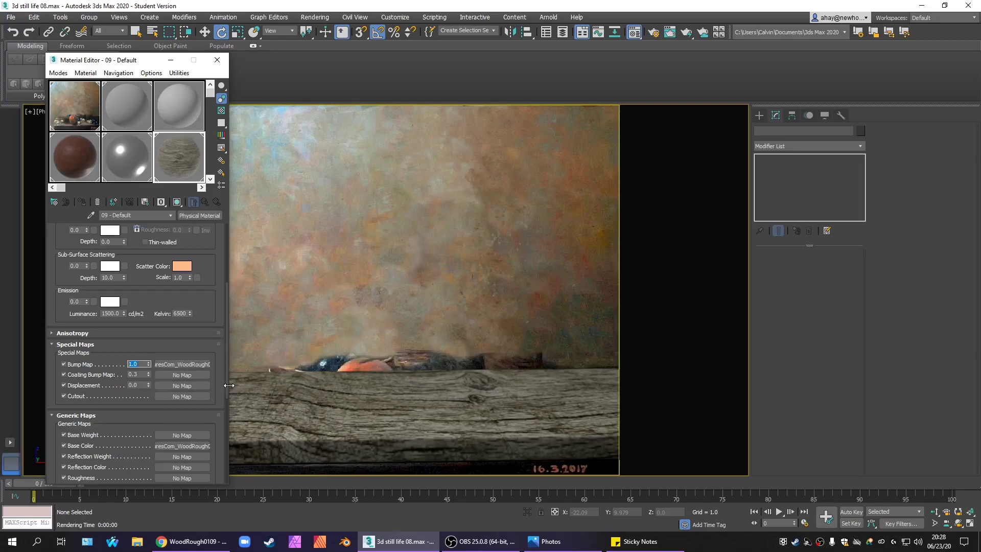
pyautogui.write('0.3')
pyautogui.press('Return')
# Set Box001's bump amount to 0.1 and run a test render of the subtler grain.
pyautogui.click(379, 370)
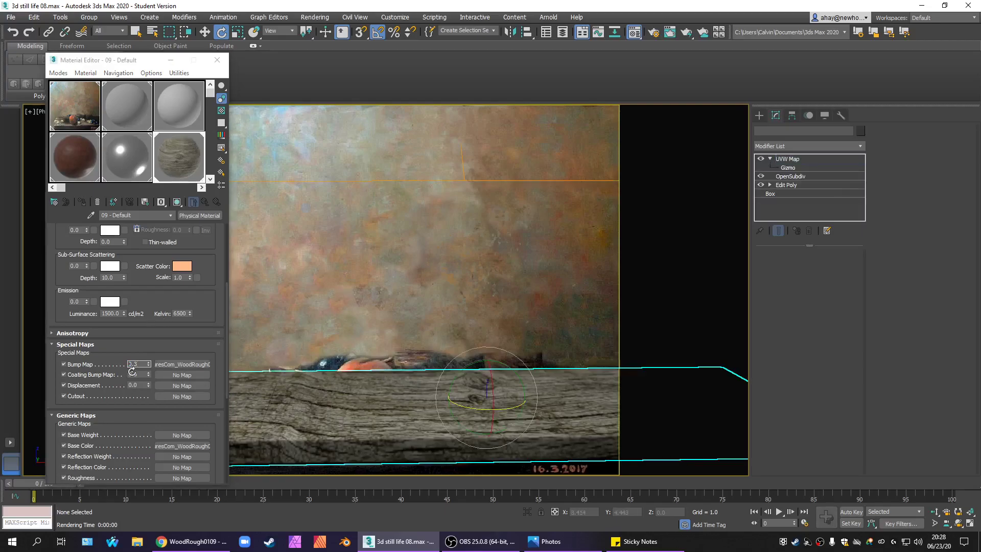
pyautogui.press('BackSpace')
pyautogui.write('0.1')
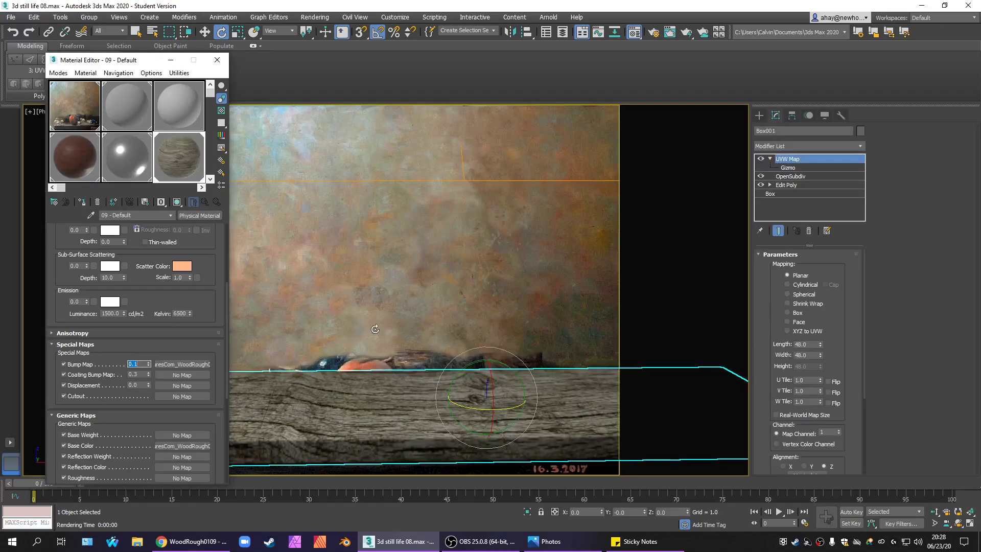
pyautogui.click(421, 421)
pyautogui.click(464, 456)
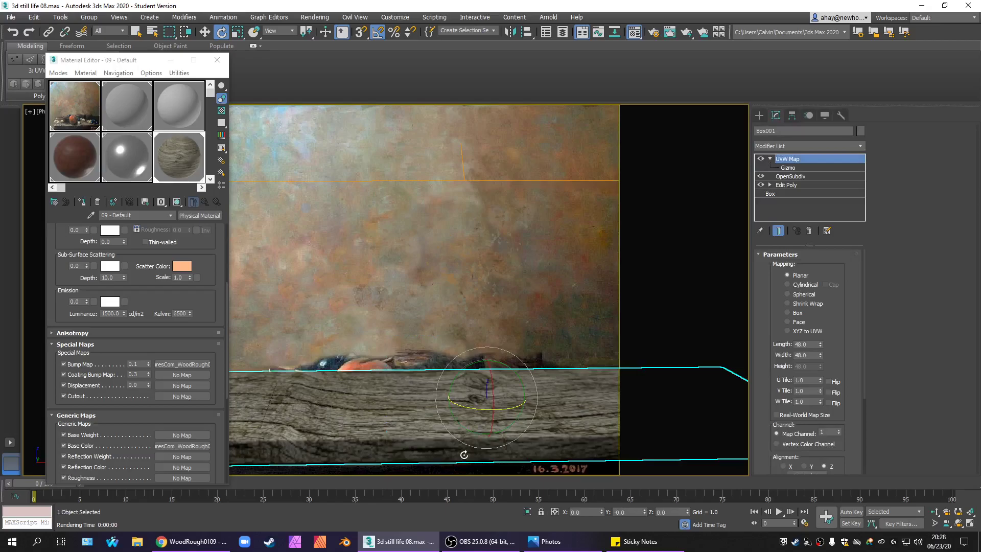
pyautogui.hotkey('shift', 'q')
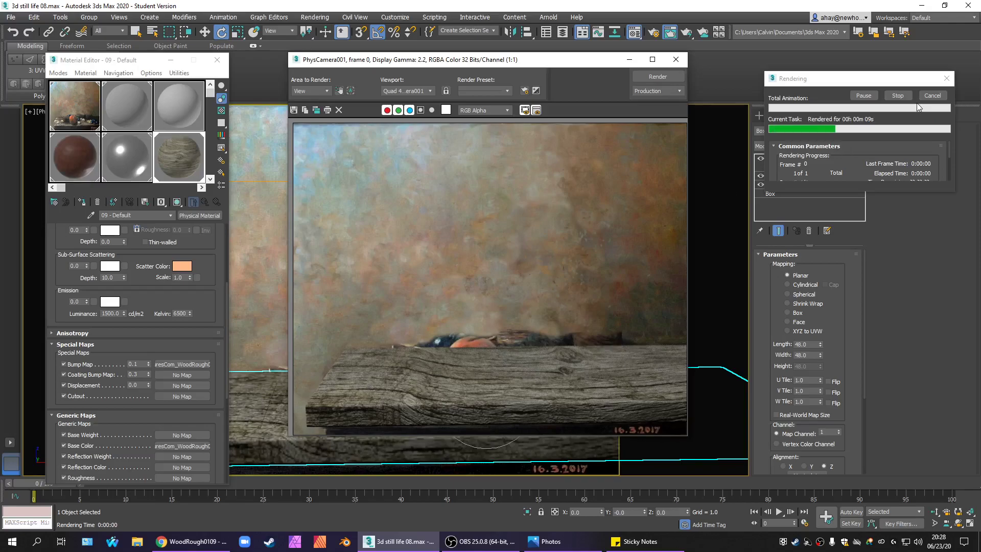
pyautogui.click(678, 62)
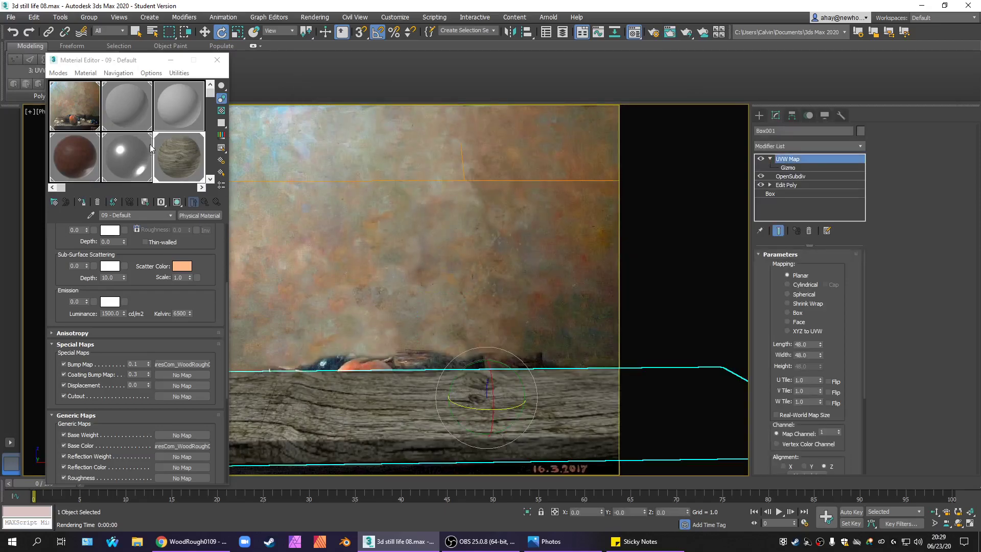
pyautogui.moveTo(226, 315); pyautogui.dragTo(248, 248)
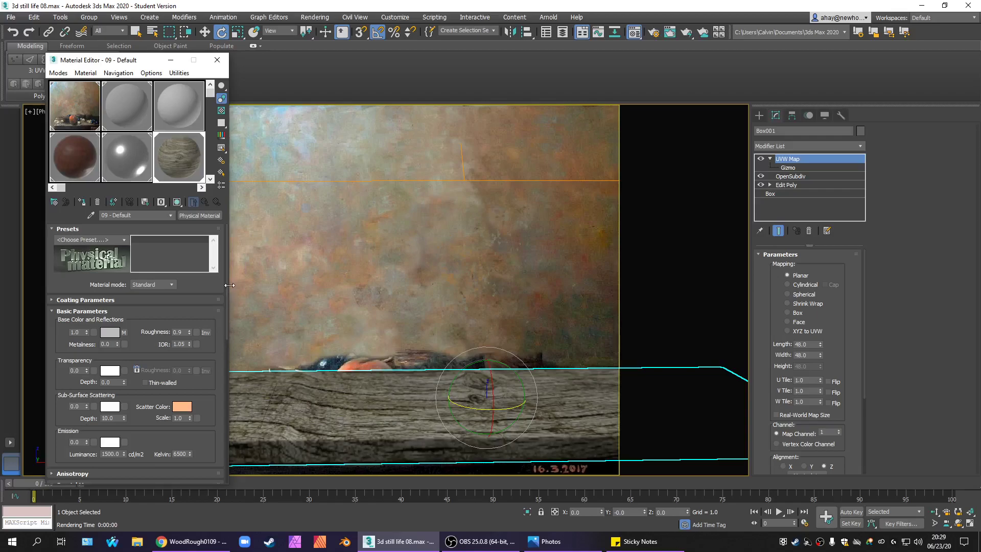
pyautogui.moveTo(225, 286); pyautogui.dragTo(223, 437)
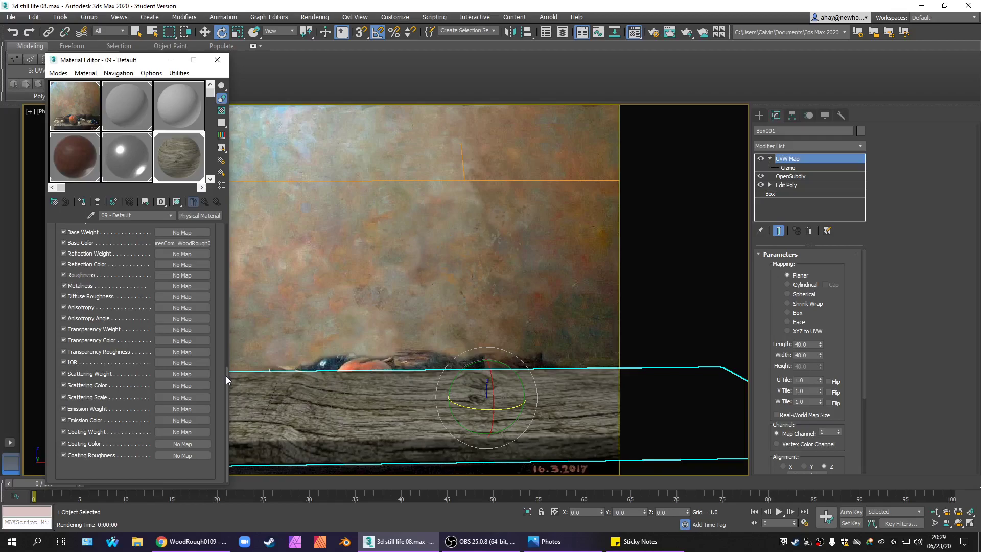
pyautogui.moveTo(225, 375); pyautogui.dragTo(252, 179)
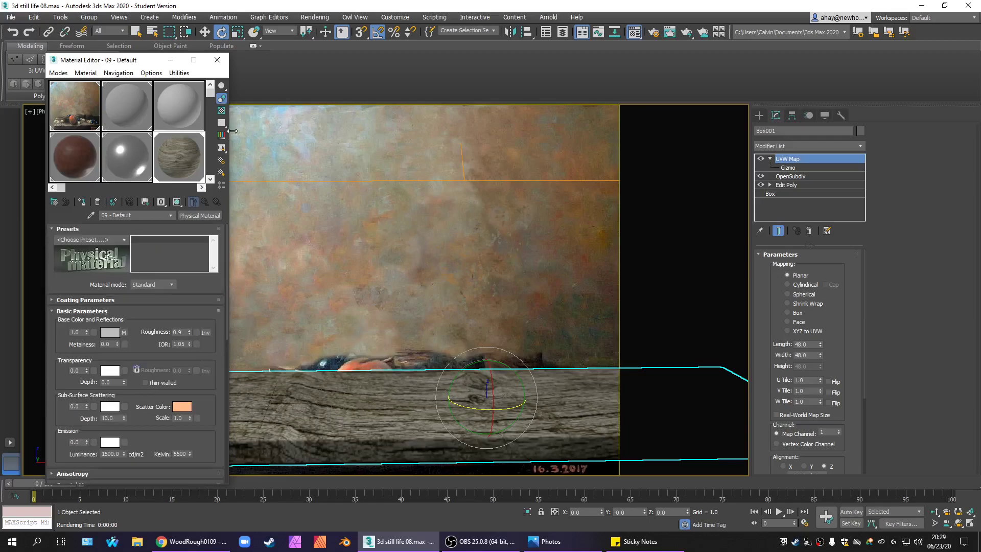
# Close the Material Editor, hide the table, then unhide all still-life objects.
pyautogui.click(217, 59)
pyautogui.rightClick(380, 382)
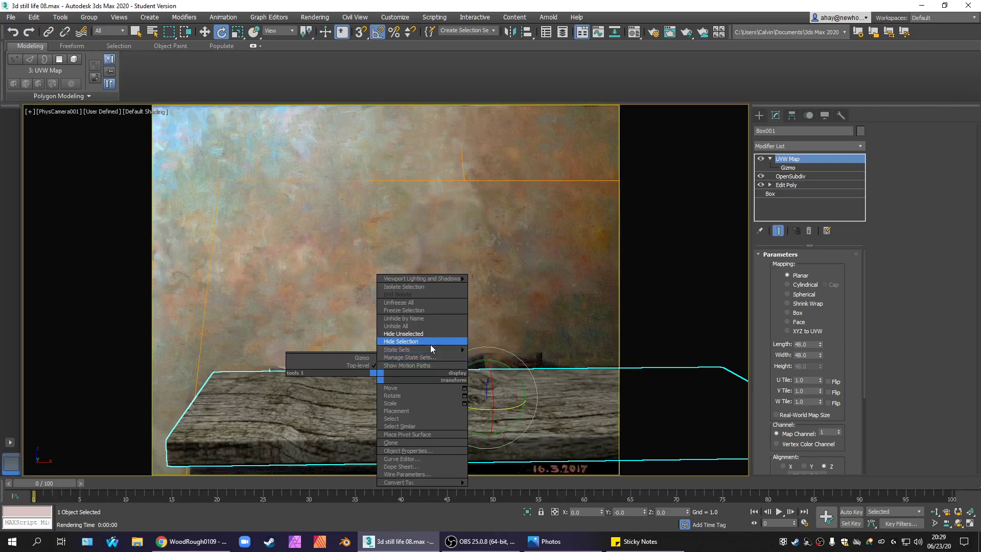
pyautogui.click(434, 342)
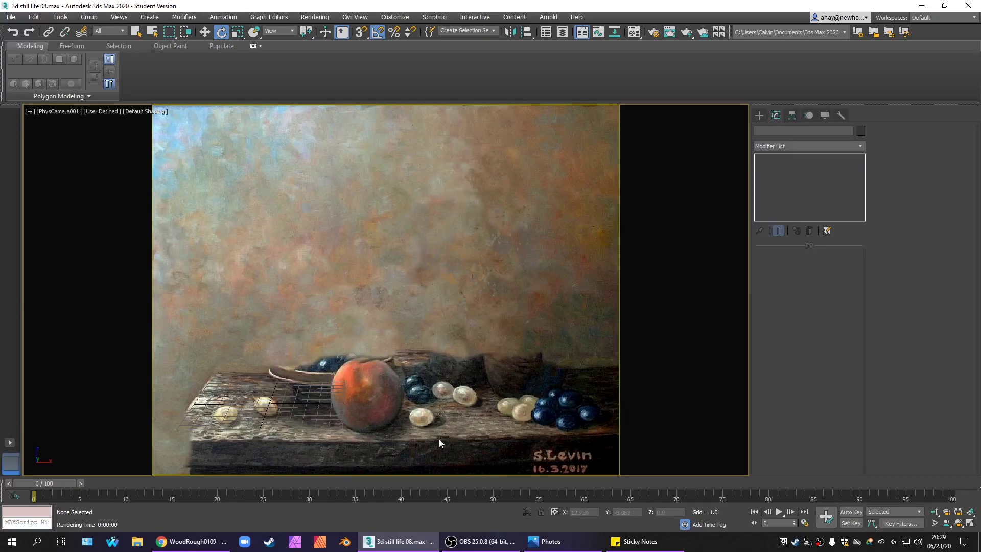
pyautogui.rightClick(473, 295)
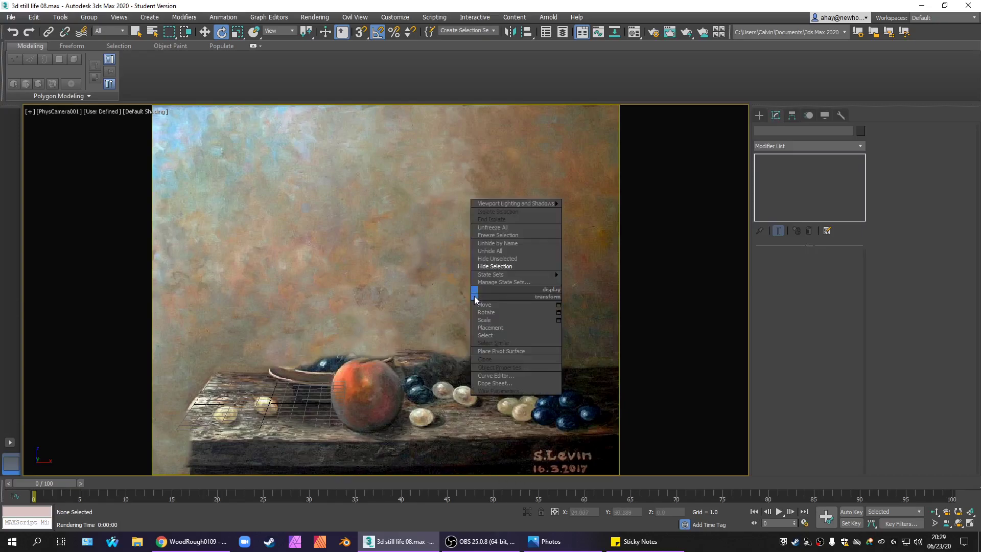
pyautogui.click(528, 250)
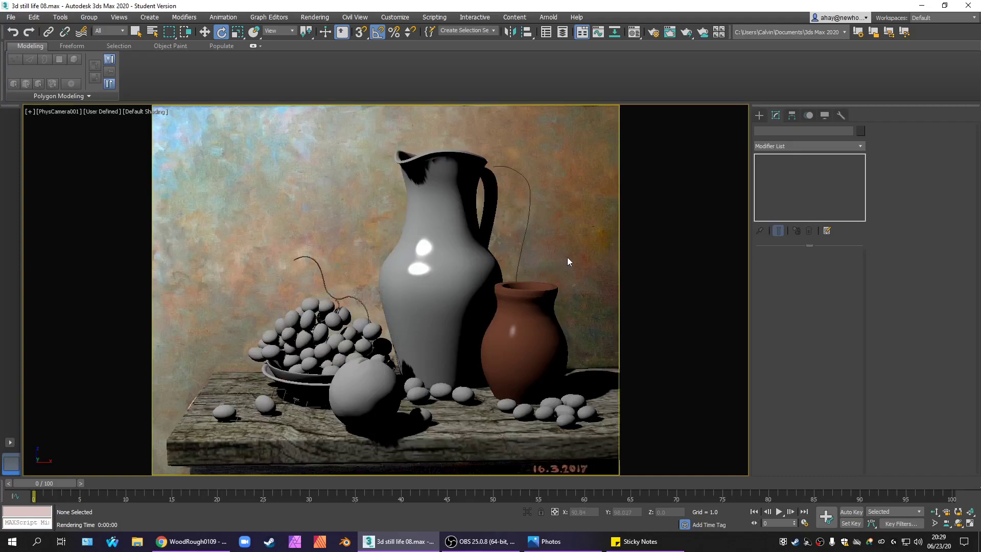
# Hide everything except Box001 and keep the wooden table selected.
pyautogui.click(466, 453)
pyautogui.rightClick(467, 422)
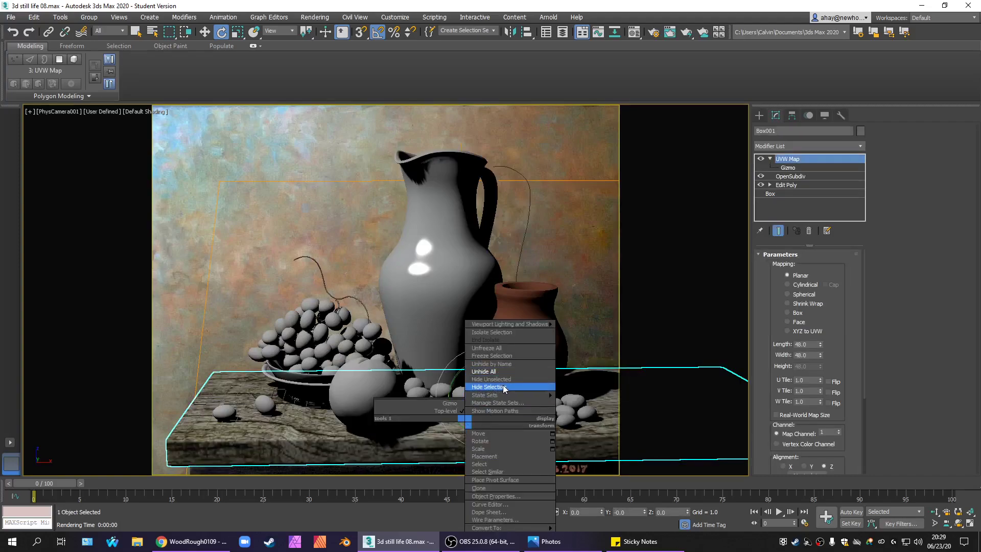
pyautogui.click(506, 387)
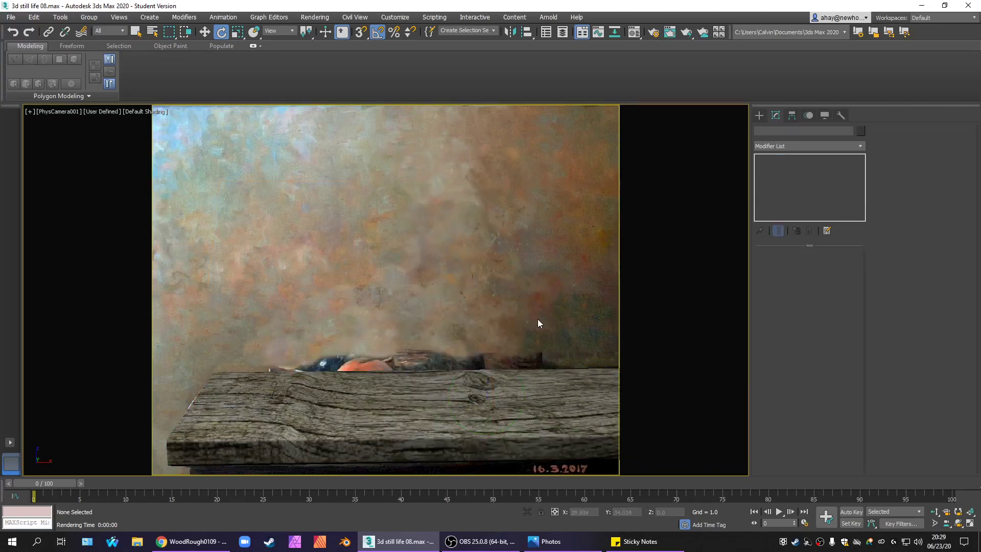
pyautogui.click(419, 388)
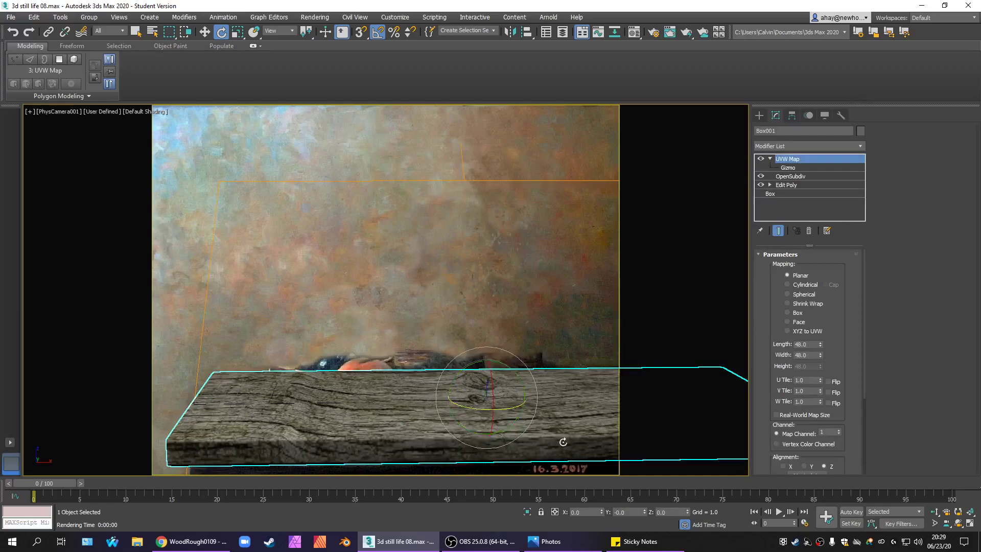
# Add a Noise modifier to Box001 on top of its UVW Map.
pyautogui.click(823, 146)
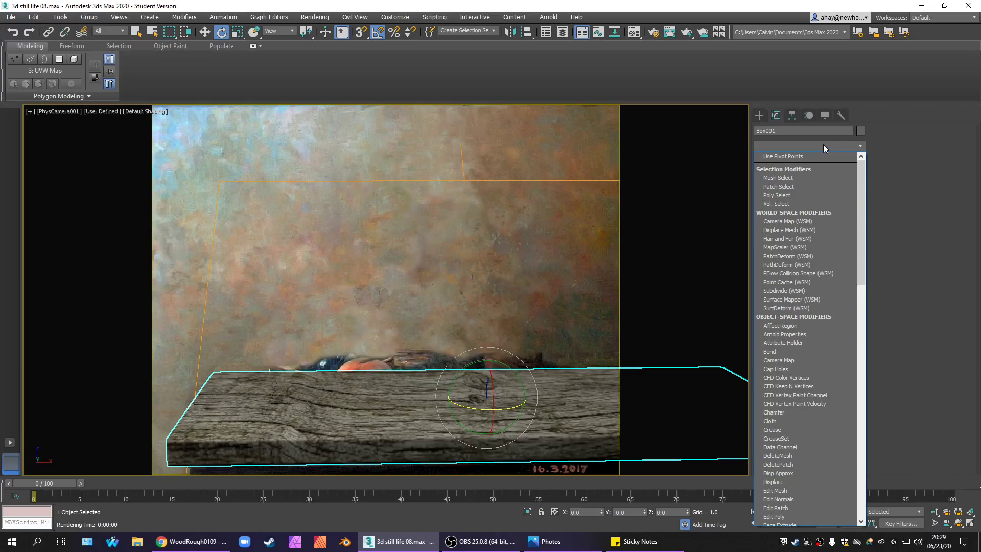
pyautogui.click(838, 147)
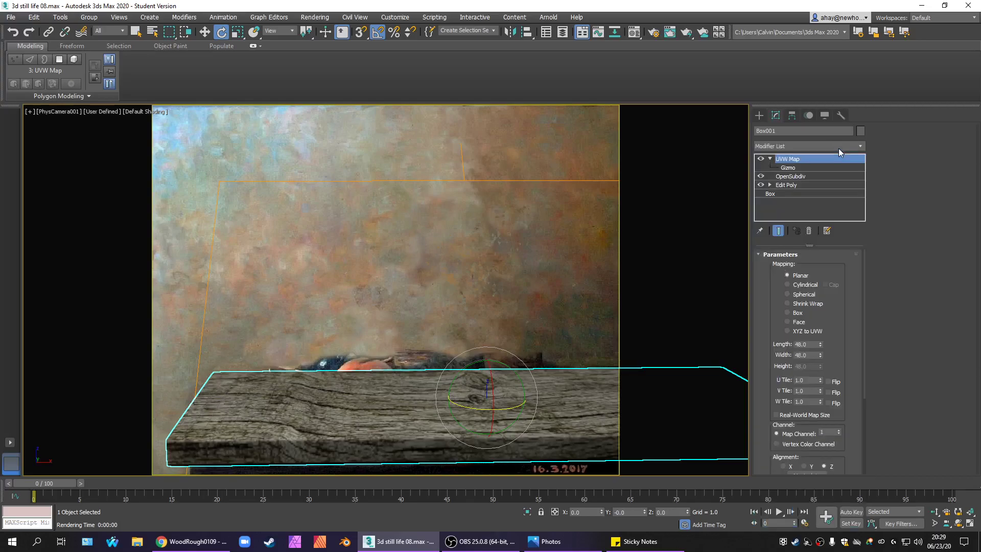
pyautogui.click(468, 294)
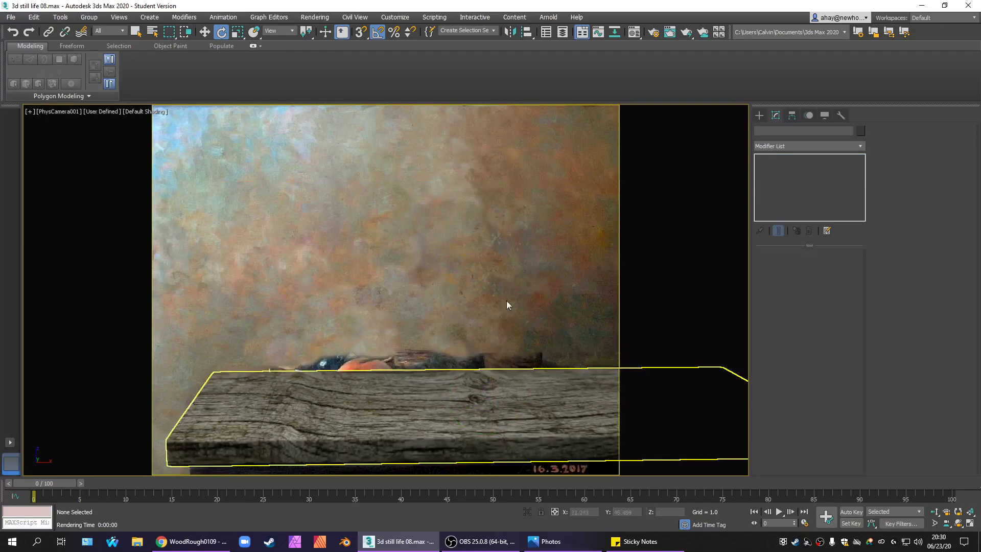
pyautogui.click(545, 385)
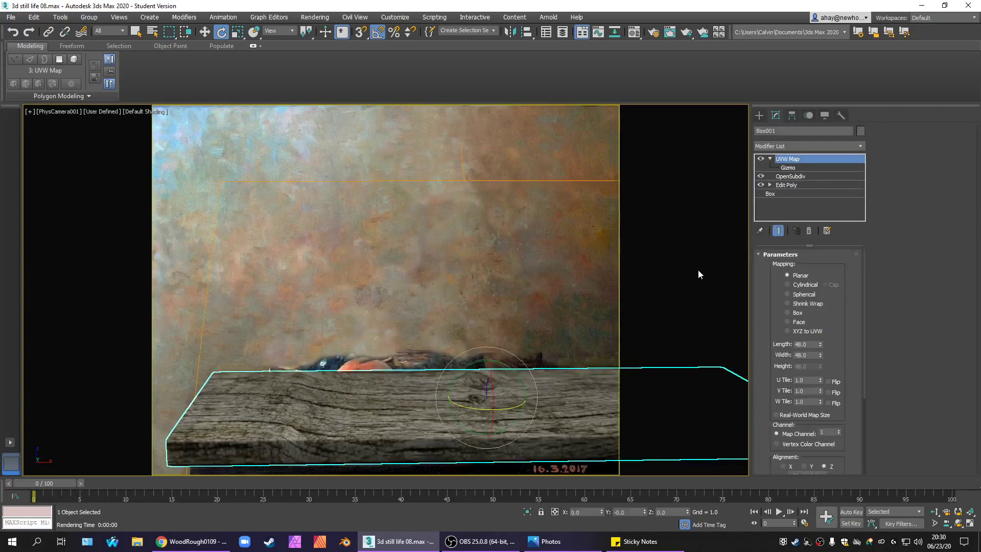
pyautogui.click(823, 146)
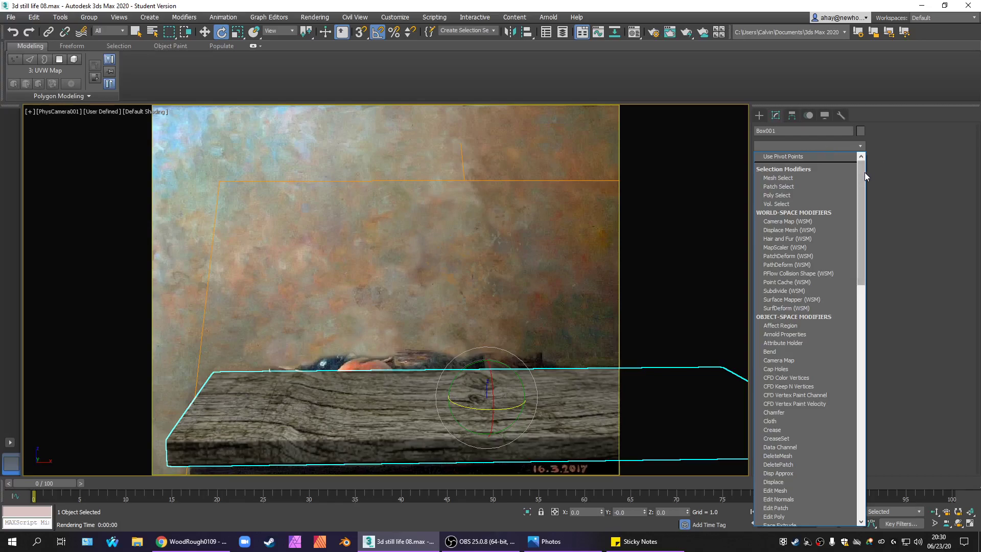
pyautogui.moveTo(864, 173); pyautogui.dragTo(839, 160)
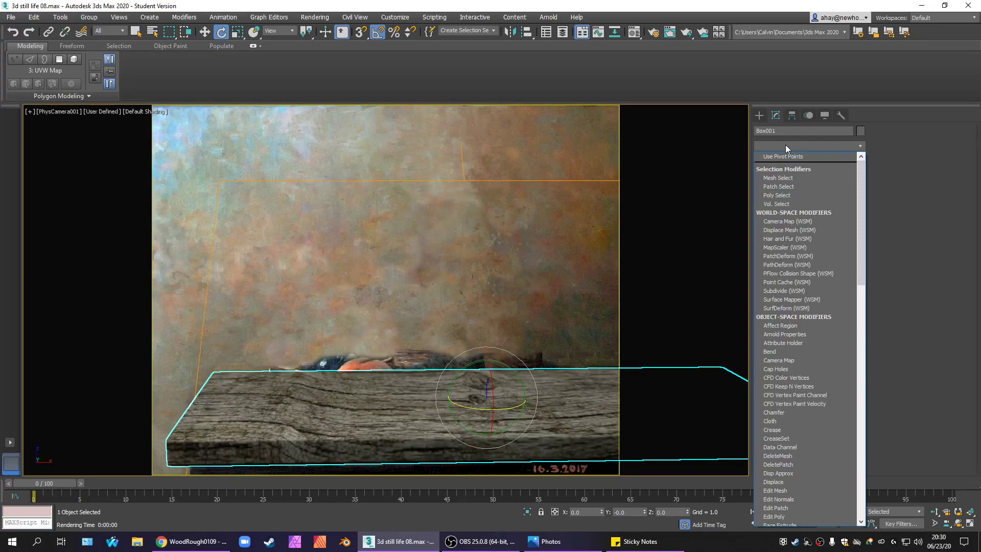
pyautogui.press('n')
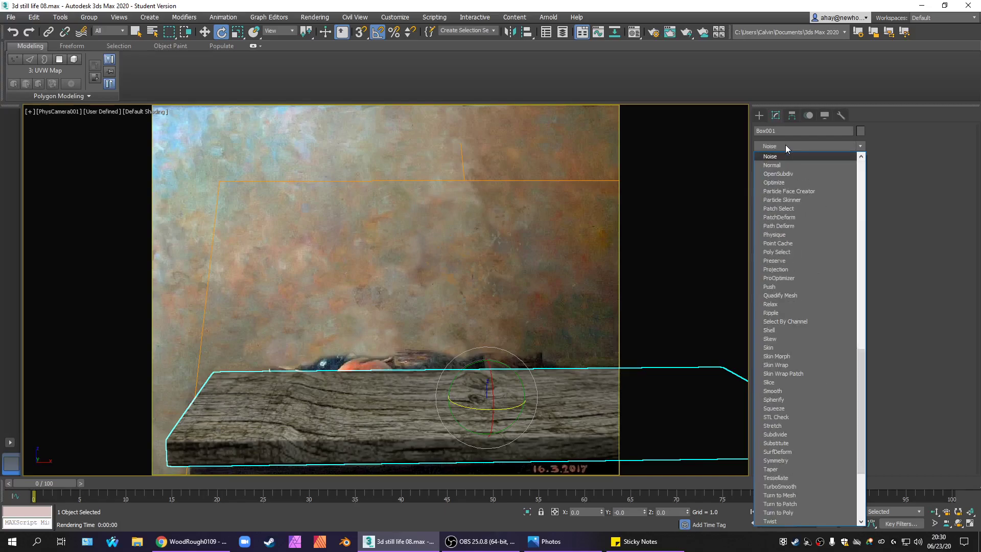
pyautogui.click(770, 156)
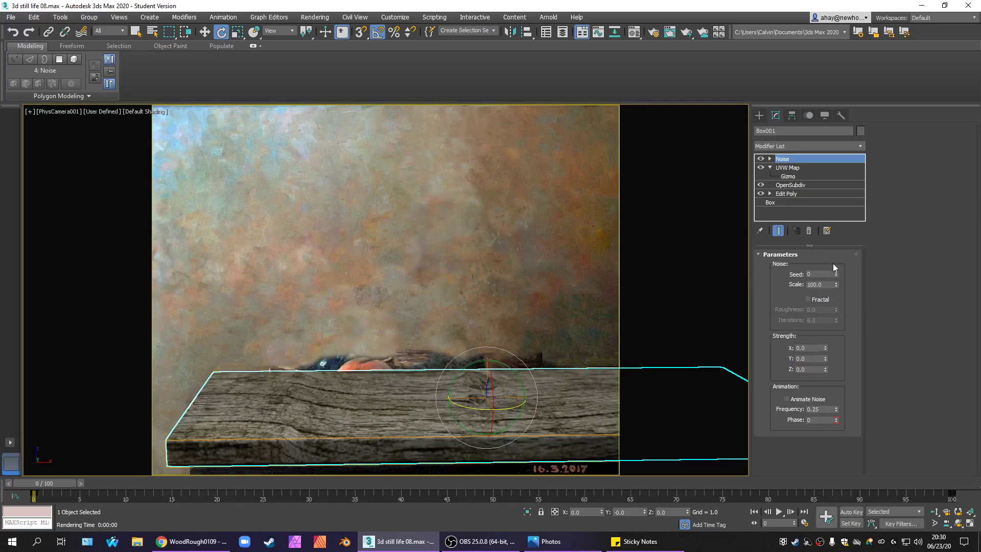
# Give the Noise scale 10 and strengths X 0.44, Y -0.15, Z 0.21.
pyautogui.click(825, 284)
pyautogui.write('1')
pyautogui.moveTo(825, 348); pyautogui.dragTo(836, 323)
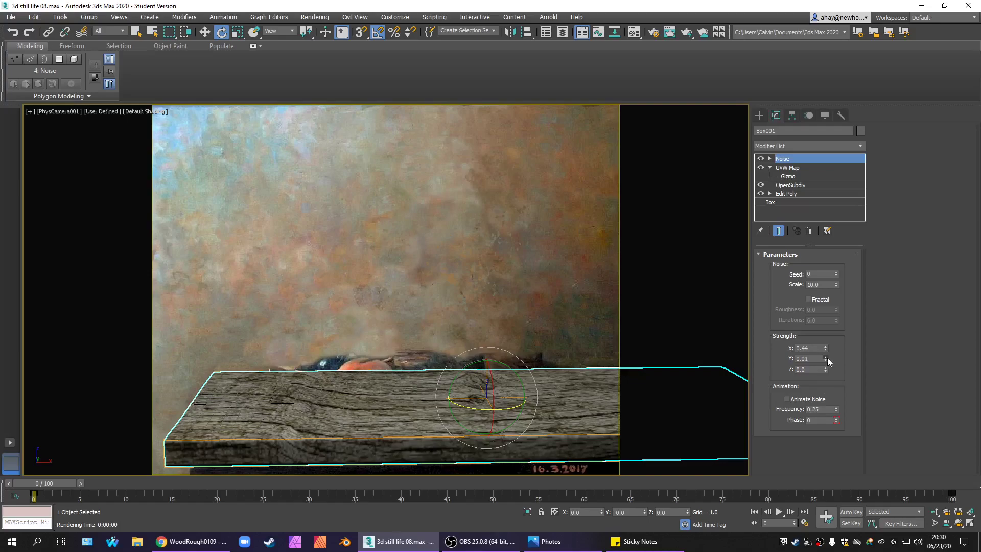
pyautogui.moveTo(825, 358); pyautogui.dragTo(762, 365)
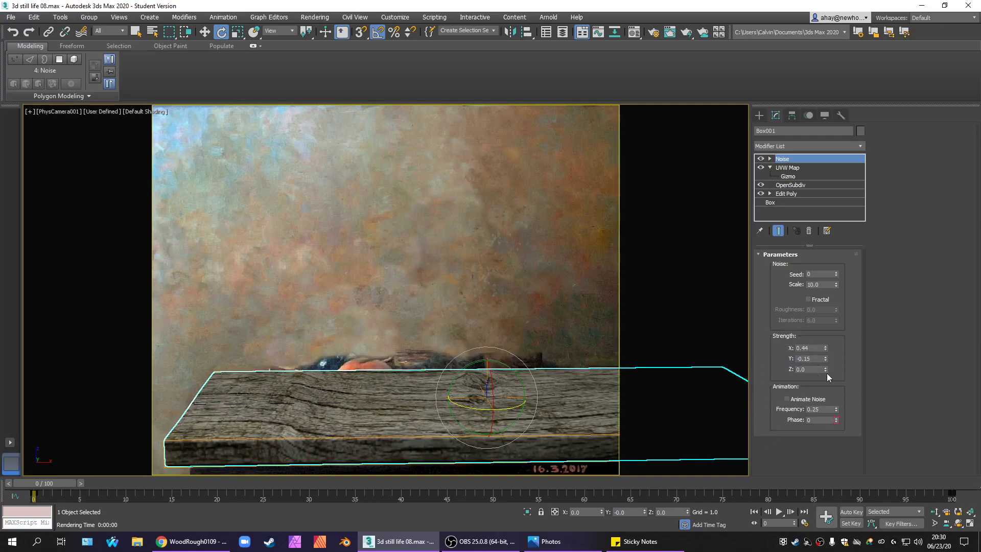
pyautogui.moveTo(825, 369); pyautogui.dragTo(823, 361)
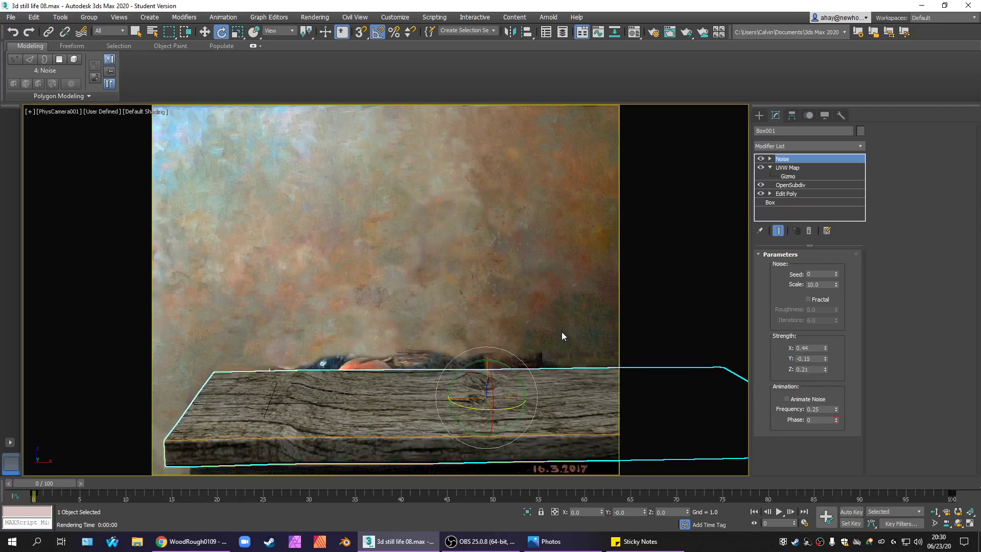
pyautogui.click(822, 147)
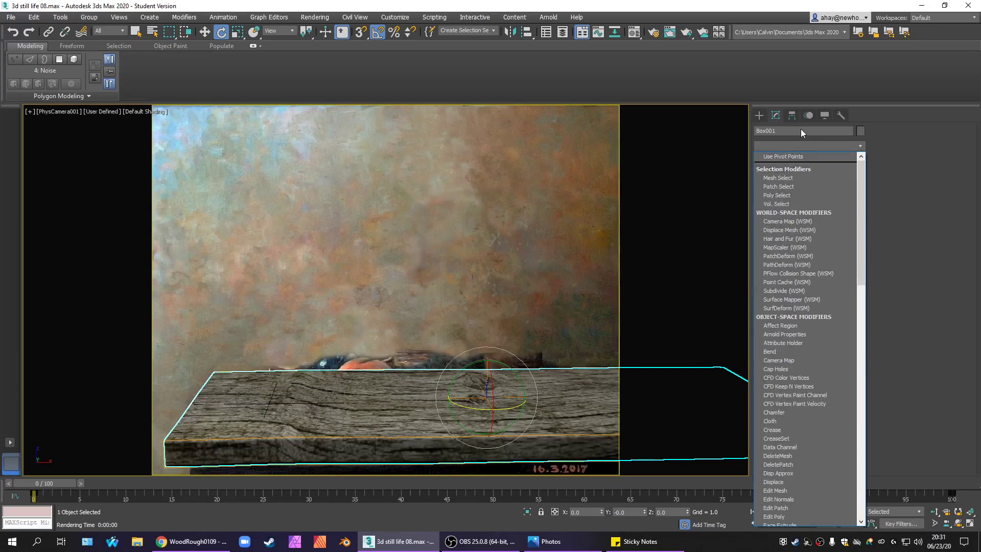
# Add a Bend modifier above Noise and move its gizmo to the board's left end.
pyautogui.press('b')
pyautogui.click(774, 157)
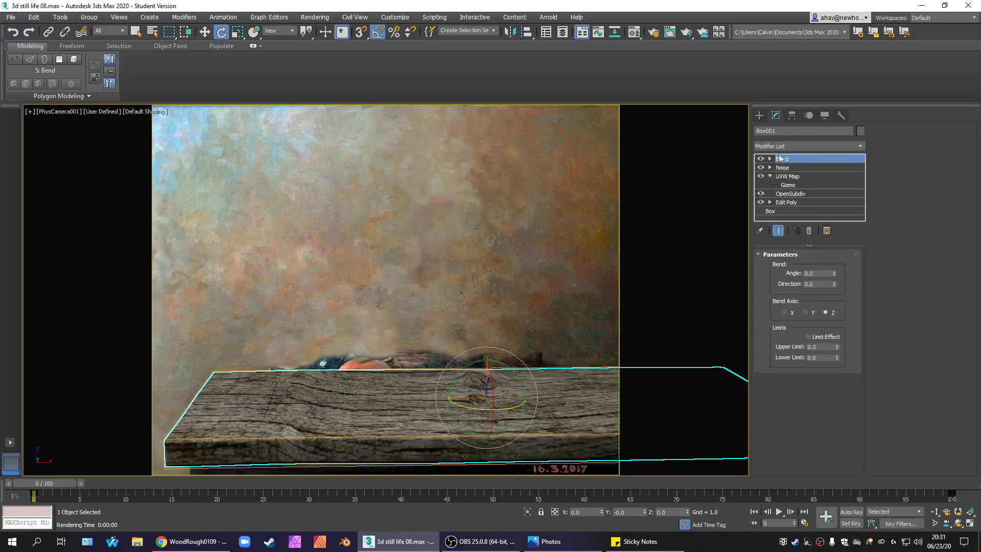
pyautogui.click(769, 159)
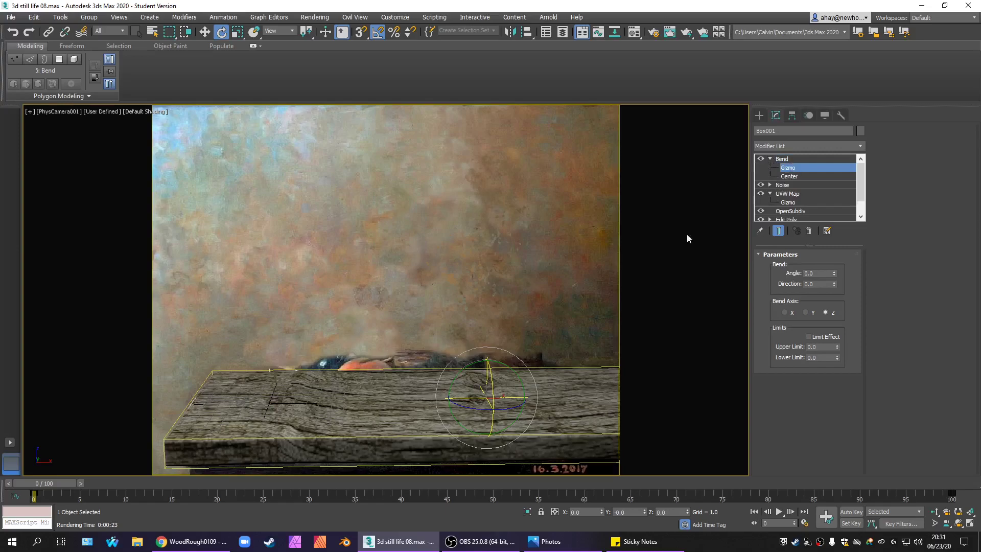
pyautogui.click(205, 32)
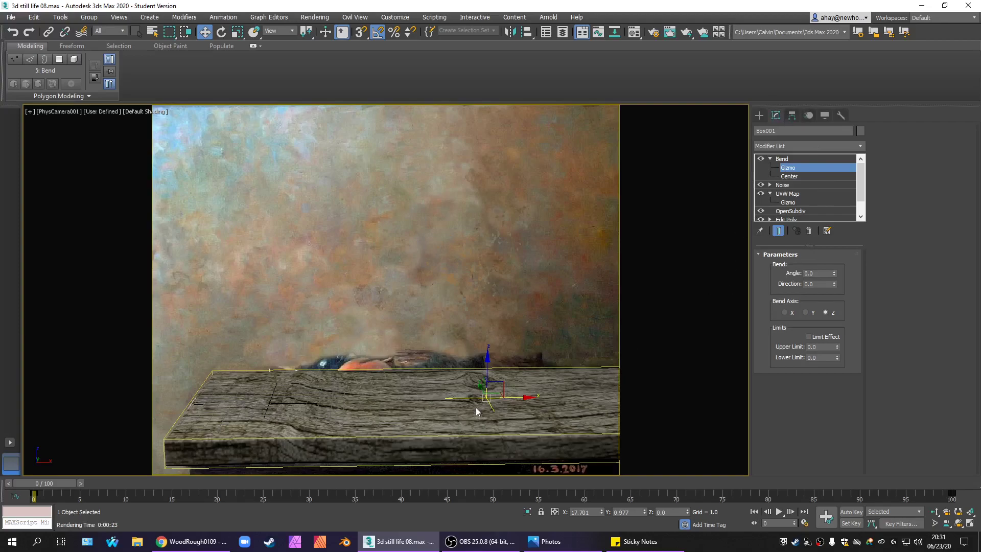
pyautogui.moveTo(515, 398); pyautogui.dragTo(227, 400)
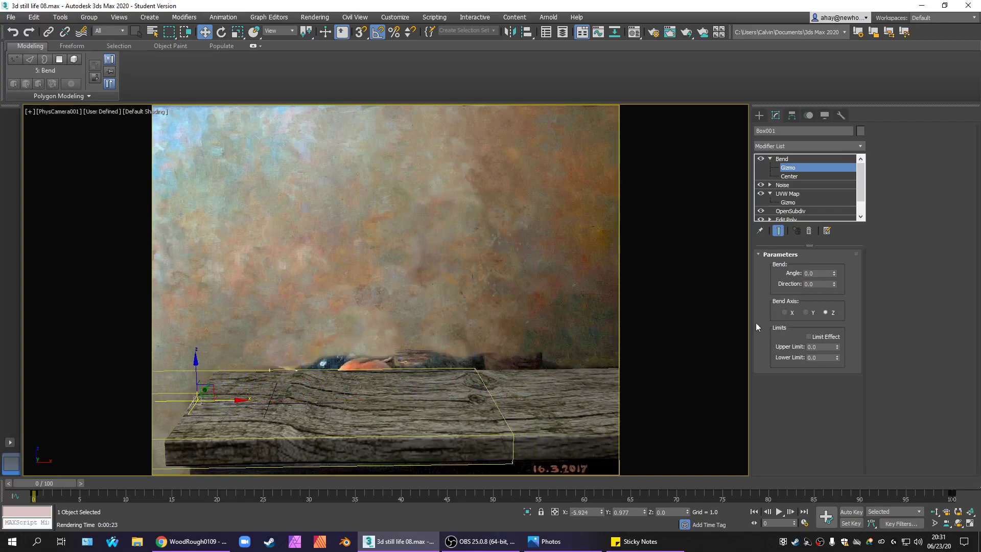
pyautogui.click(771, 159)
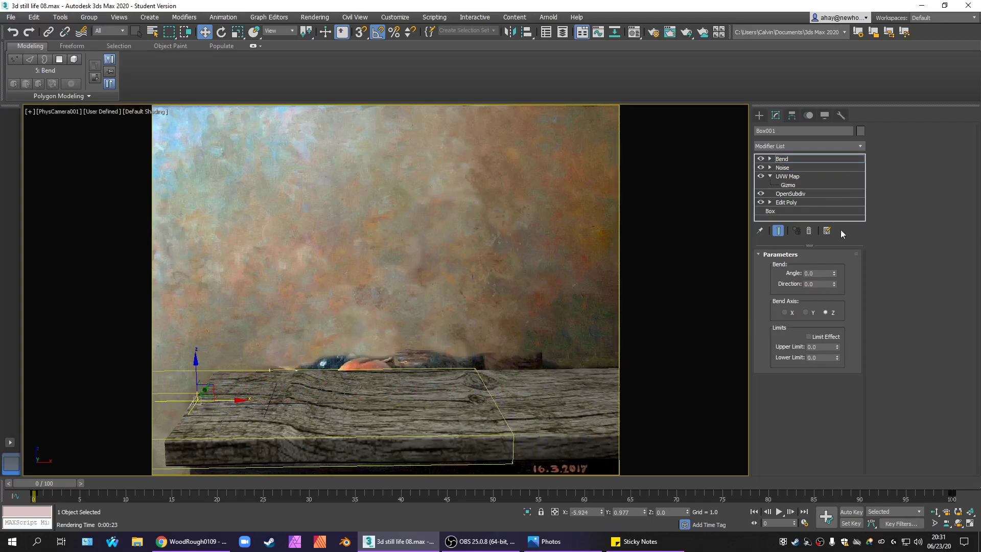
pyautogui.click(770, 159)
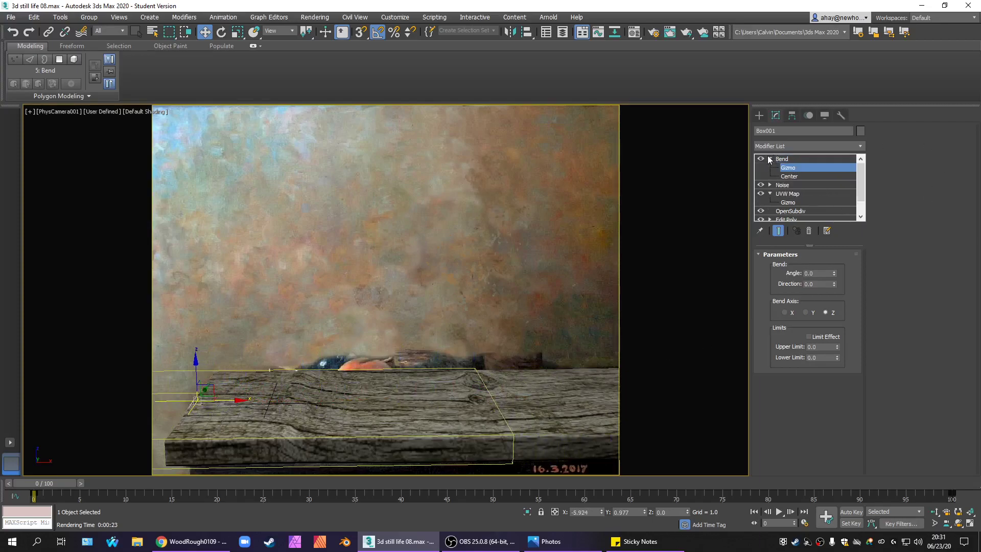
# Set the Bend axis to X with an angle of -0.5 degrees.
pyautogui.moveTo(834, 272)
pyautogui.mouseDown()
pyautogui.moveTo(832, 240)
pyautogui.moveTo(817, 262)
pyautogui.moveTo(828, 264)
pyautogui.mouseUp()
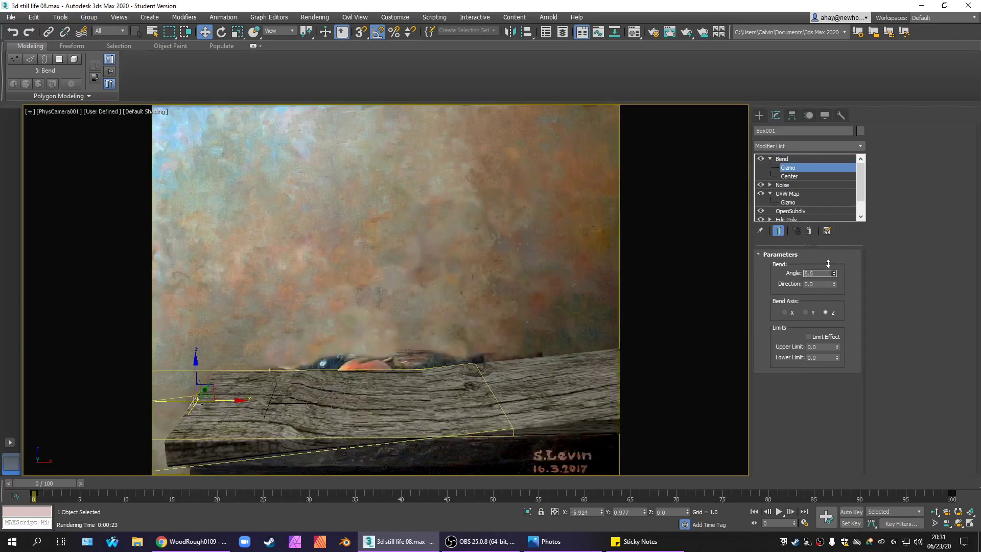
pyautogui.click(805, 312)
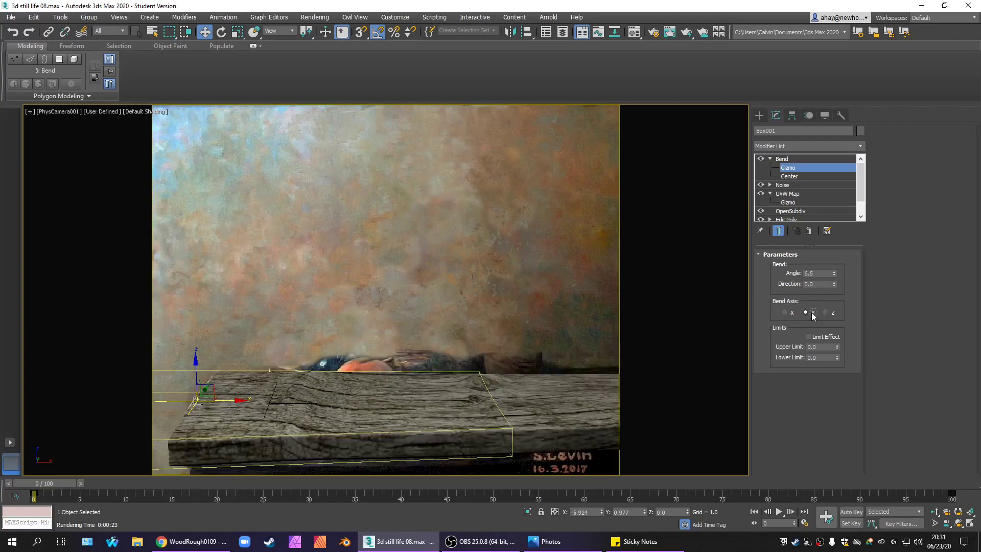
pyautogui.moveTo(832, 273); pyautogui.dragTo(831, 267)
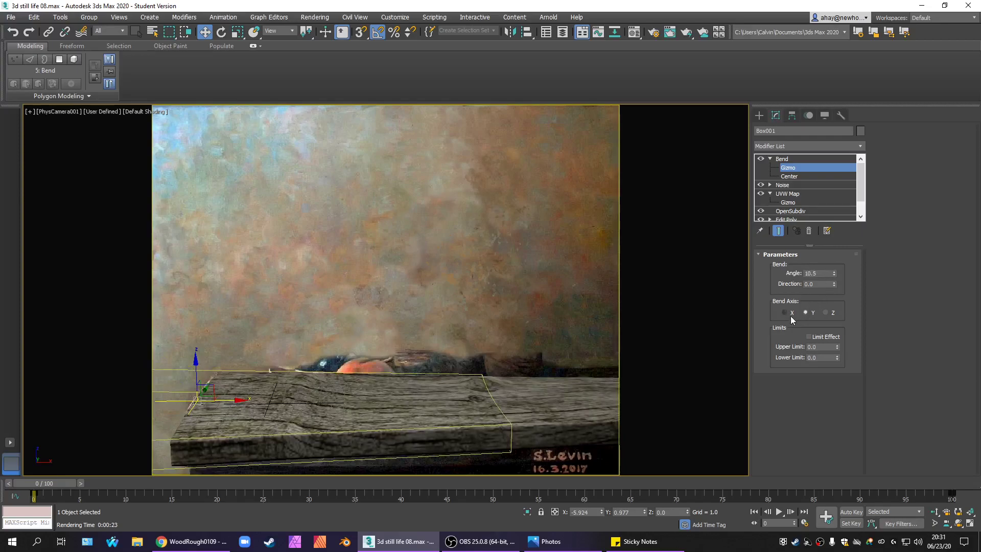
pyautogui.click(785, 312)
pyautogui.moveTo(835, 273)
pyautogui.mouseDown()
pyautogui.moveTo(838, 299)
pyautogui.moveTo(797, 222)
pyautogui.moveTo(787, 229)
pyautogui.moveTo(816, 272)
pyautogui.mouseUp()
pyautogui.click(816, 273)
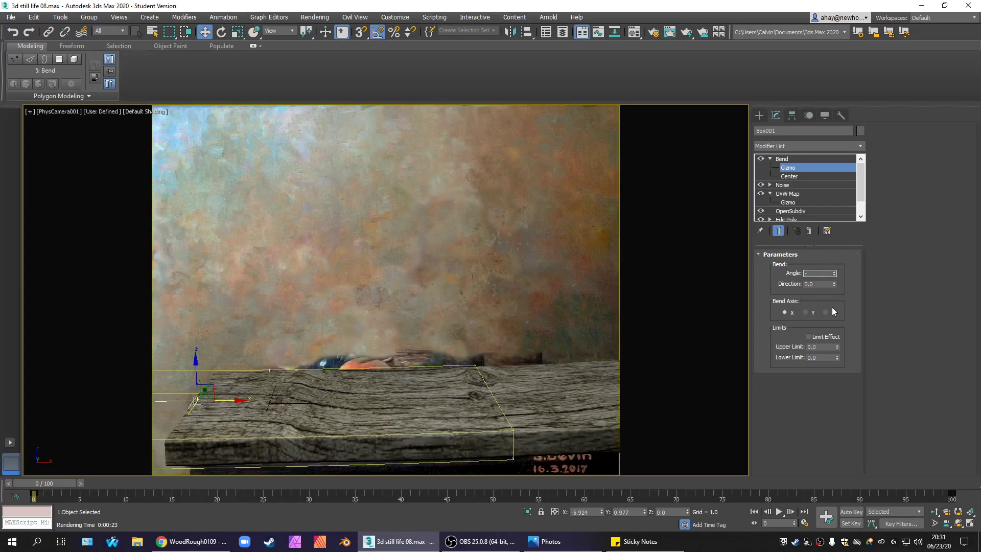
pyautogui.write('-0.75')
pyautogui.press('Return')
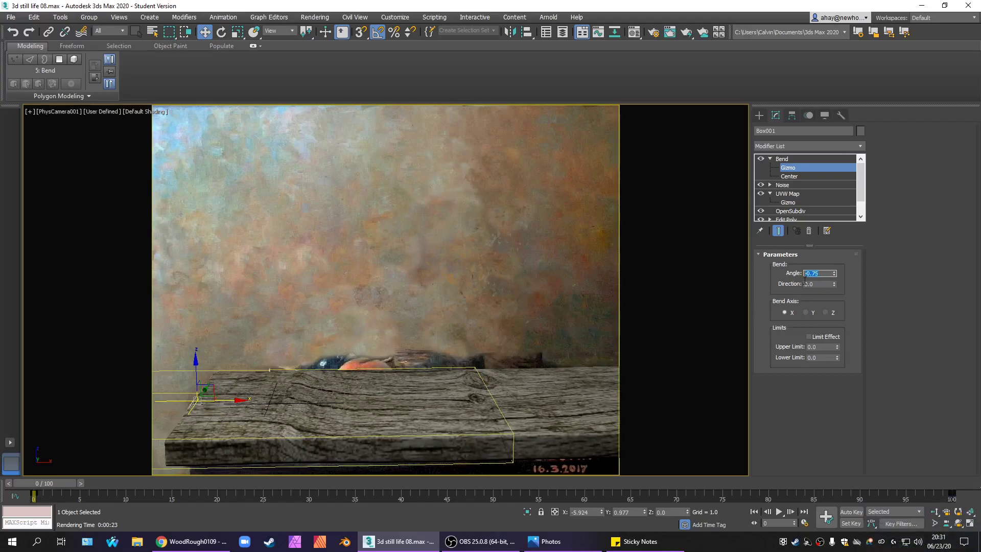
pyautogui.write('-.5')
pyautogui.press('Return')
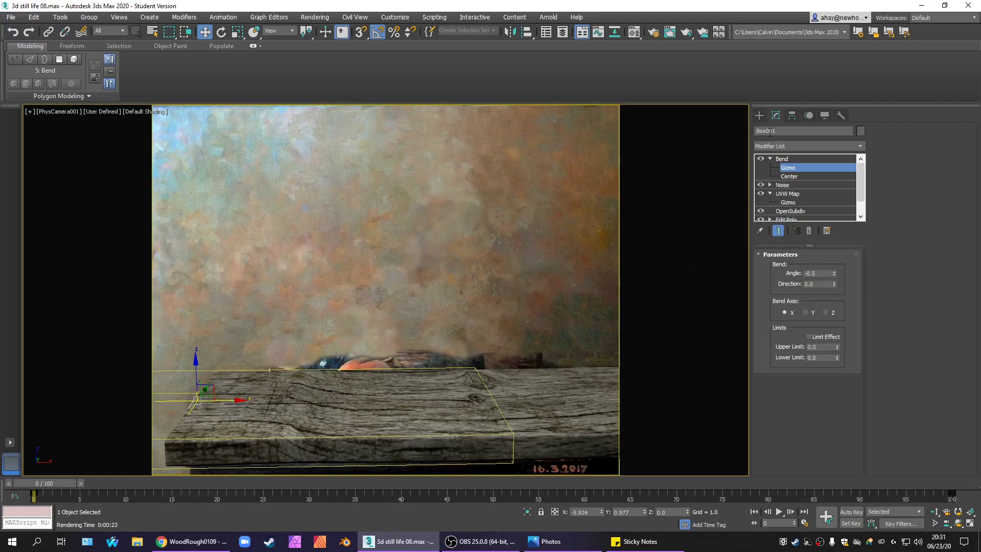
pyautogui.click(759, 115)
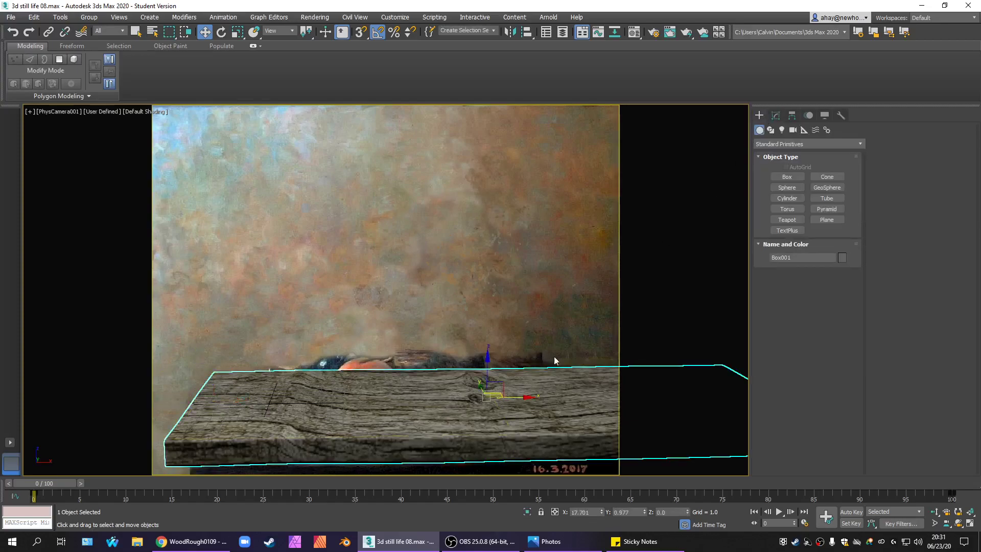
# Unhide all objects so the jug, vase, grapes and eggs return to the board.
pyautogui.rightClick(551, 395)
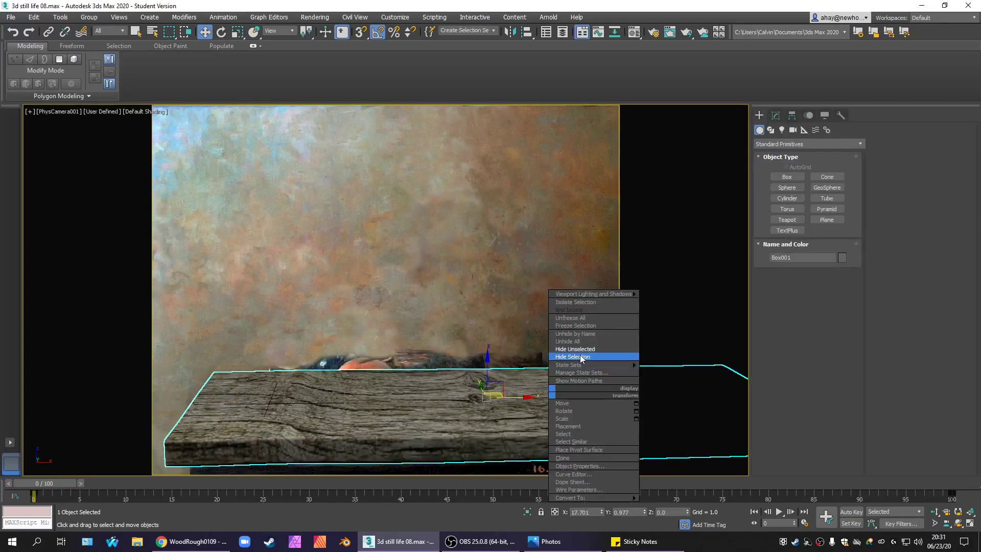
pyautogui.click(585, 354)
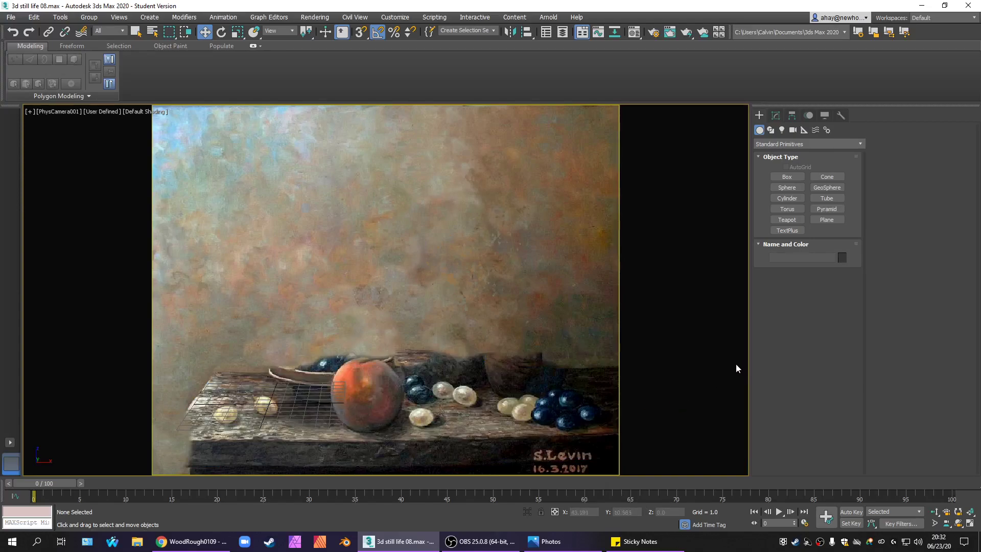
pyautogui.hotkey('ctrl', 'z')
pyautogui.click(530, 299)
pyautogui.rightClick(528, 281)
pyautogui.click(583, 239)
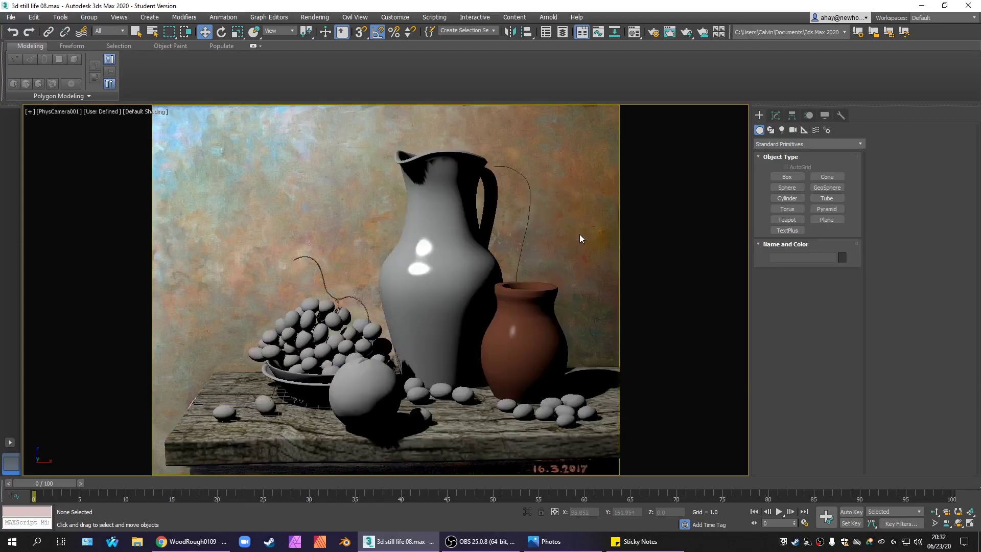